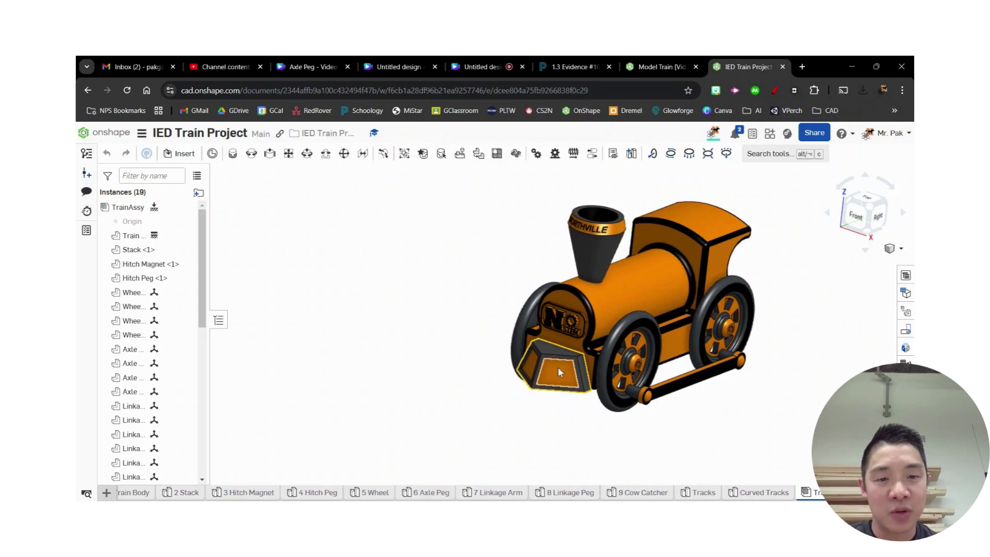
- Examine the finished train assembly from several angles and turn its wheels to see how the linkage arms move
right_drag(634, 361, 798, 317)
right_drag(806, 358, 842, 427)
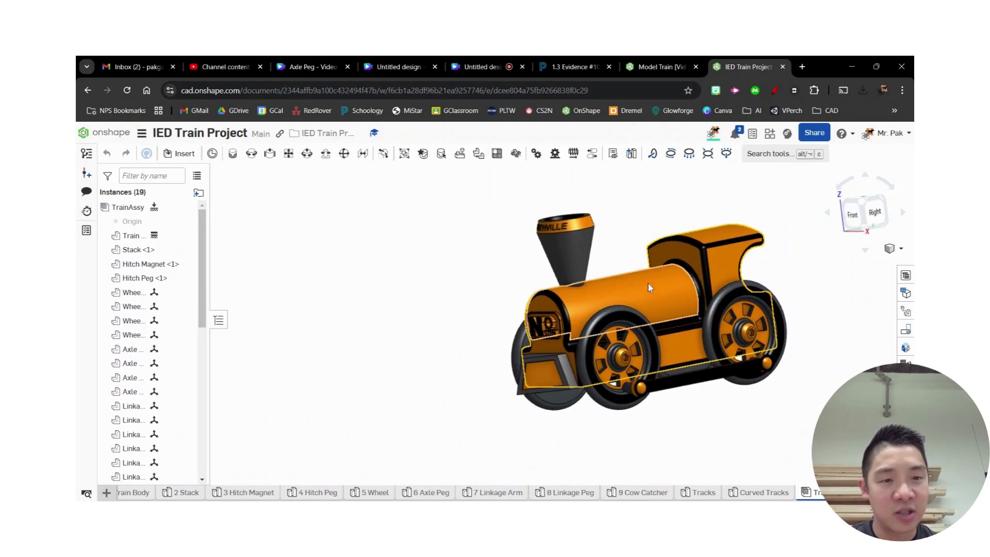
drag(691, 381, 619, 401)
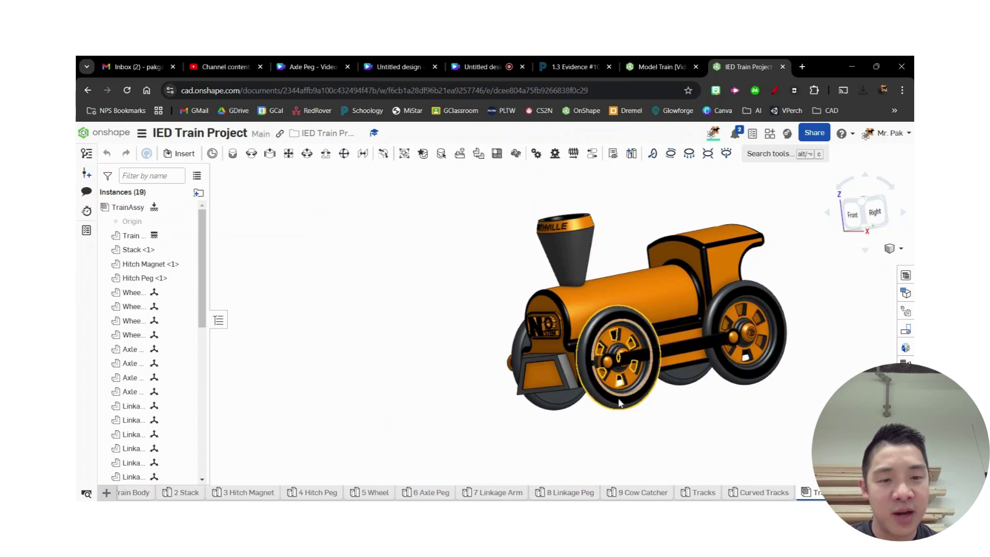
right_drag(620, 402, 705, 377)
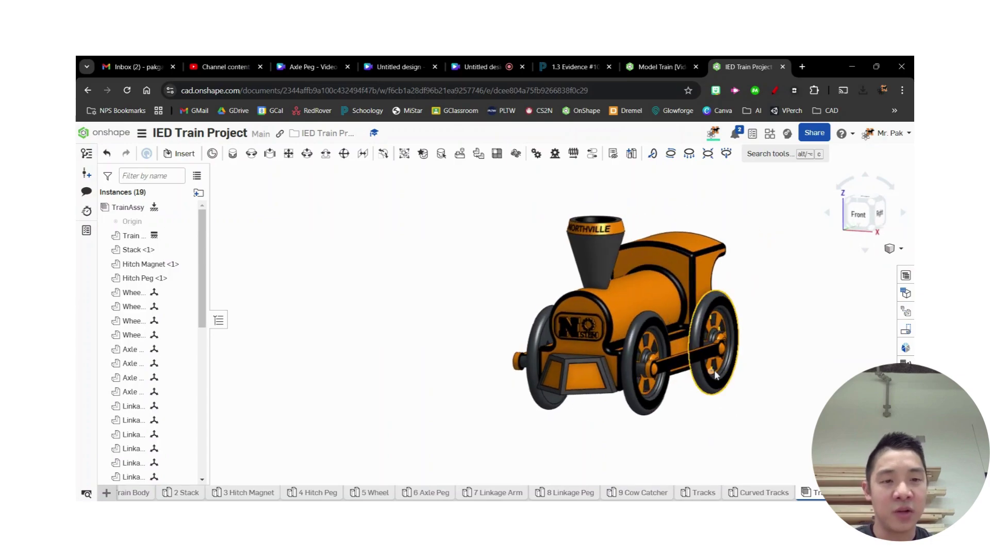
- Switch to the 1.3 Evidence assignment page and review the parts list and exploded drawing of the train
click(667, 65)
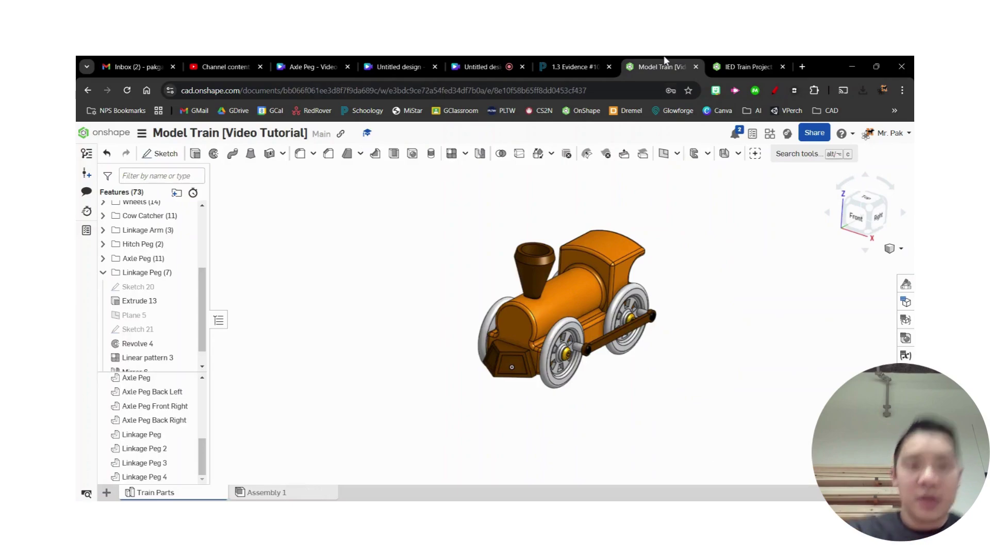
click(574, 67)
scroll(716, 368, up, 2)
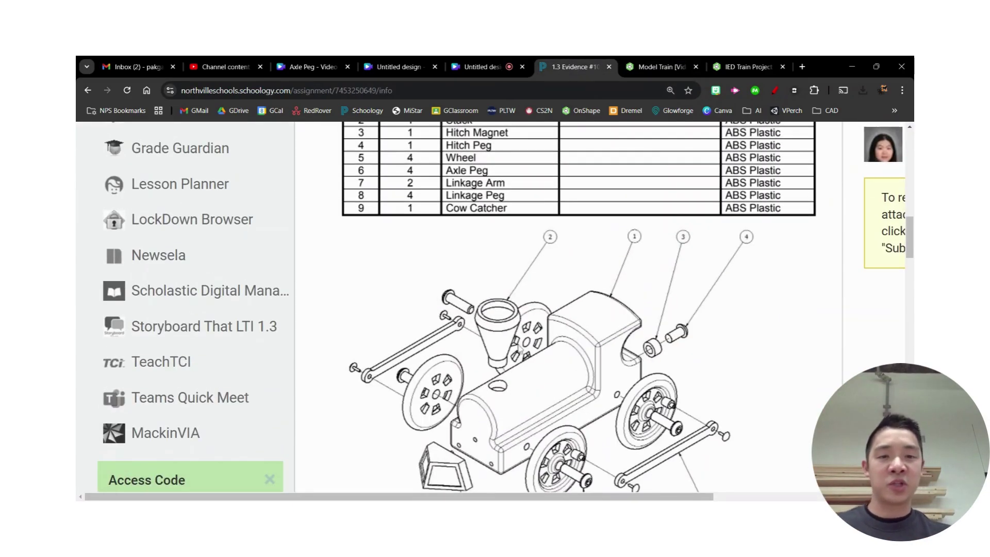
scroll(455, 391, down, 10)
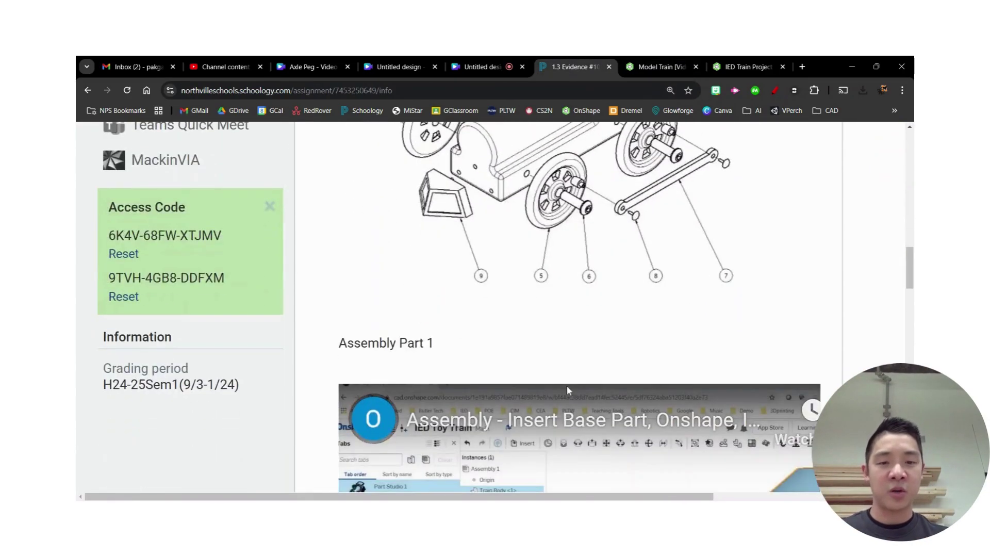
scroll(570, 391, up, 8)
scroll(574, 388, down, 2)
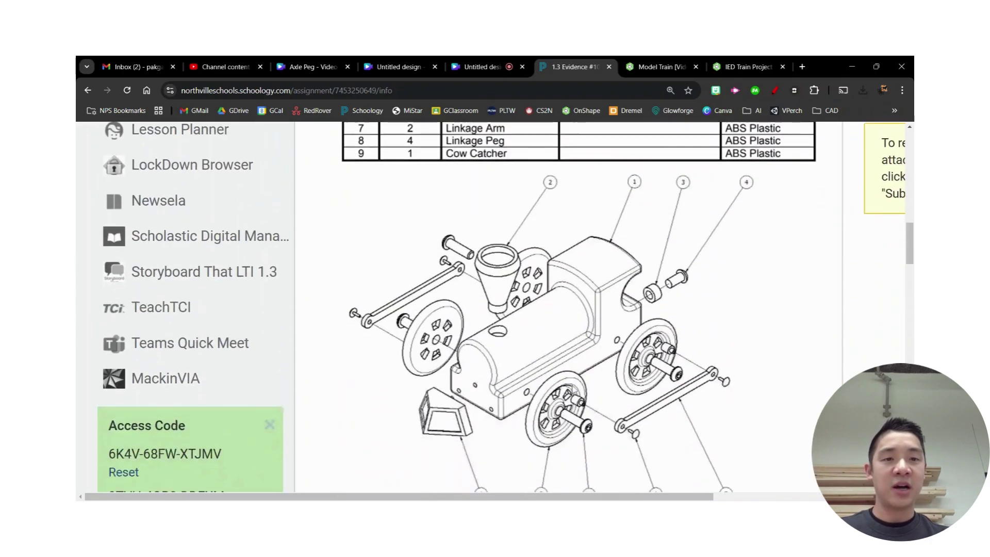
- Switch back to the Model Train [Video Tutorial] document and open its empty Assembly 1
click(655, 69)
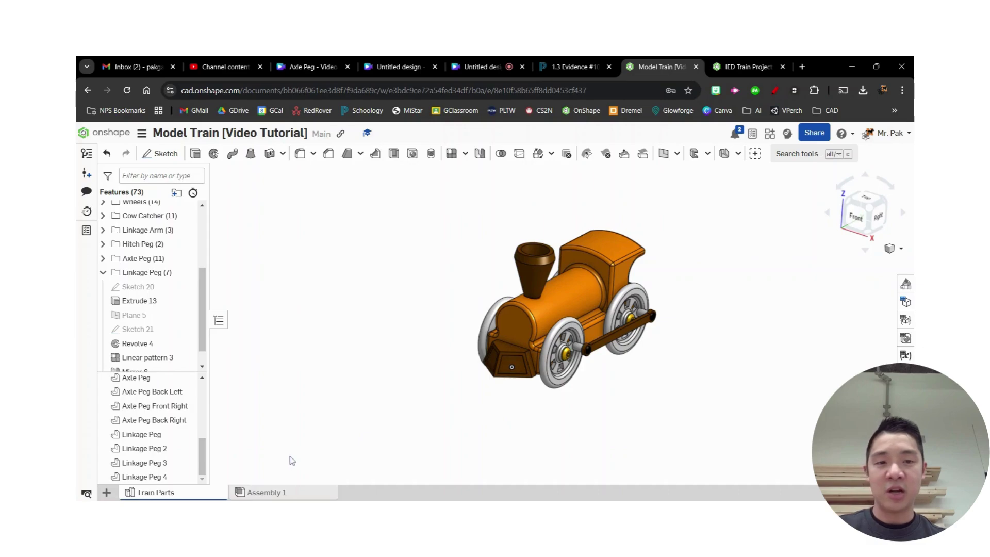
click(276, 494)
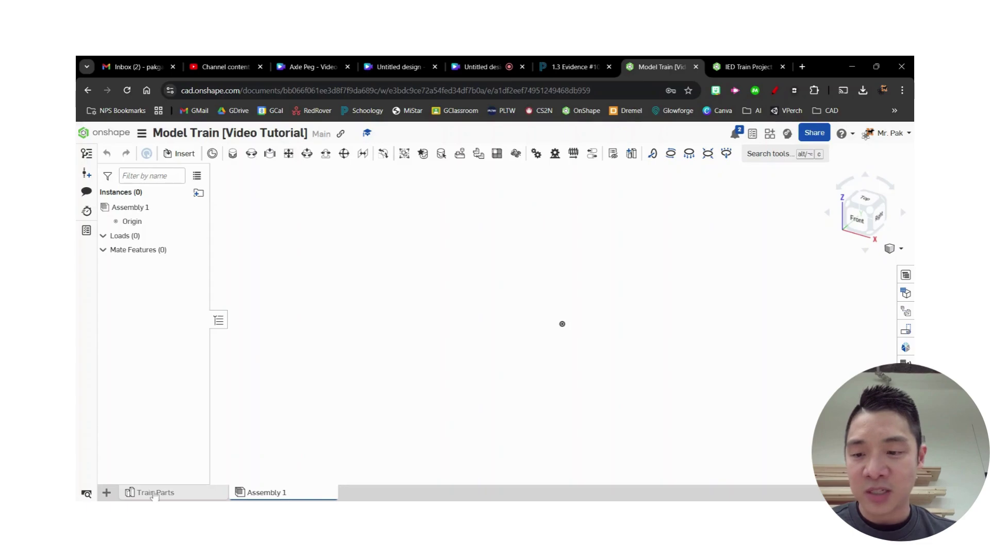
click(106, 492)
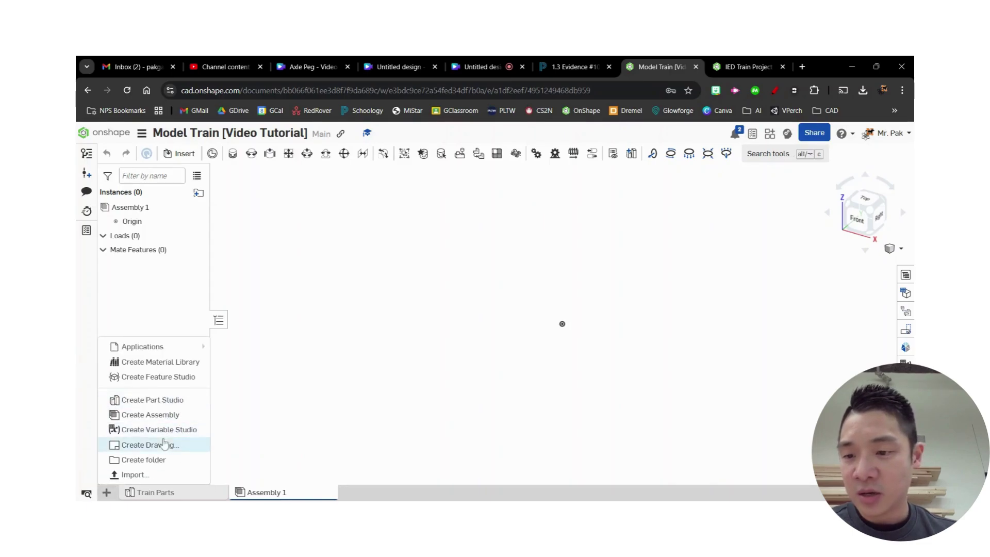
click(324, 427)
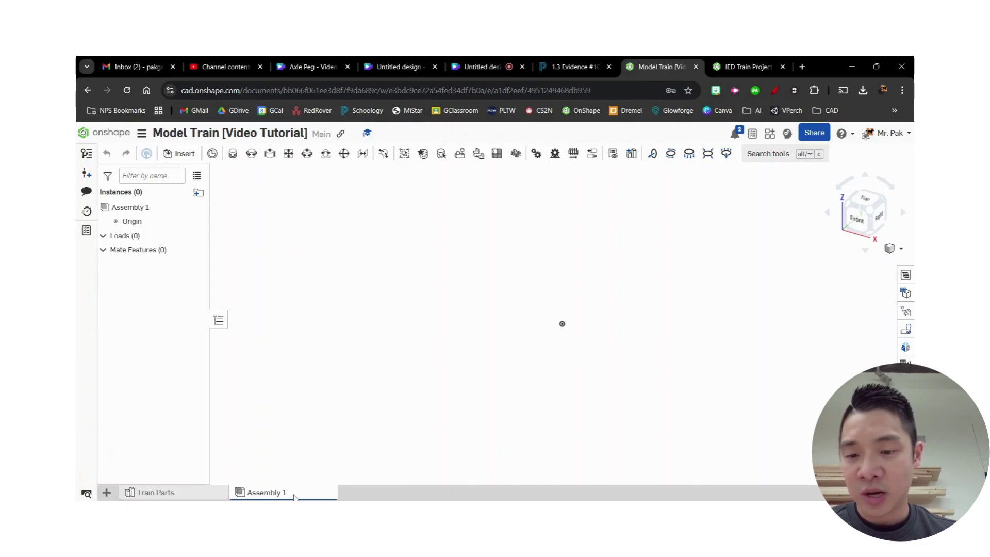
- Insert all parts of the Train Parts studio into Assembly 1 in their modelled positions
click(185, 155)
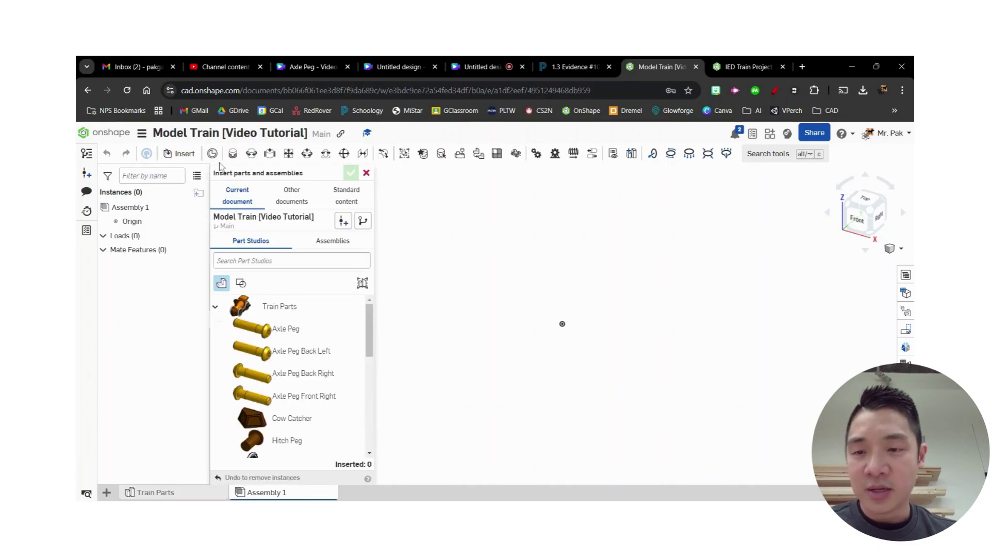
click(304, 309)
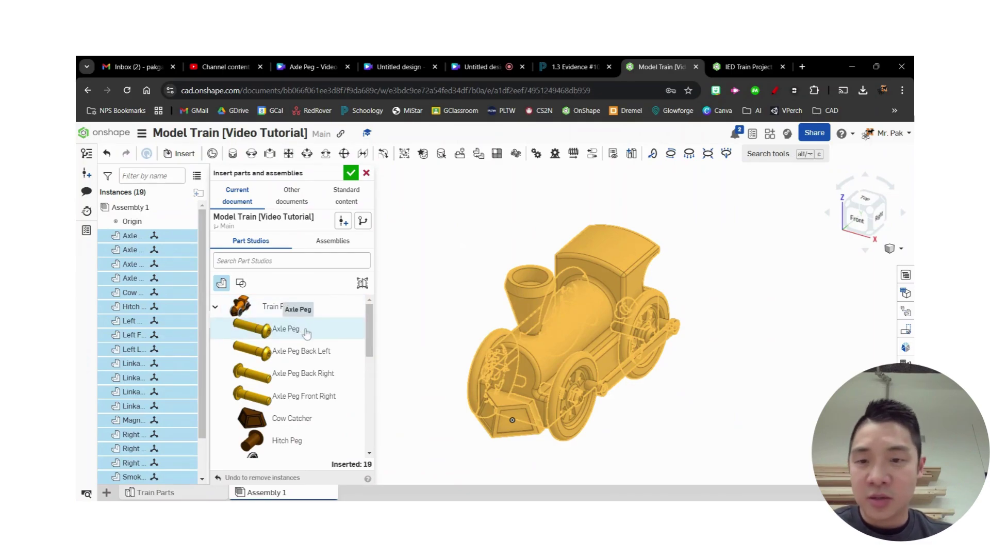
click(351, 173)
scroll(680, 440, down, 3)
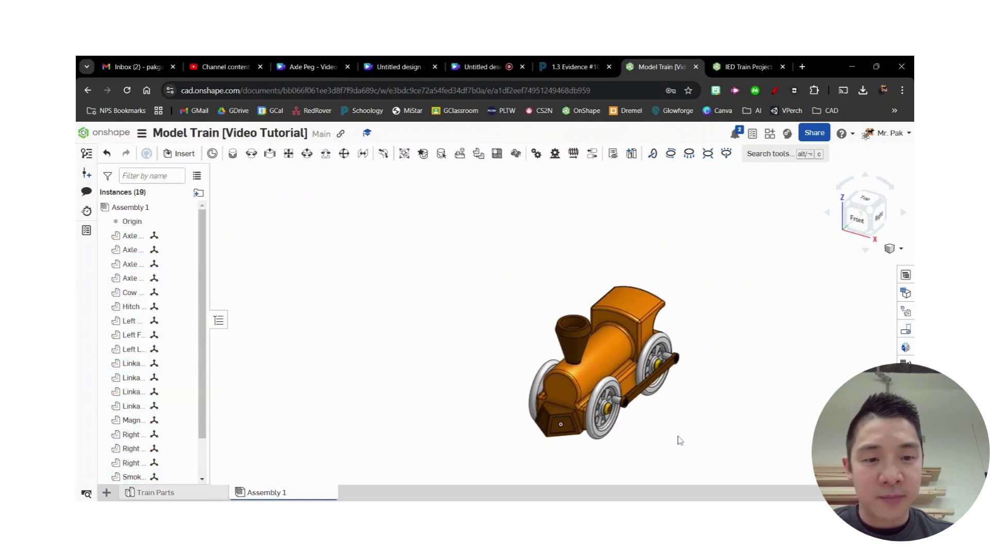
- Fix the Train Body instance in place in the assembly
right_drag(665, 456, 682, 378)
right_drag(678, 333, 659, 416)
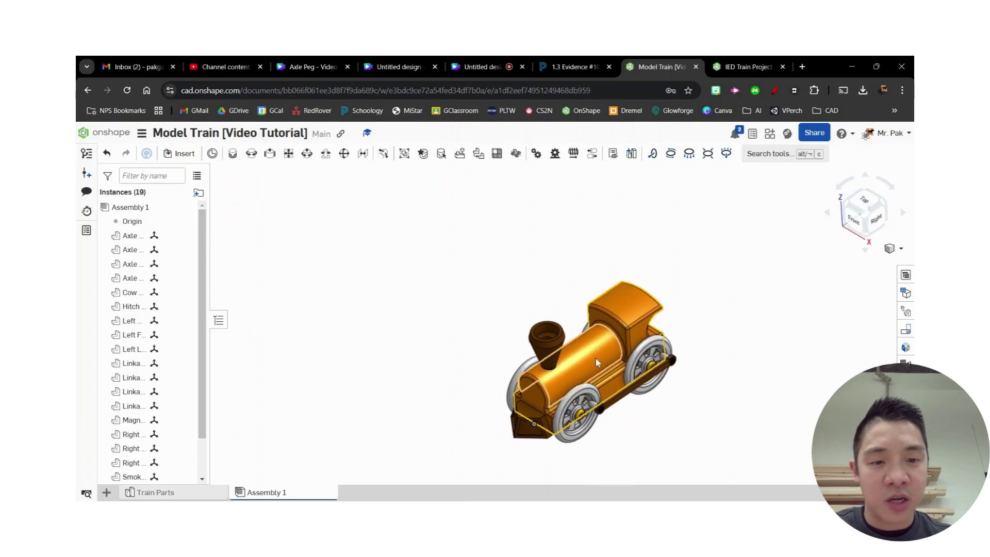
scroll(657, 418, up, 2)
scroll(655, 418, down, 2)
scroll(647, 411, up, 4)
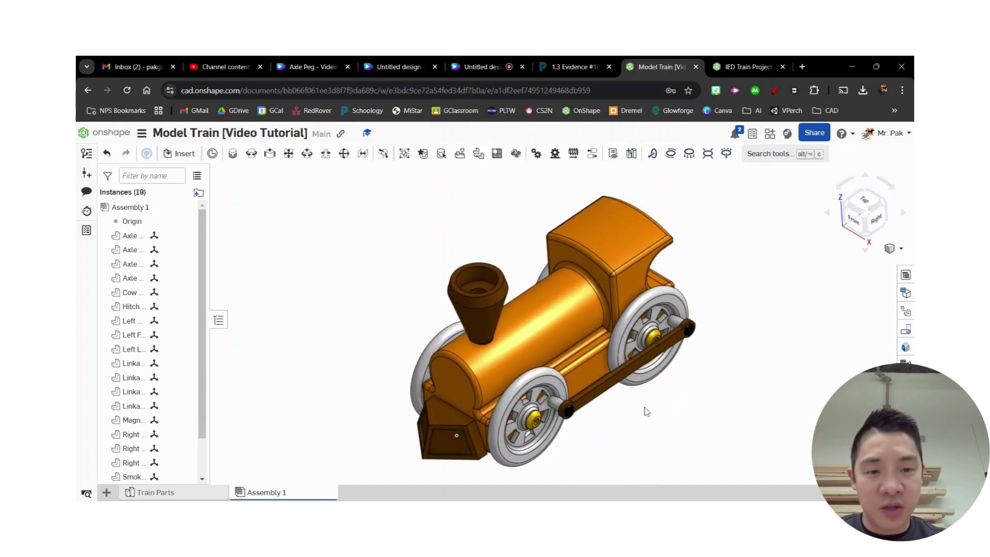
right_click(573, 331)
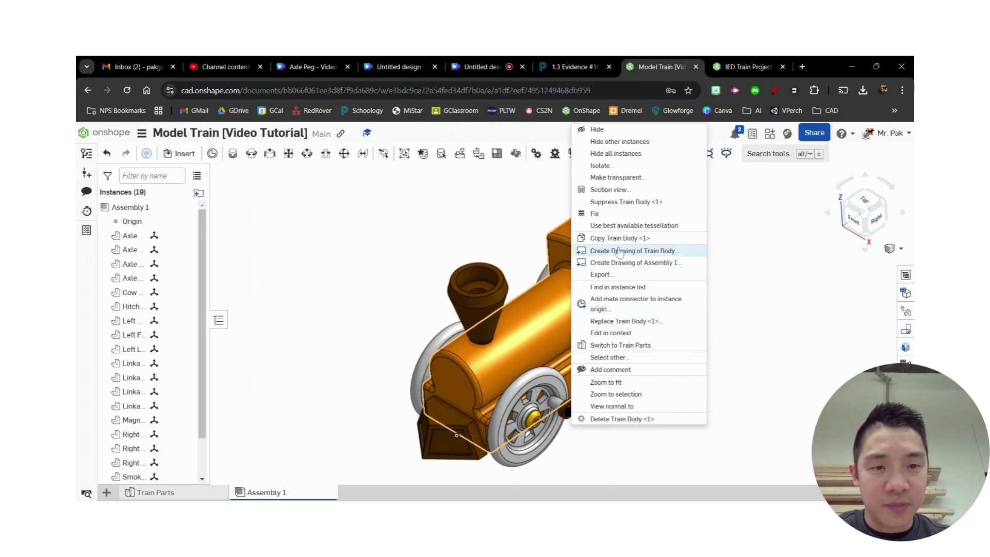
click(607, 214)
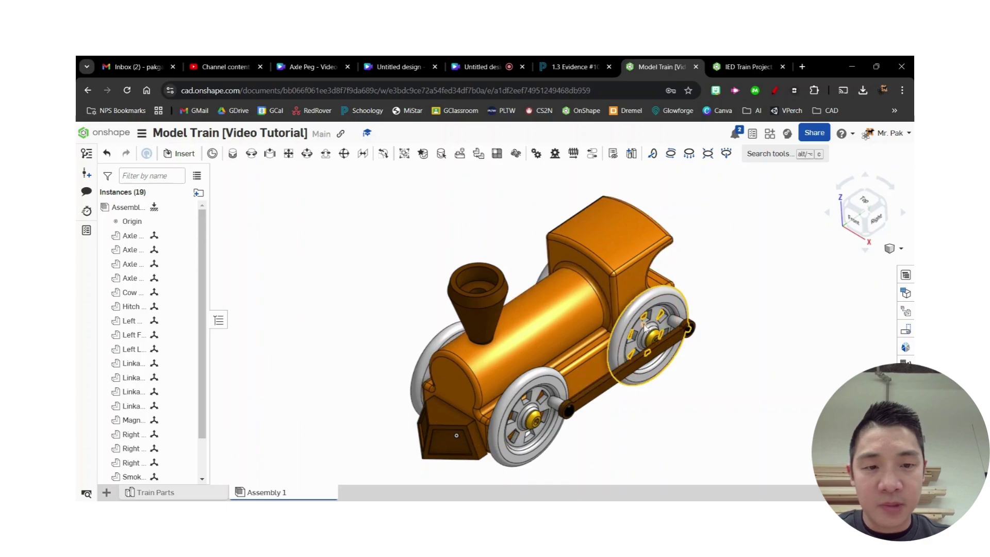
- Try moving the right back wheel and the smokestack away from the train body, and undo both moves
drag(637, 326, 758, 229)
drag(480, 304, 423, 207)
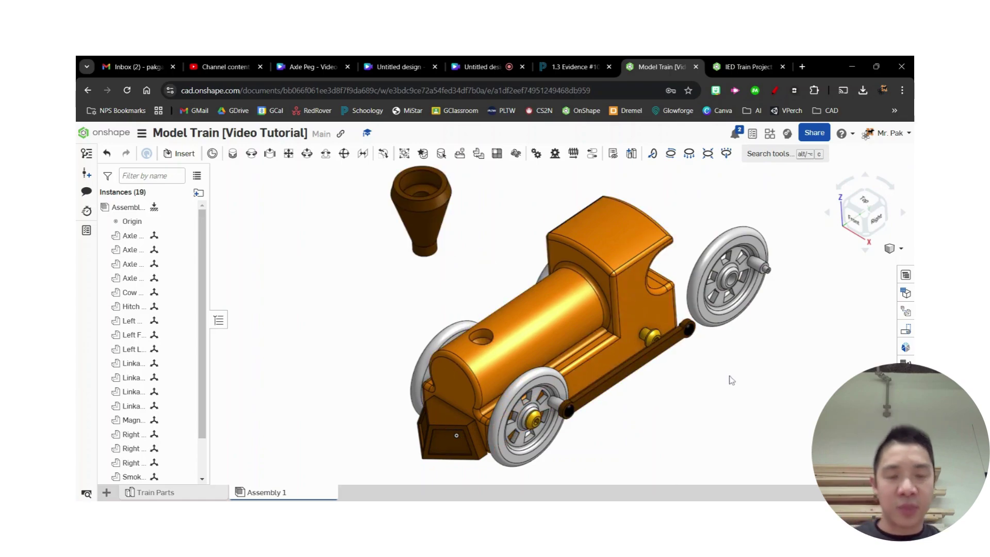
key(ctrl+z)
key(ctrl+z)
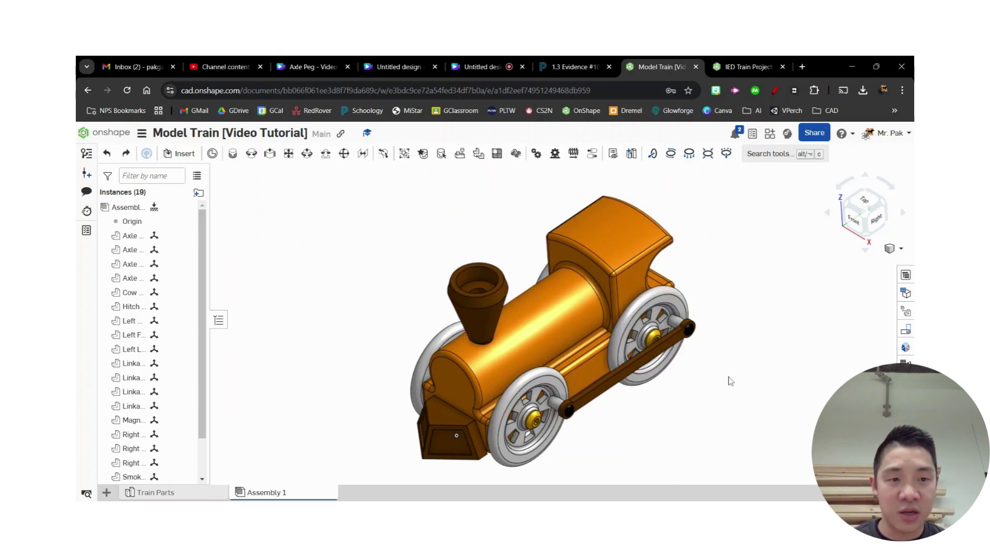
right_drag(705, 445, 718, 436)
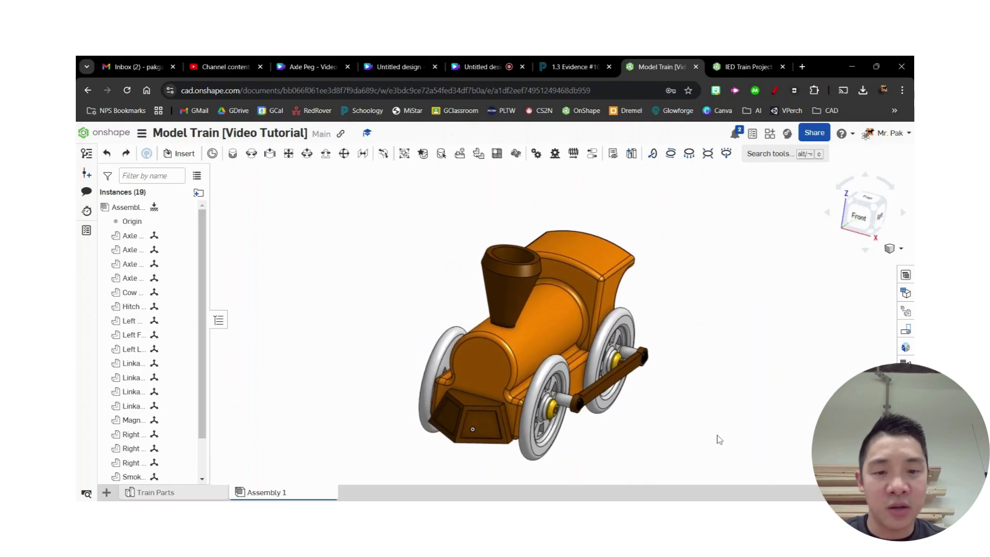
scroll(673, 413, down, 1)
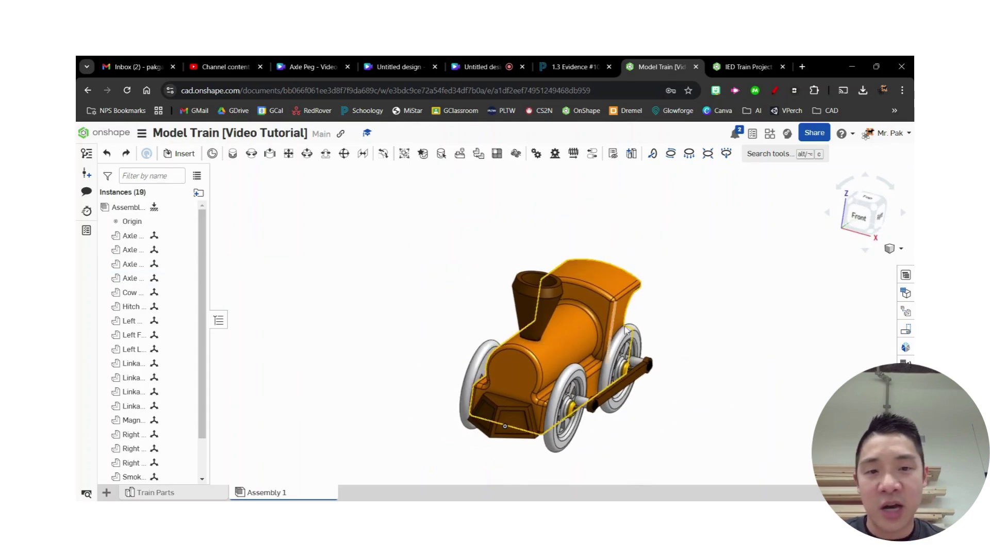
scroll(705, 360, down, 1)
scroll(722, 369, up, 1)
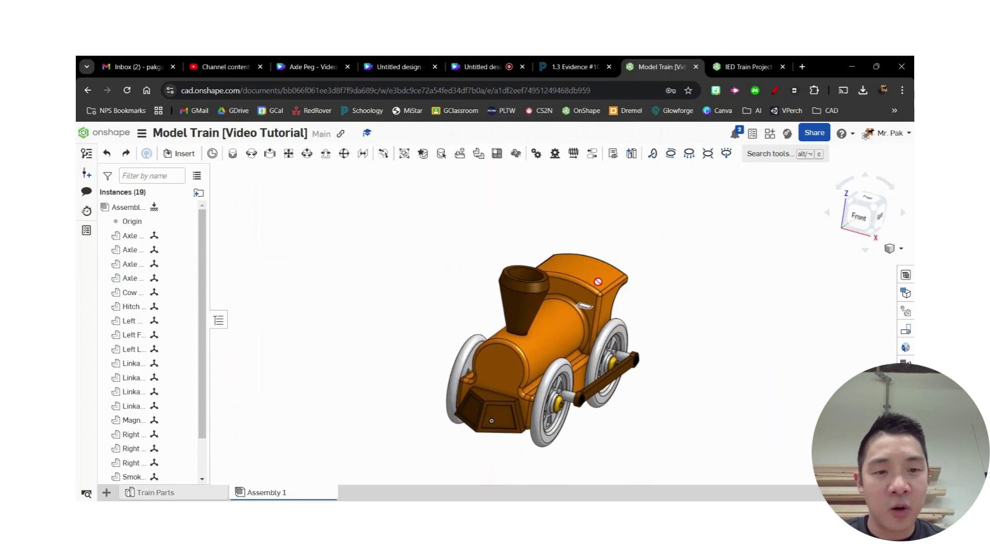
scroll(694, 324, down, 1)
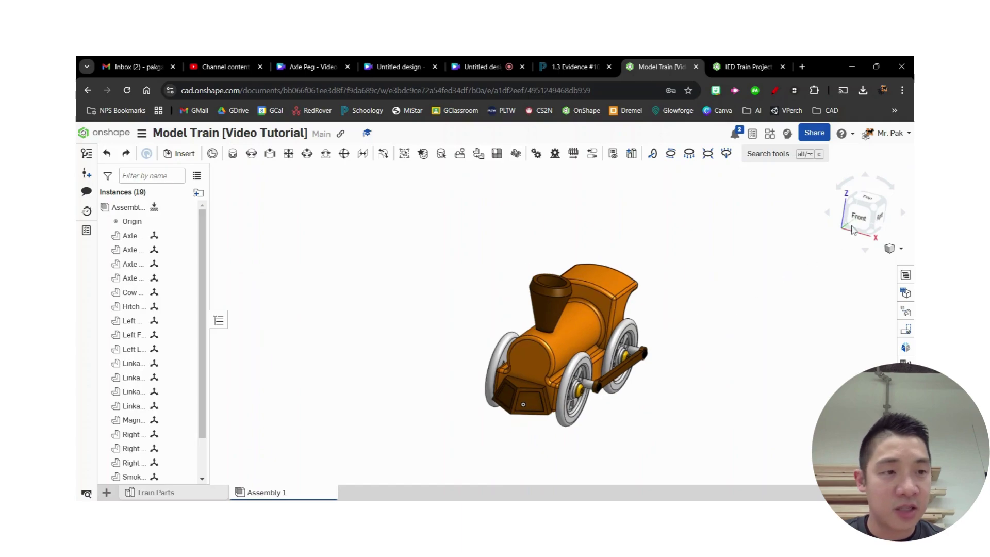
- Return the train to an isometric view and widen the instance list to fit the full part names
click(875, 213)
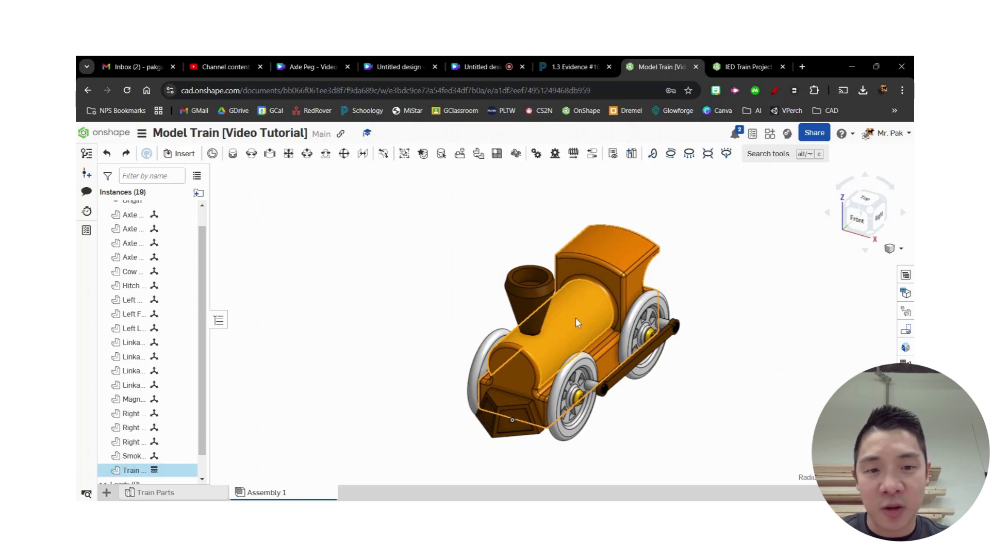
scroll(189, 291, up, 1)
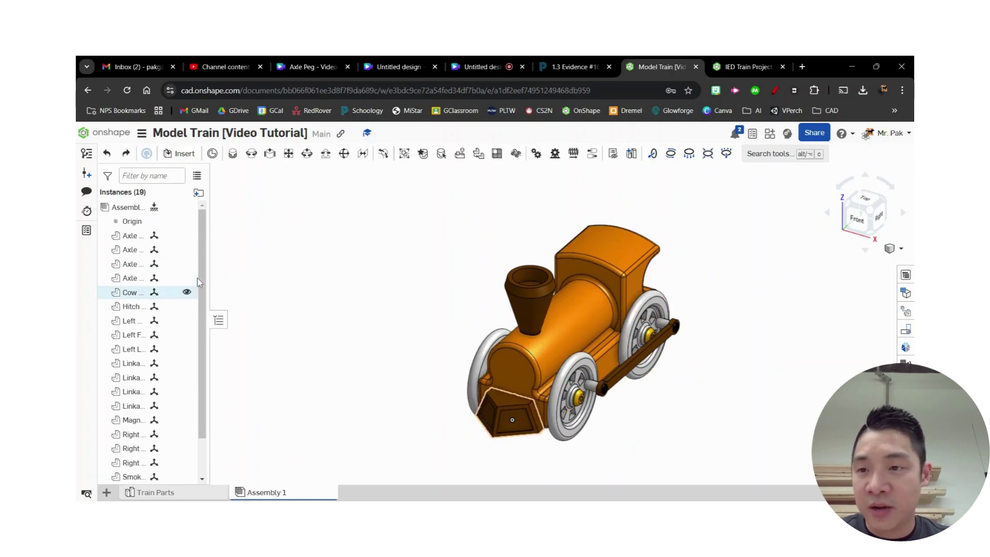
drag(210, 361, 278, 361)
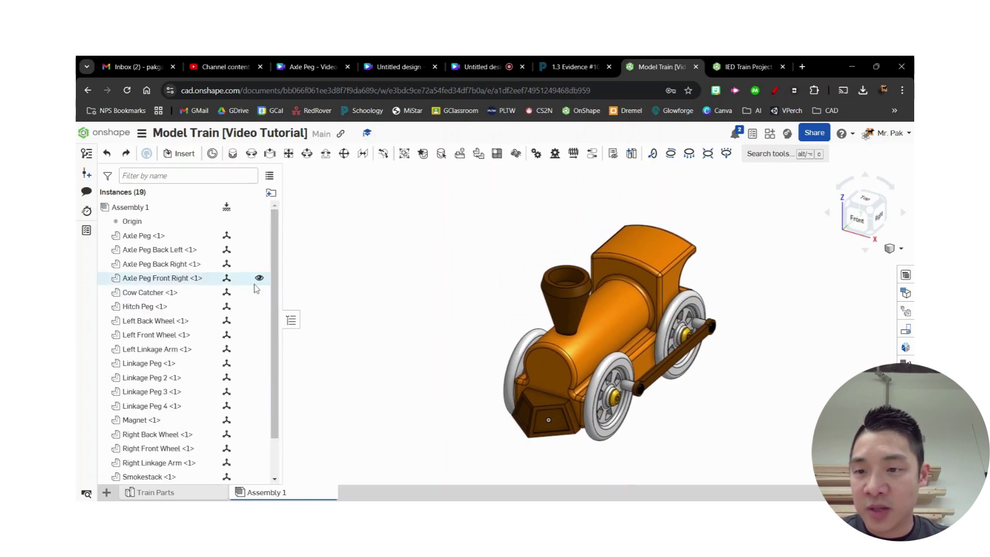
- Select the Train Body, Smokestack, Cow Catcher, Hitch Peg and Magnet instances together
scroll(217, 279, down, 1)
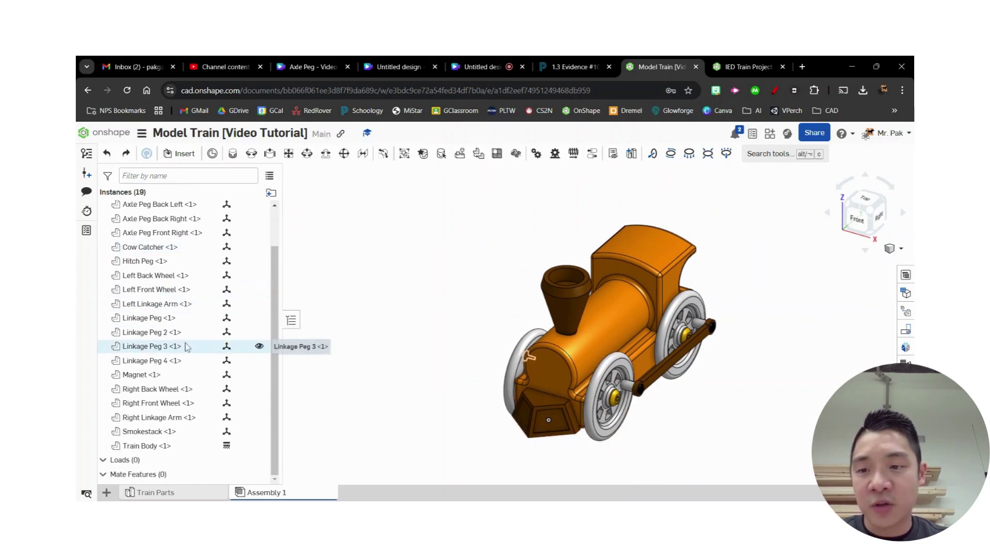
click(149, 449)
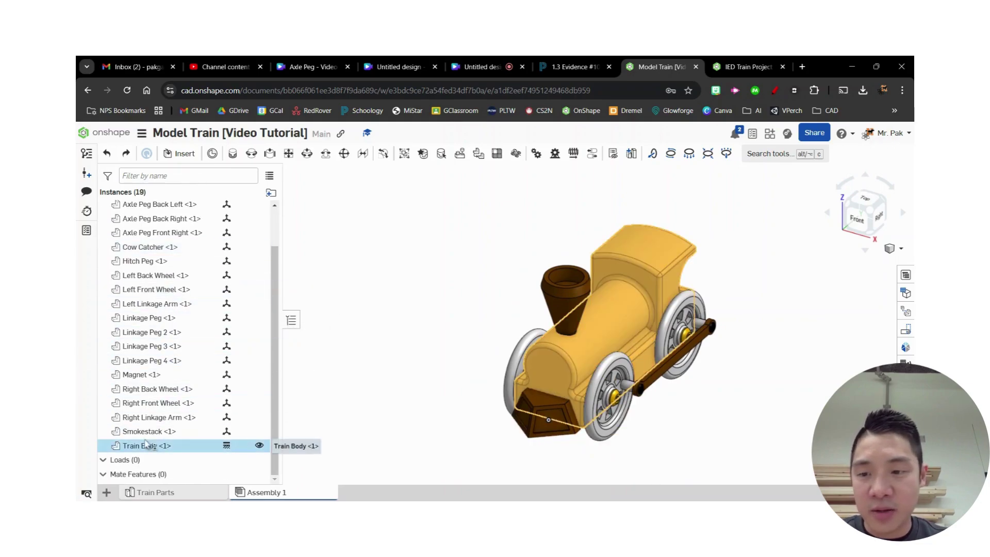
shift+click(146, 433)
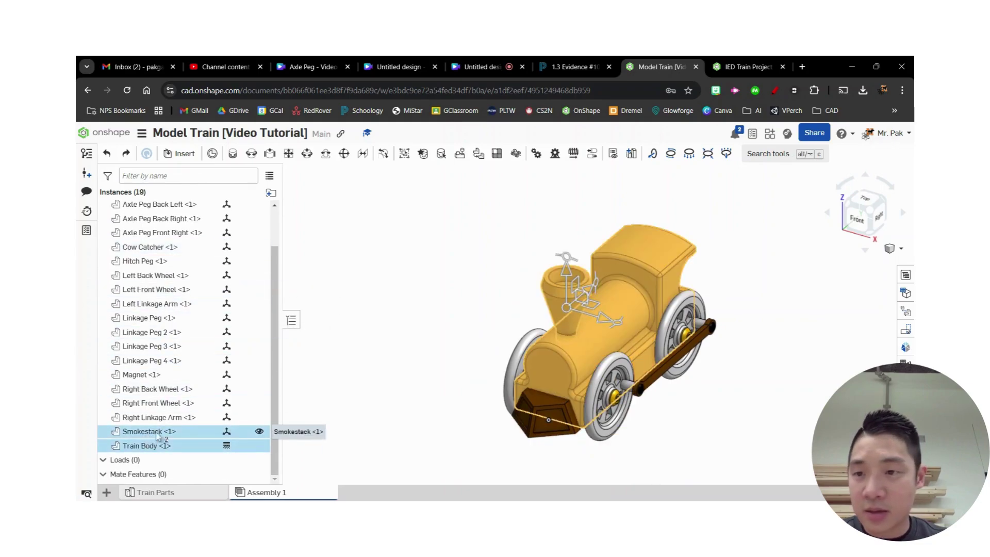
ctrl+click(153, 250)
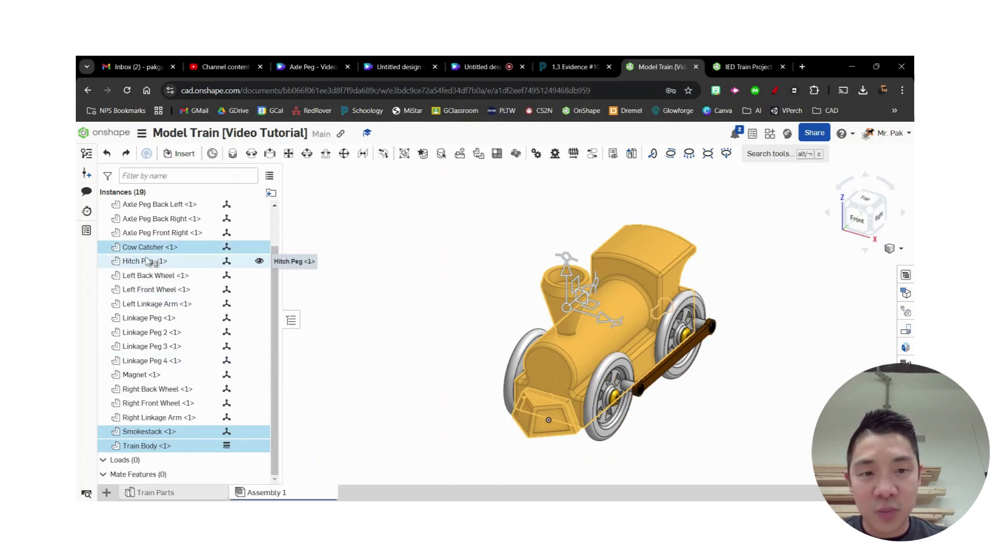
ctrl+click(147, 262)
right_drag(718, 389, 654, 404)
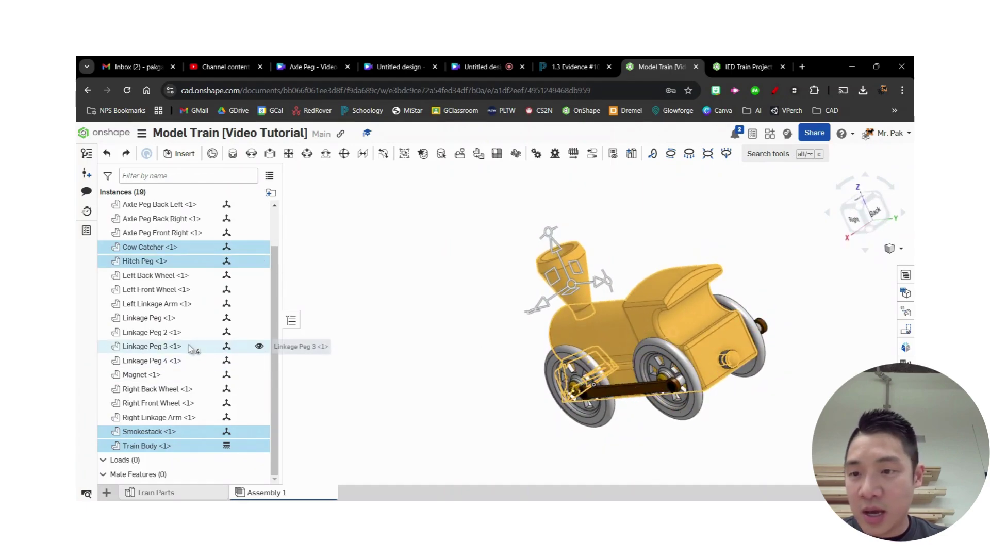
ctrl+click(157, 375)
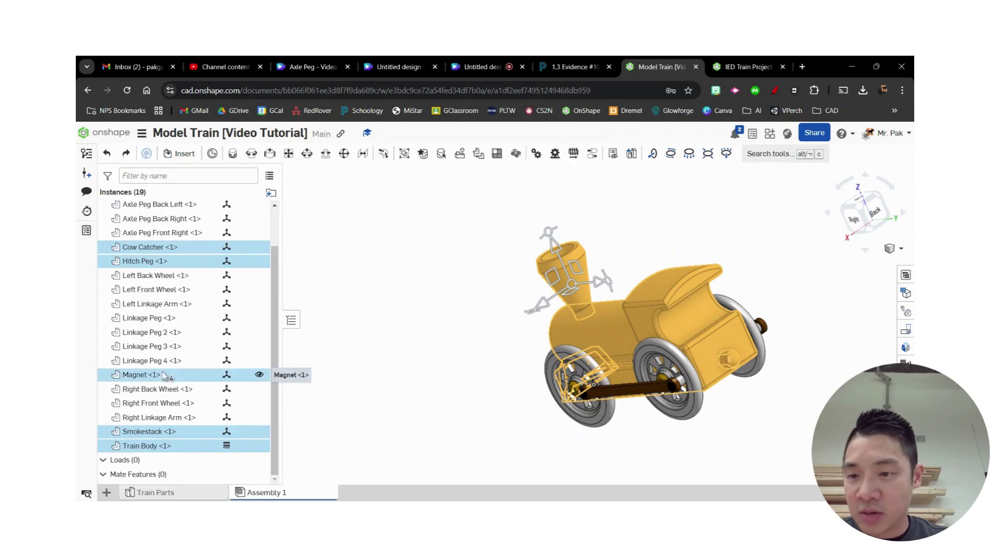
right_drag(453, 440, 513, 426)
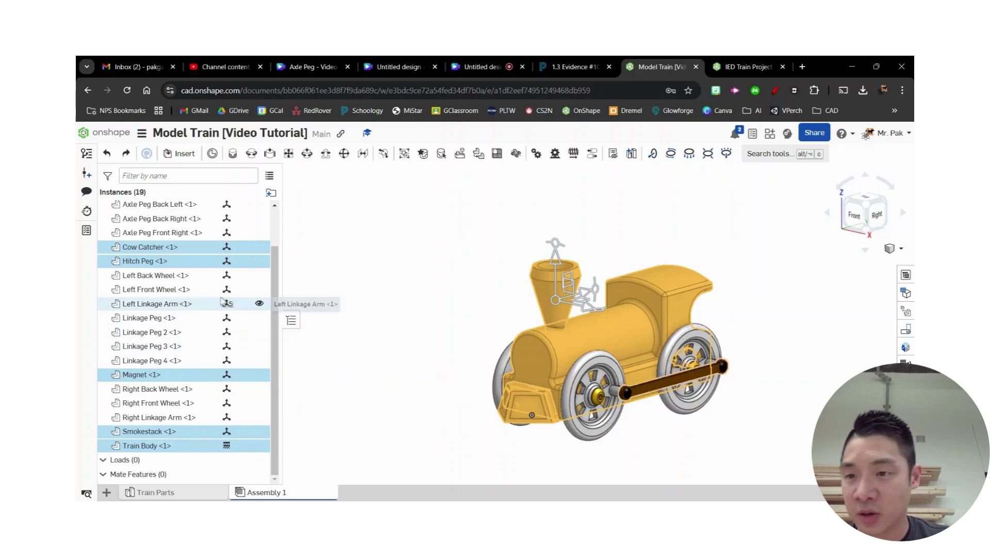
- Add all four axle pegs to the selection and lock the selected instances together with a Group
scroll(188, 302, up, 3)
click(182, 238)
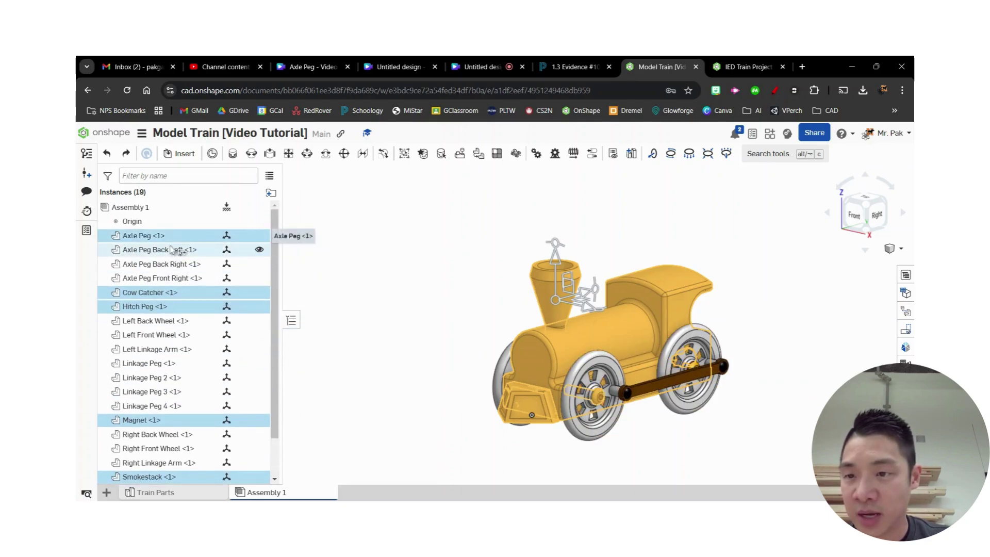
click(175, 251)
click(171, 264)
click(167, 278)
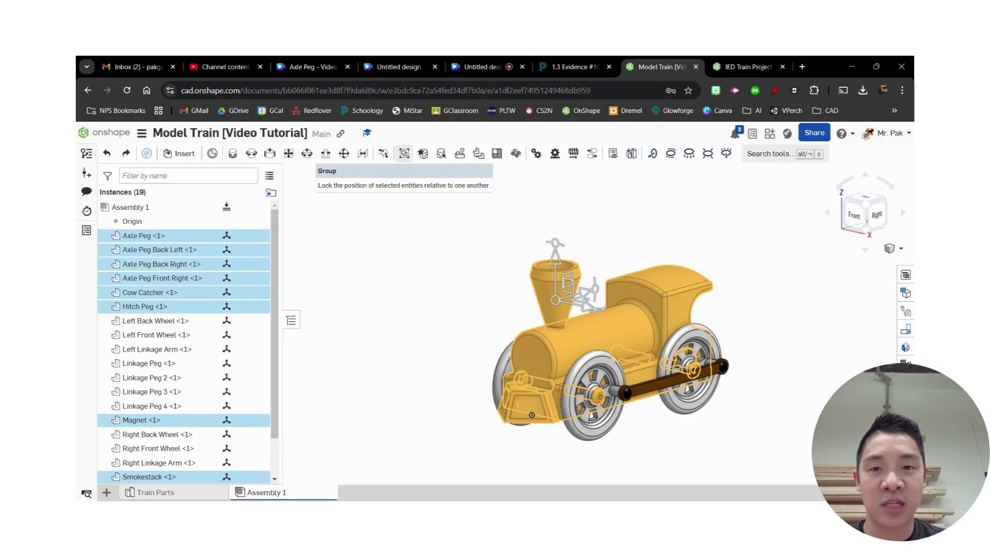
click(404, 153)
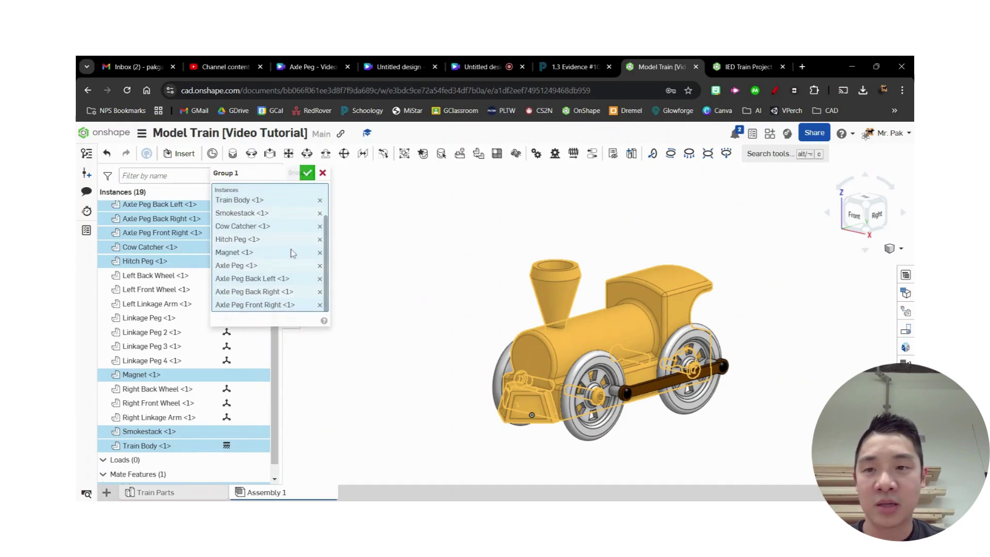
click(308, 174)
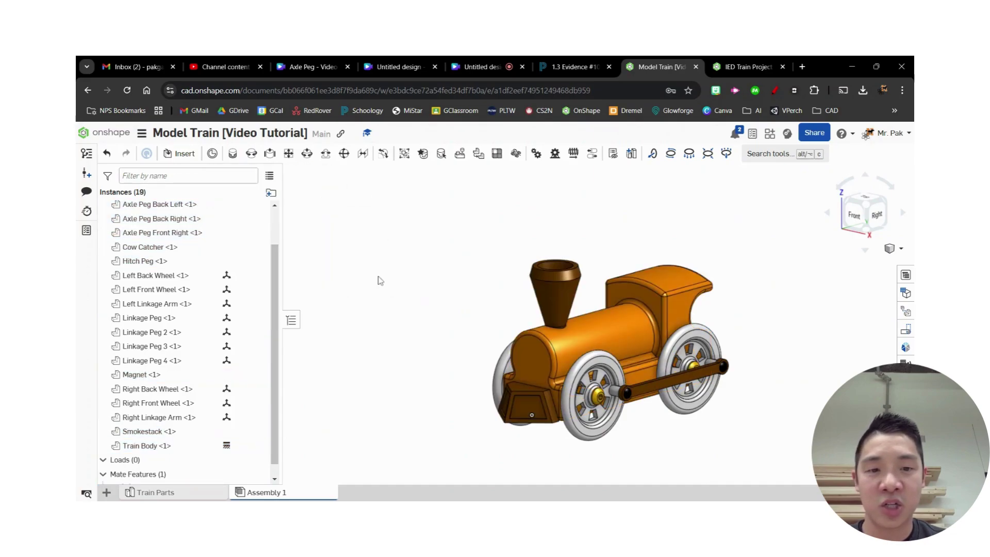
- Pull the Left Front Wheel off its axle peg and place it well clear of the train body
mouse_move(390, 307)
right_down()
mouse_move(409, 310)
mouse_move(398, 308)
right_up()
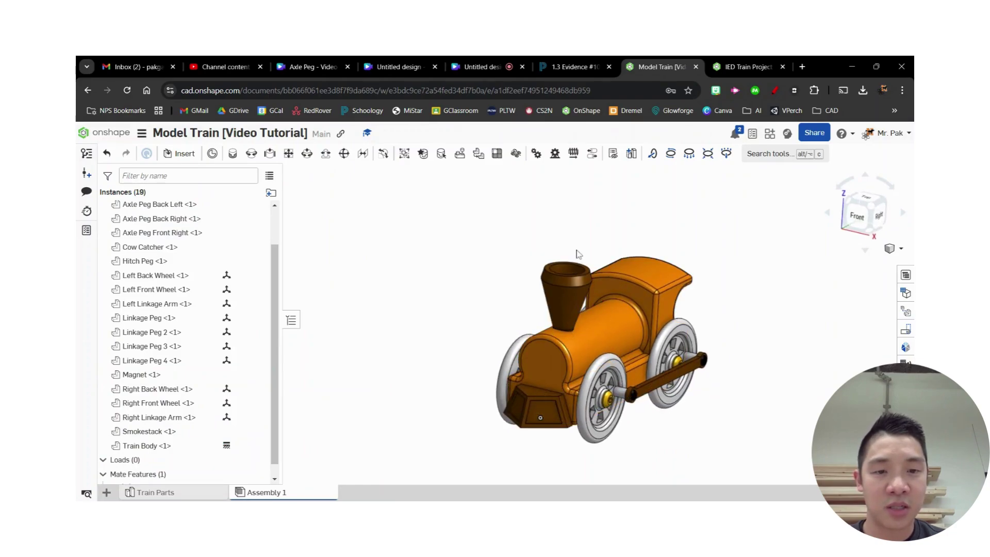
mouse_move(712, 463)
right_down()
mouse_move(752, 444)
mouse_move(756, 457)
mouse_move(712, 451)
mouse_move(698, 459)
right_up()
scroll(769, 400, down, 2)
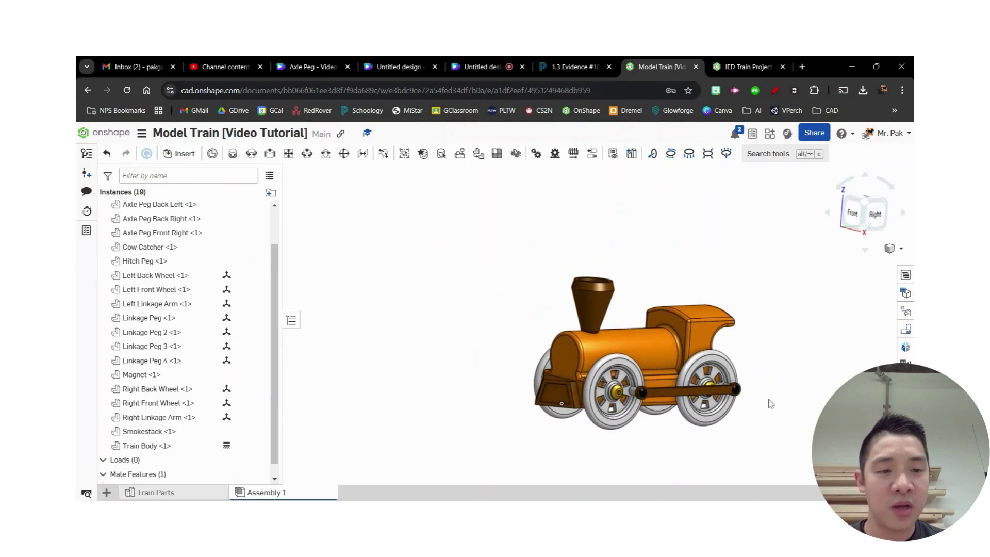
middle_drag(773, 370, 727, 322)
click(864, 208)
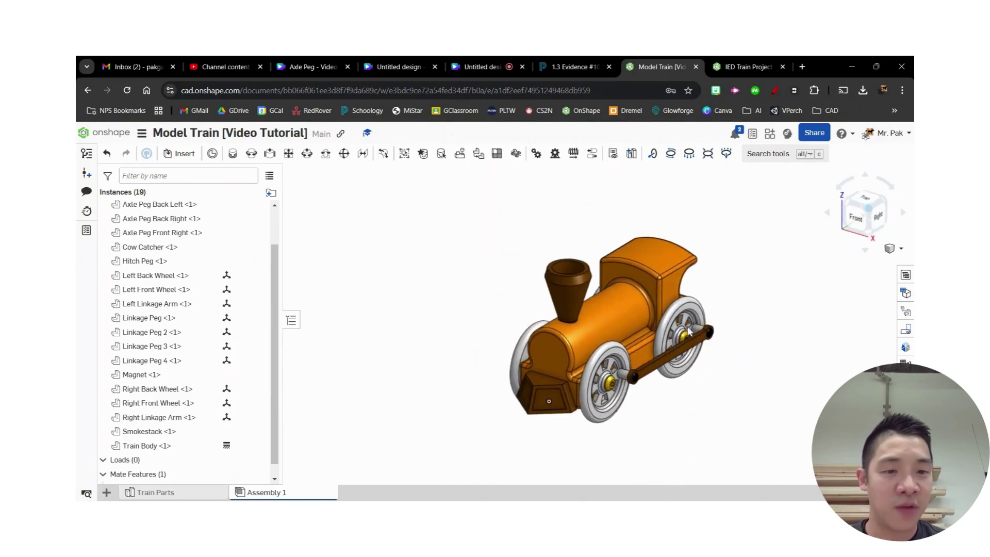
scroll(653, 416, up, 4)
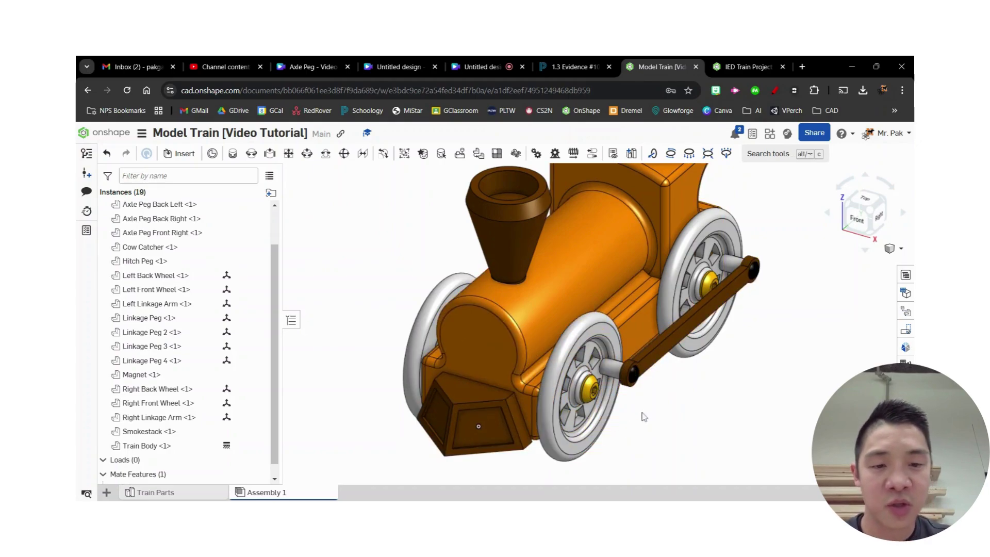
right_drag(661, 416, 675, 387)
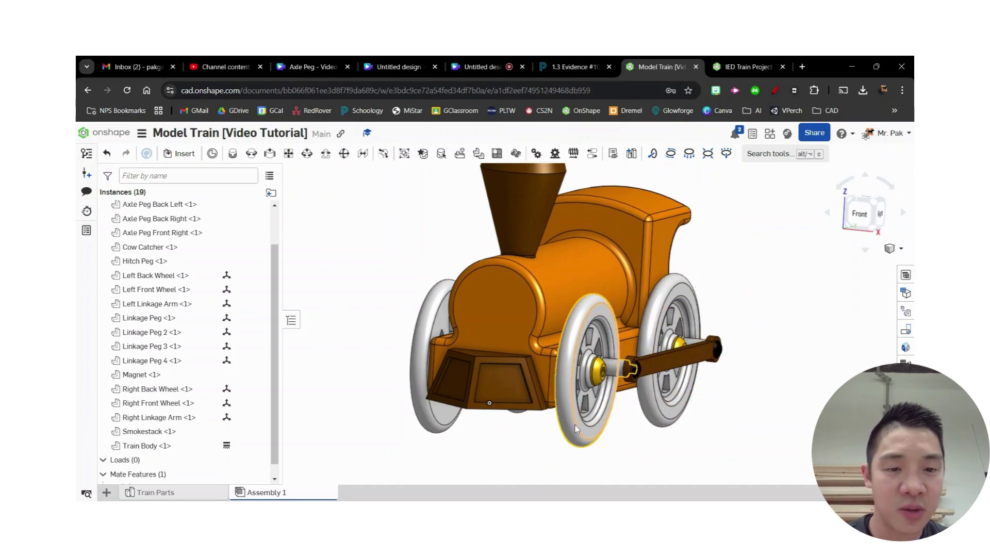
drag(576, 428, 759, 420)
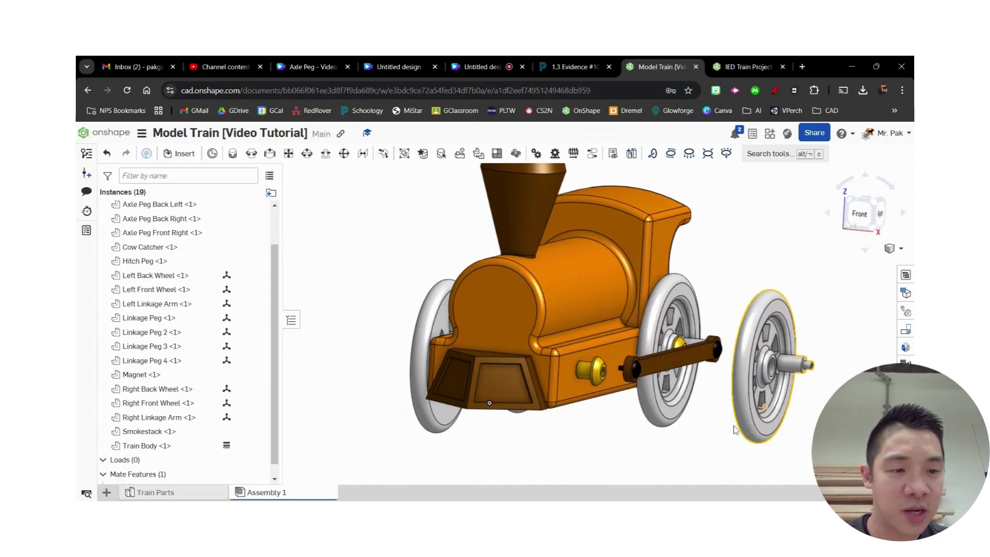
- Hide the front Axle Peg instance beside the detached wheel to expose its hole in the train body
mouse_move(708, 431)
right_down()
mouse_move(727, 421)
mouse_move(720, 428)
right_up()
middle_drag(691, 327, 683, 291)
right_drag(686, 295, 657, 328)
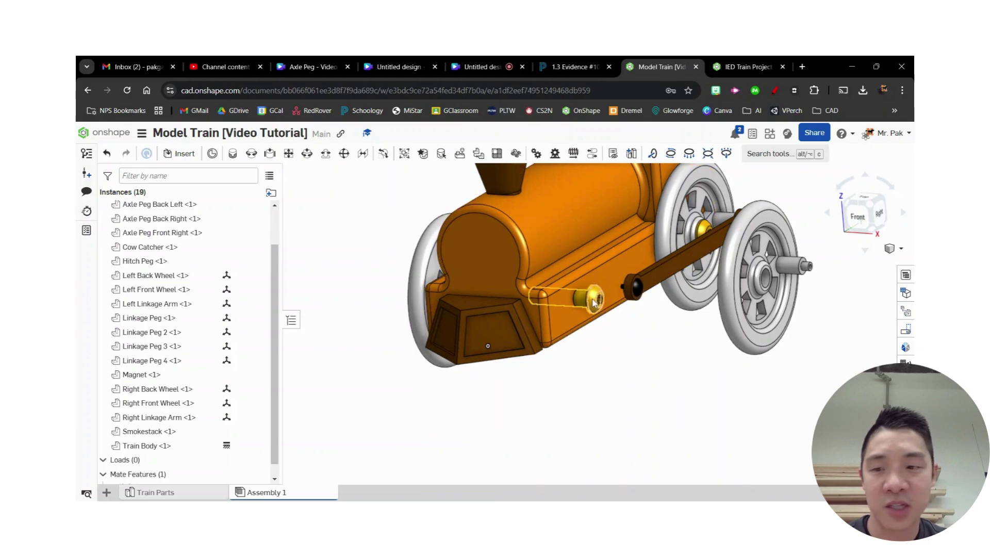
click(594, 304)
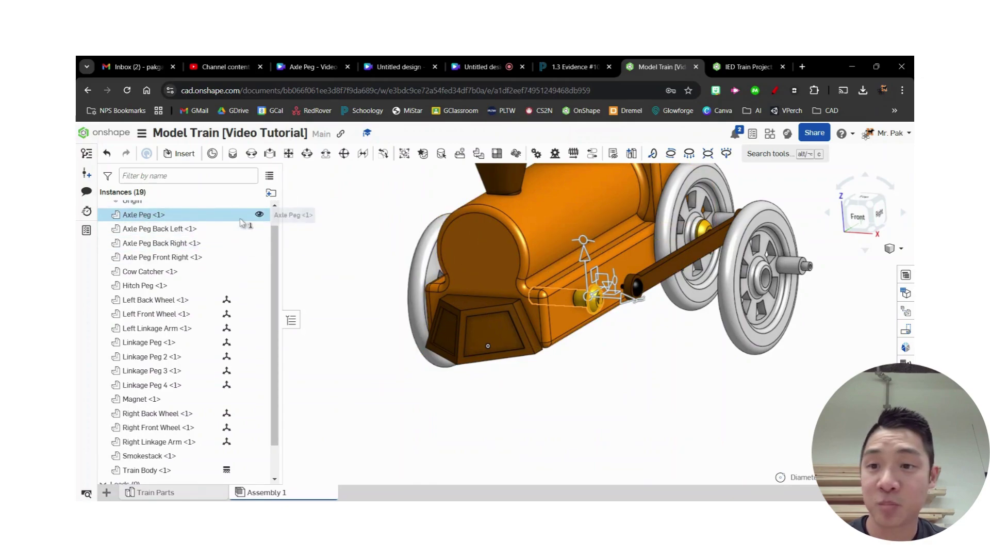
click(259, 215)
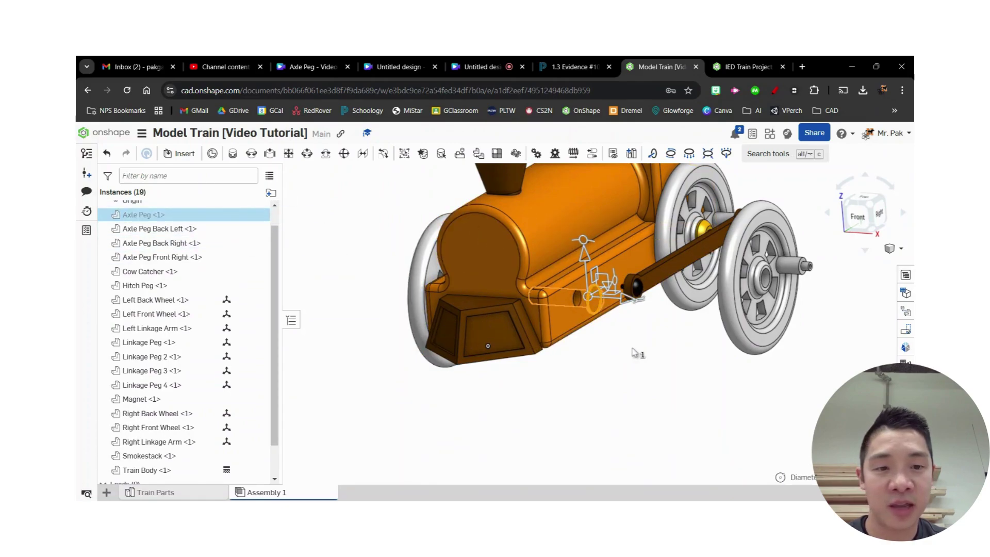
mouse_move(687, 387)
right_down()
mouse_move(697, 388)
mouse_move(688, 386)
right_up()
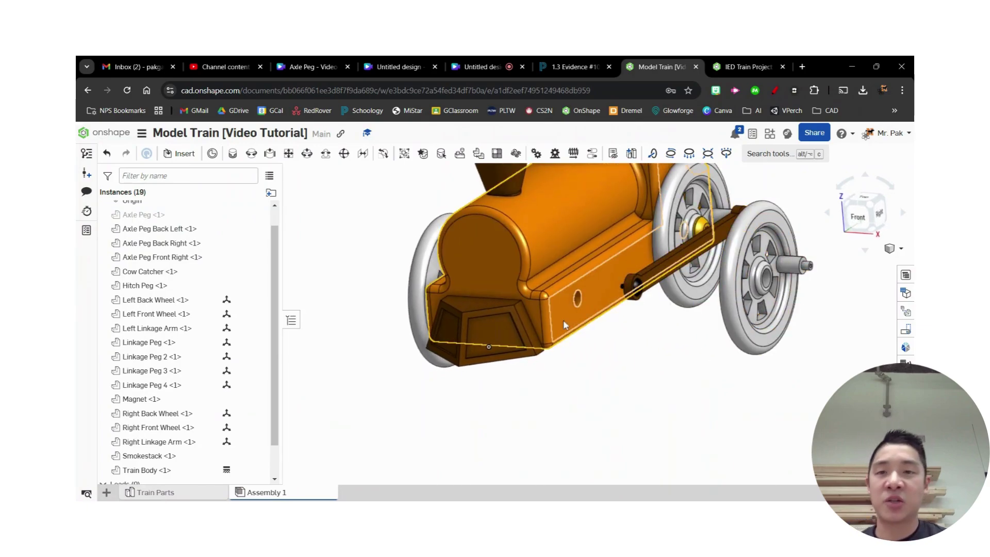
- Create a Revolute mate between the exposed front axle hole on the train body and the inner hub center of the Left Front Wheel, previewing its motion
click(252, 154)
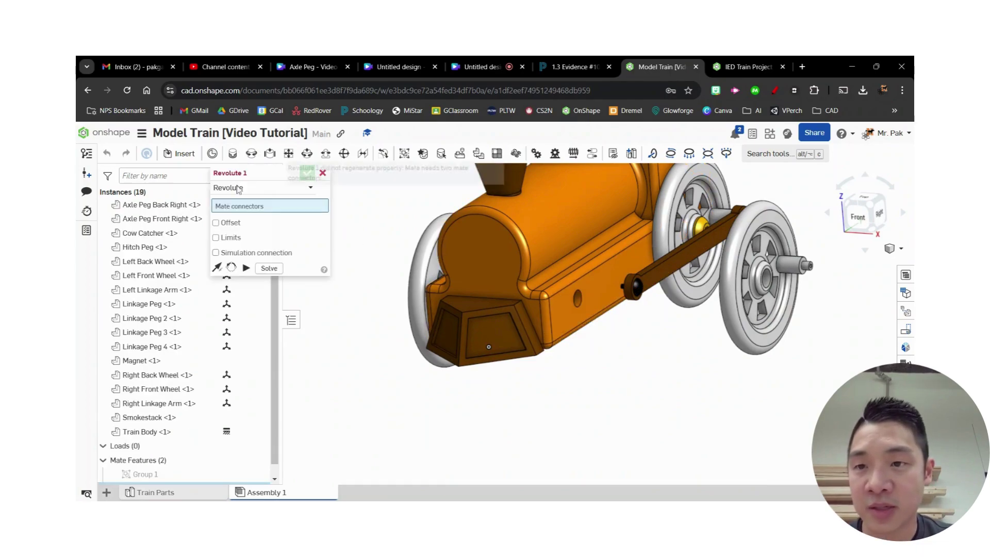
scroll(626, 349, up, 5)
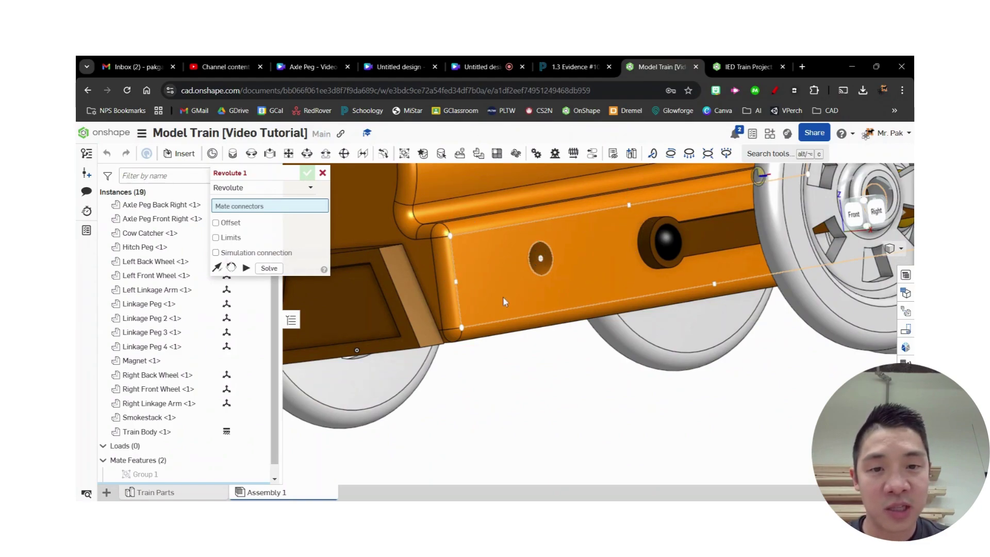
click(542, 262)
right_drag(582, 361, 647, 353)
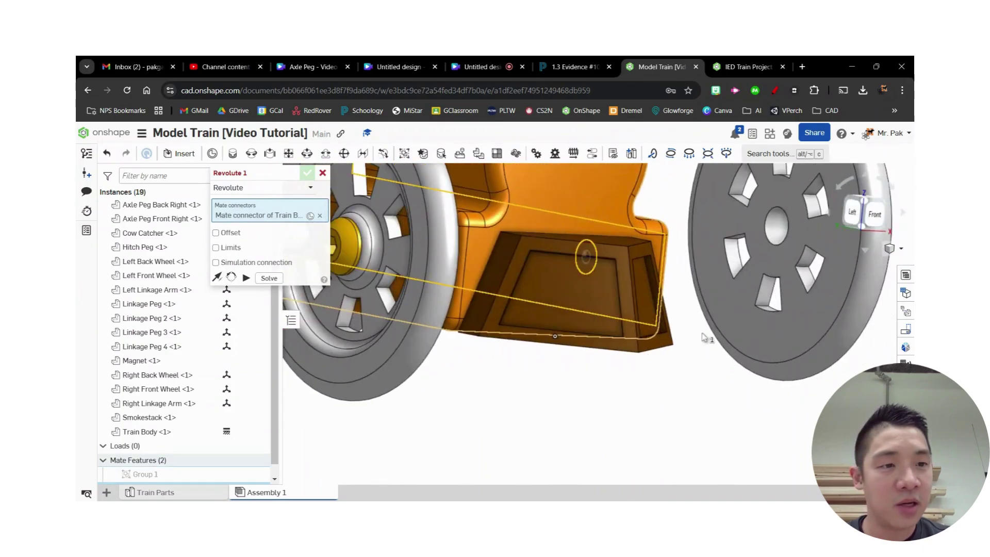
click(776, 227)
right_drag(752, 336, 582, 326)
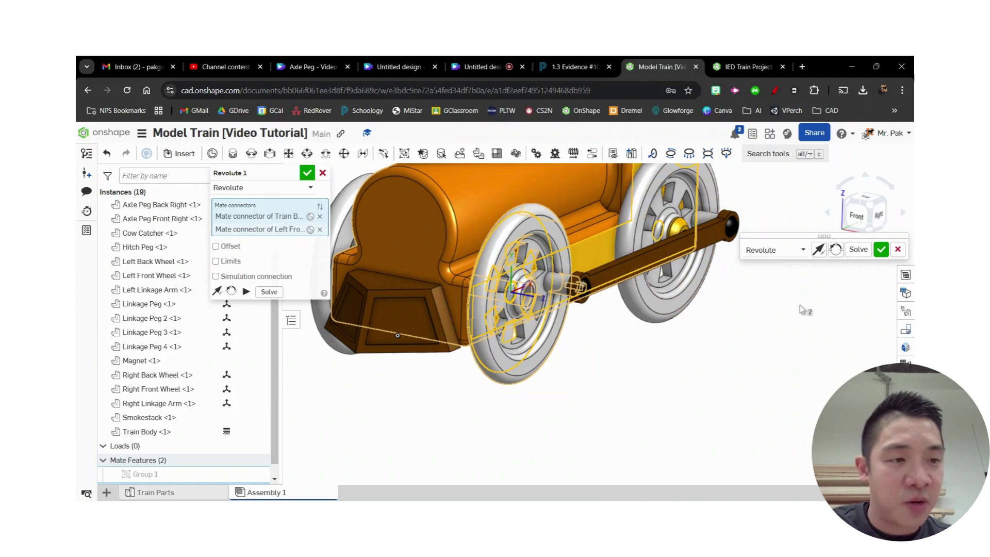
click(248, 293)
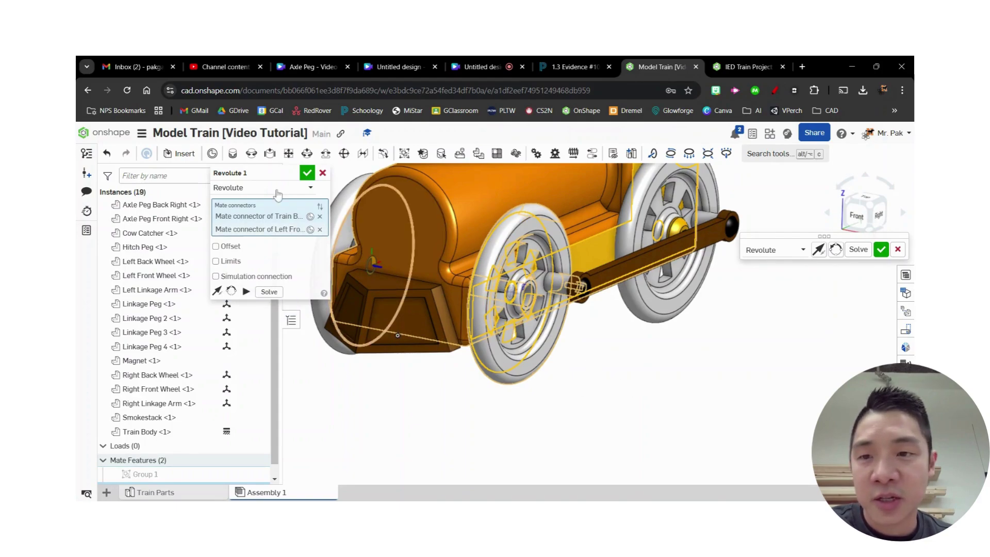
click(307, 174)
- Show the hidden Axle Peg instance again
scroll(645, 342, down, 3)
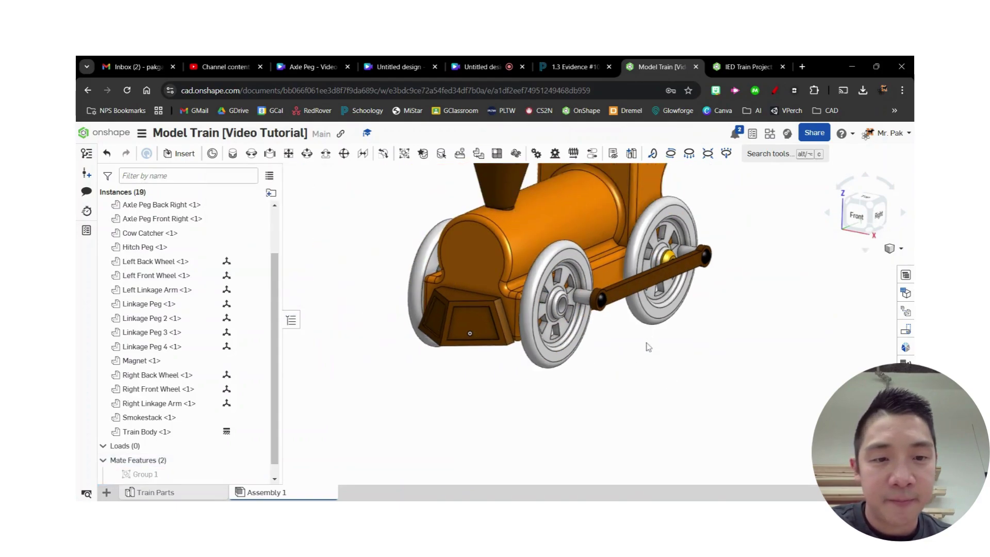
right_drag(680, 392, 676, 396)
scroll(248, 418, down, 1)
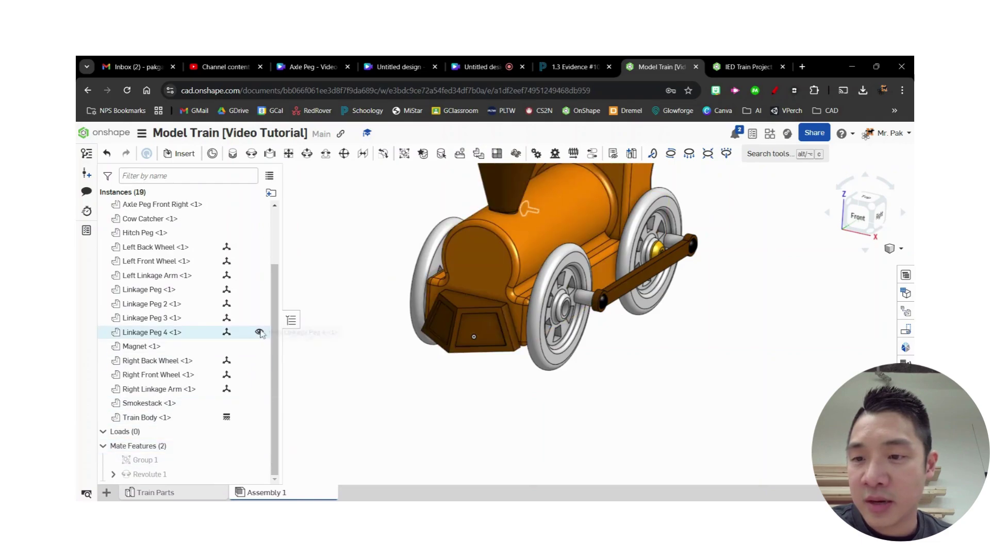
scroll(259, 325, up, 2)
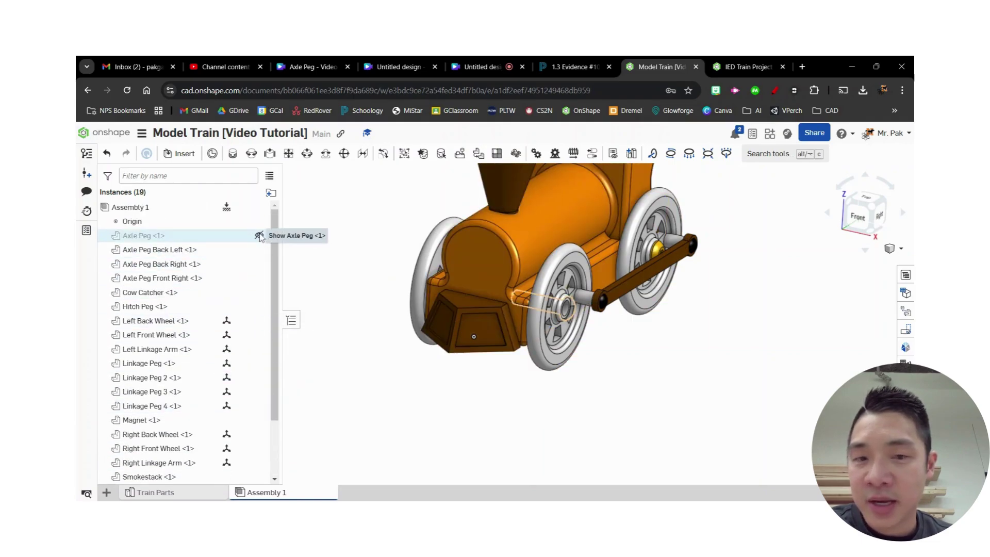
click(260, 236)
right_drag(674, 370, 674, 373)
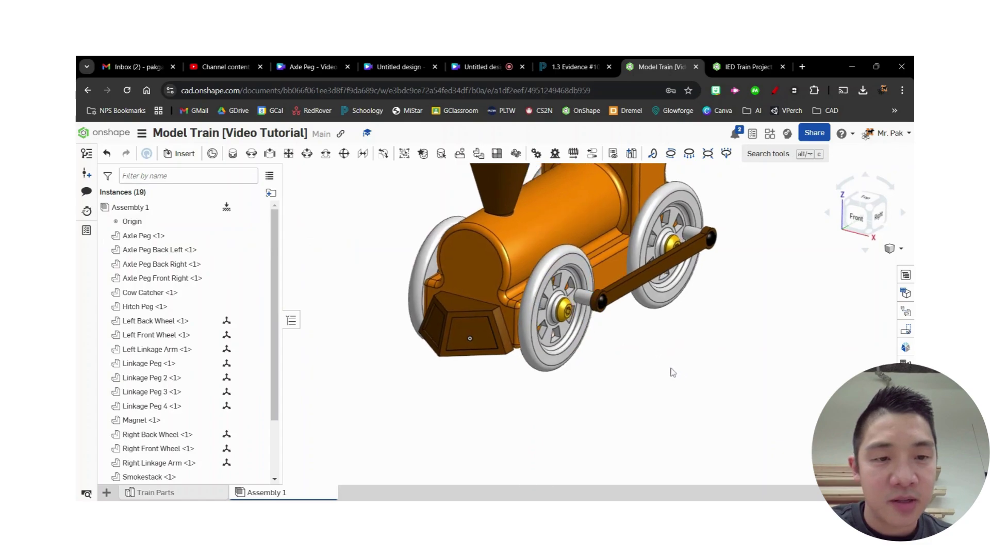
scroll(700, 338, down, 3)
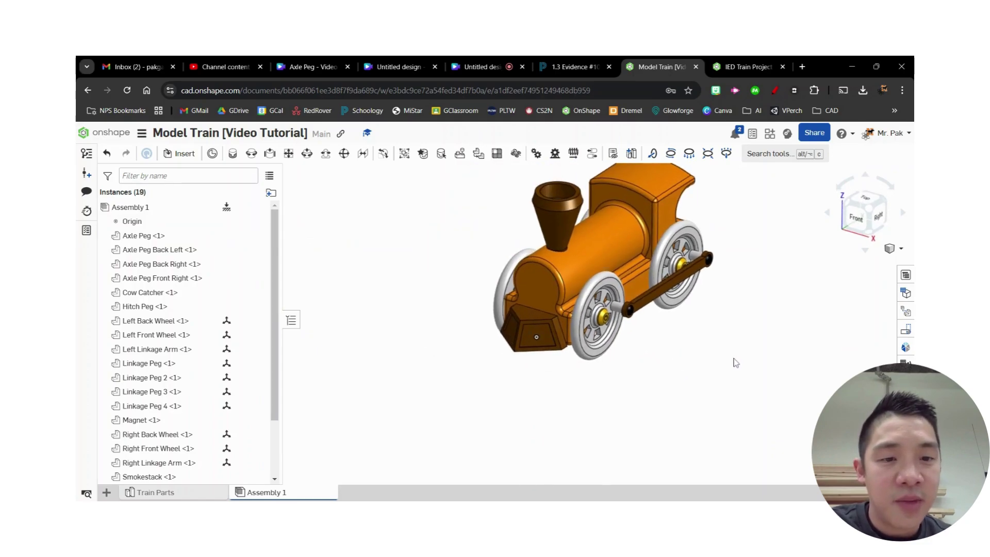
right_drag(736, 363, 734, 349)
right_drag(673, 329, 706, 346)
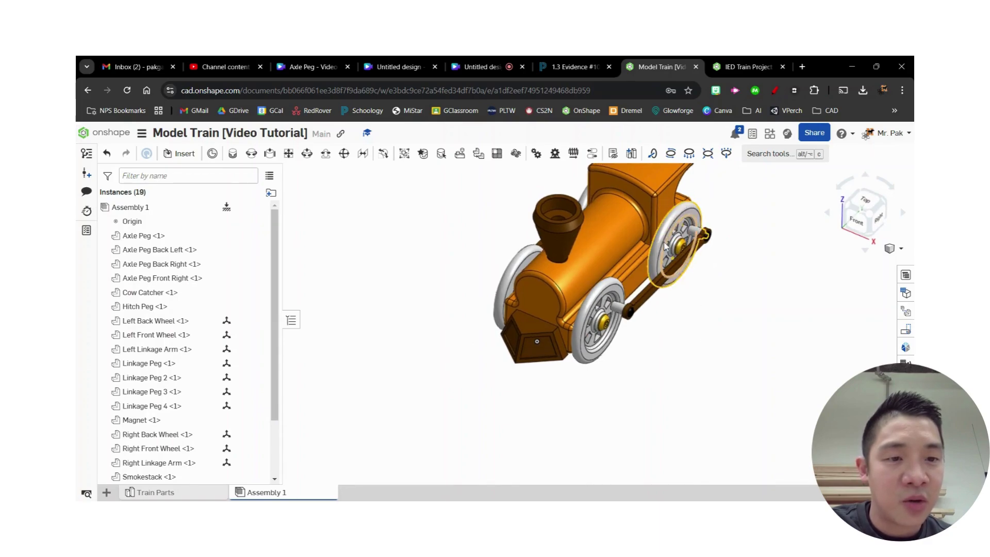
right_drag(673, 266, 652, 332)
scroll(653, 331, up, 5)
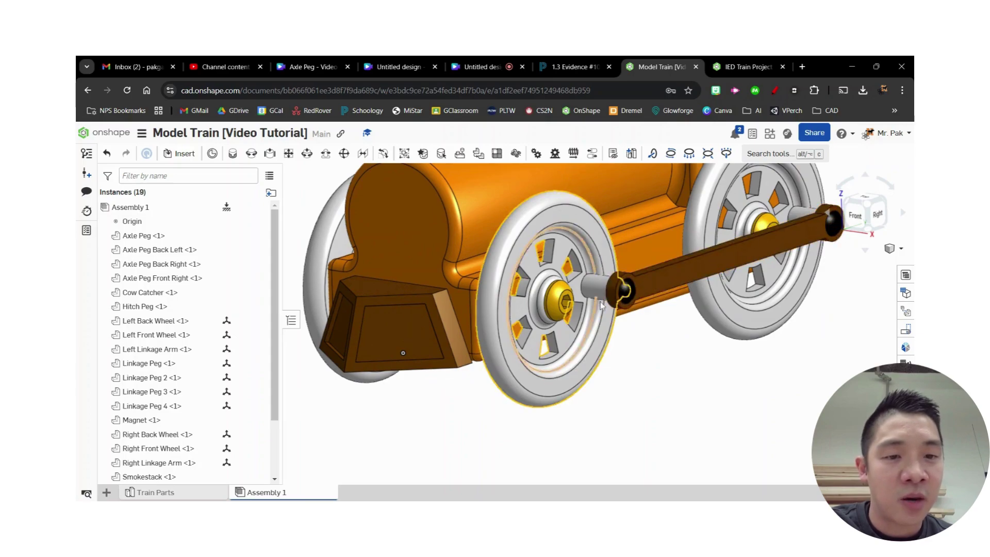
scroll(717, 356, down, 5)
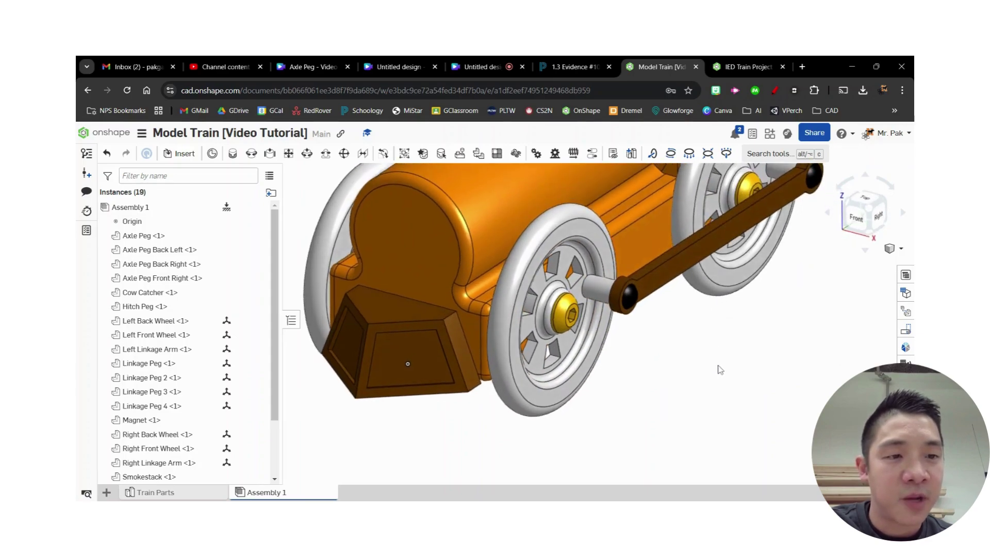
mouse_move(751, 349)
right_down()
mouse_move(751, 371)
mouse_move(758, 358)
right_up()
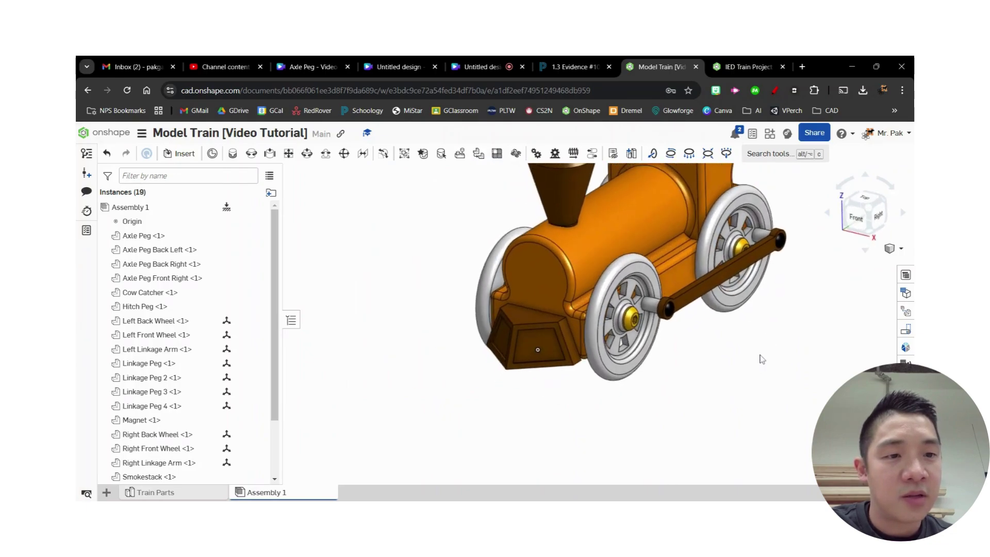
- Pull the Left Back Wheel off its axle peg and place it well clear of the train body
scroll(752, 278, up, 3)
scroll(751, 274, up, 1)
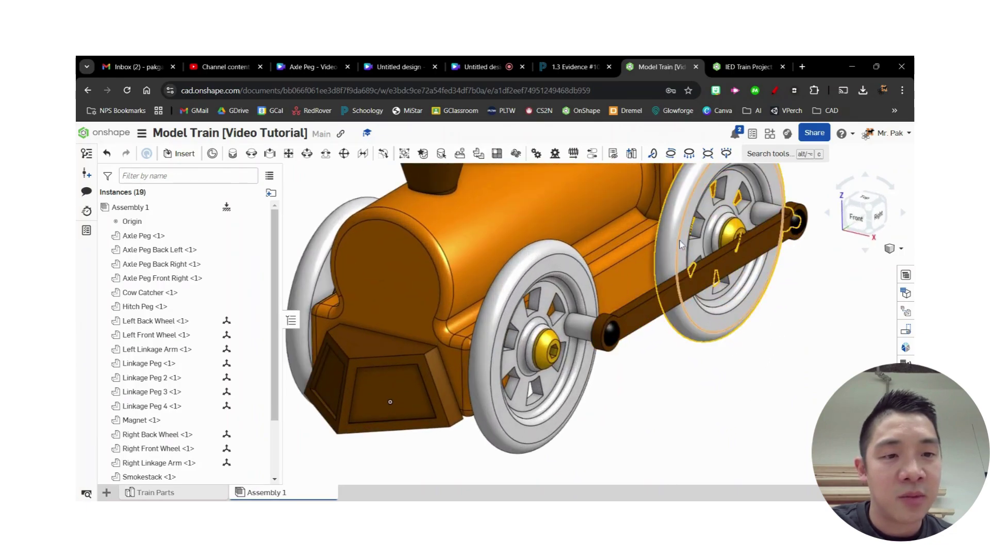
drag(686, 242, 833, 290)
right_drag(756, 358, 781, 364)
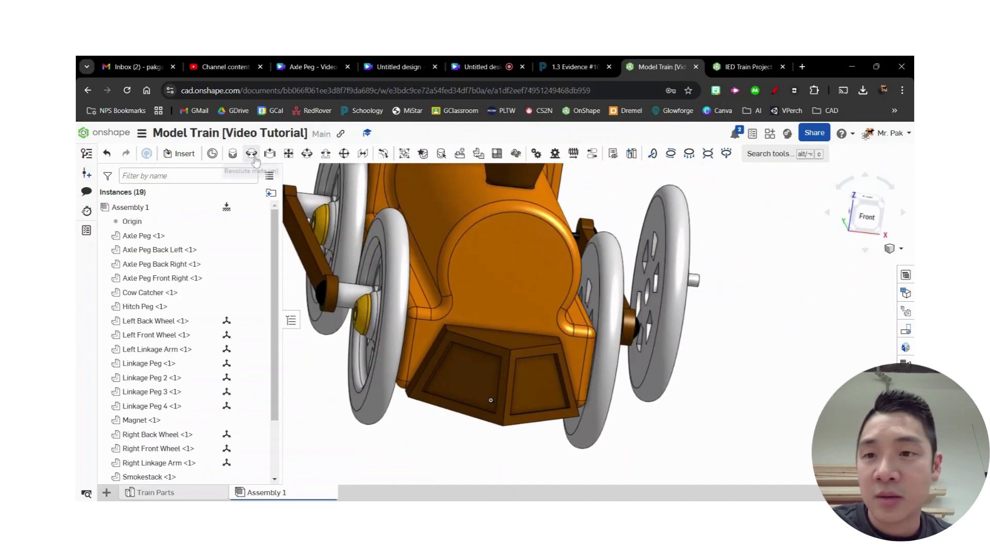
- Start a Revolute mate with the inner hub center of the detached Left Back Wheel as its first connector
click(344, 153)
right_drag(661, 246, 709, 315)
middle_drag(664, 380, 734, 303)
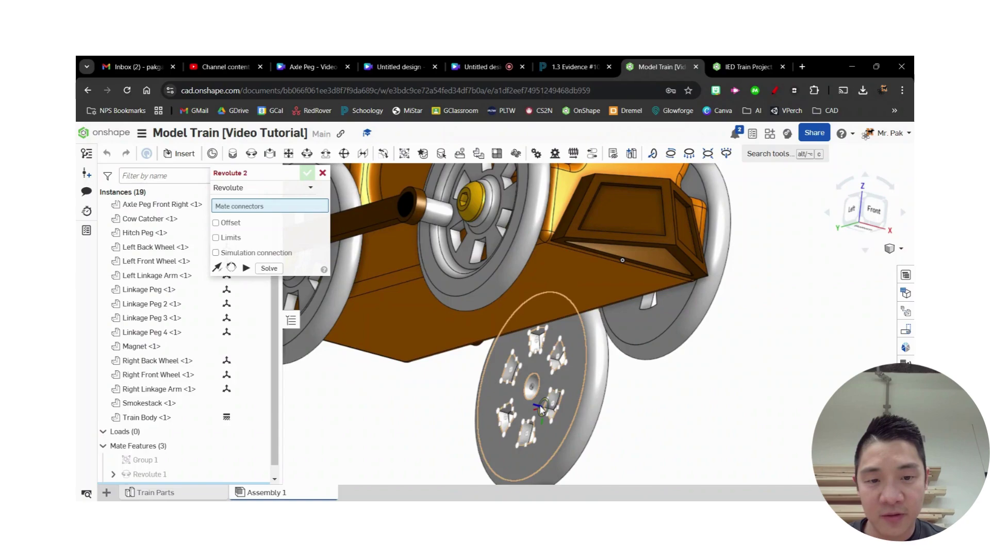
click(535, 393)
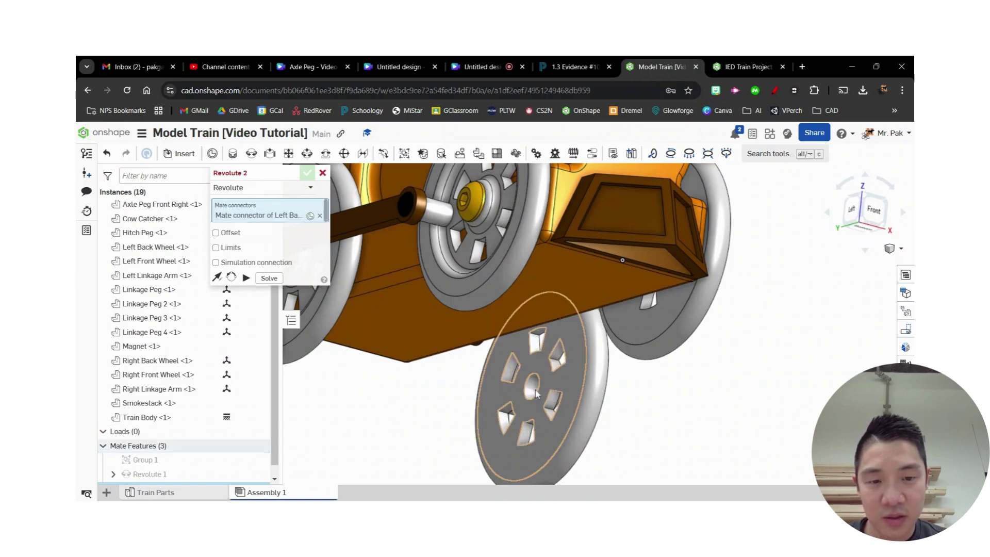
right_drag(754, 380, 709, 390)
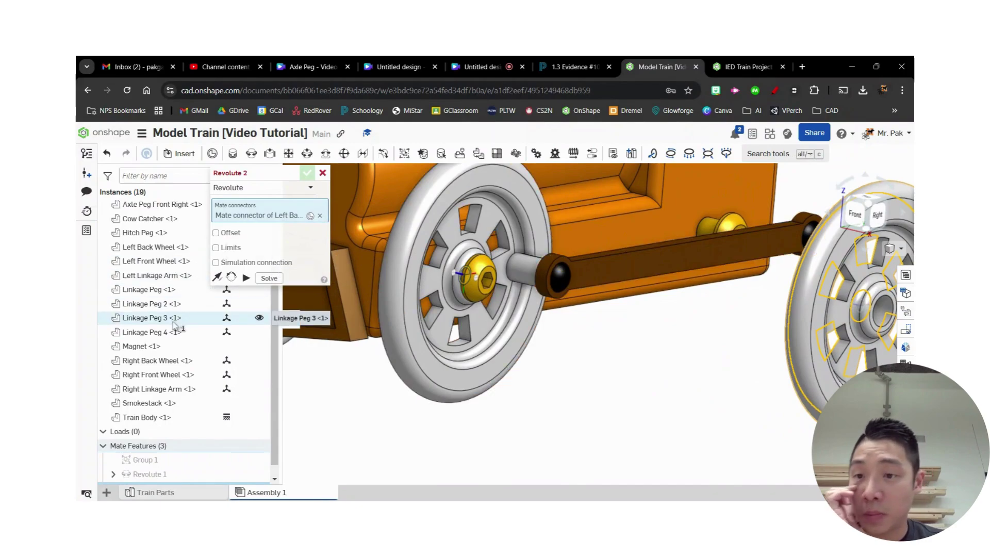
- Hide the Axle Peg Back Left instance to expose the back axle hole in the train body
drag(274, 178, 382, 197)
scroll(184, 293, up, 3)
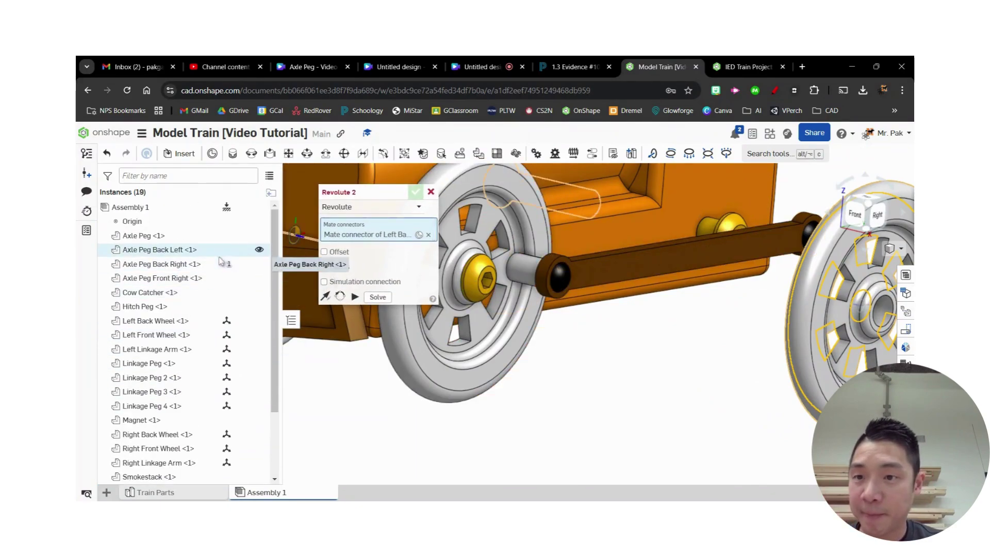
click(259, 249)
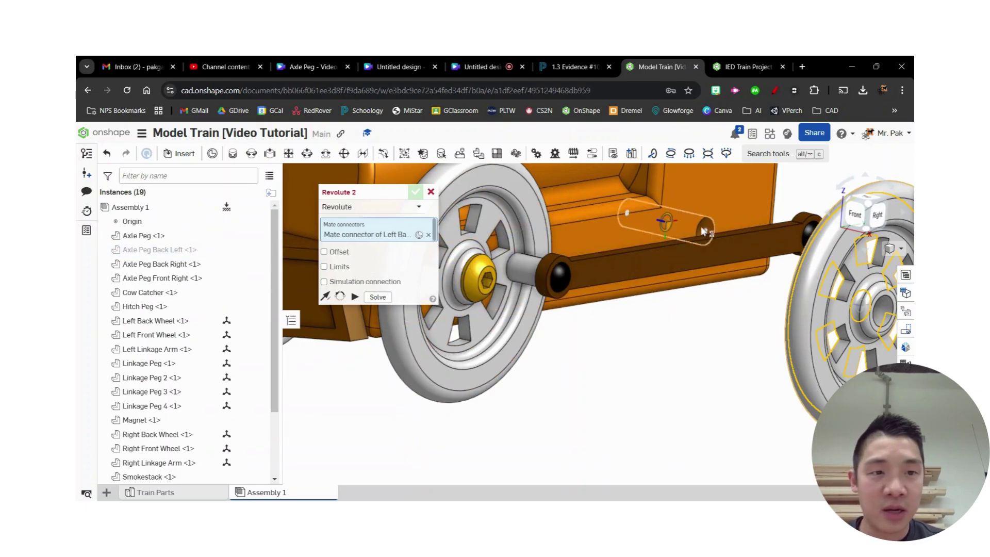
- Complete the Left Back Wheel's Revolute mate at the exposed back axle hole on the train body, previewing its motion
scroll(704, 231, up, 5)
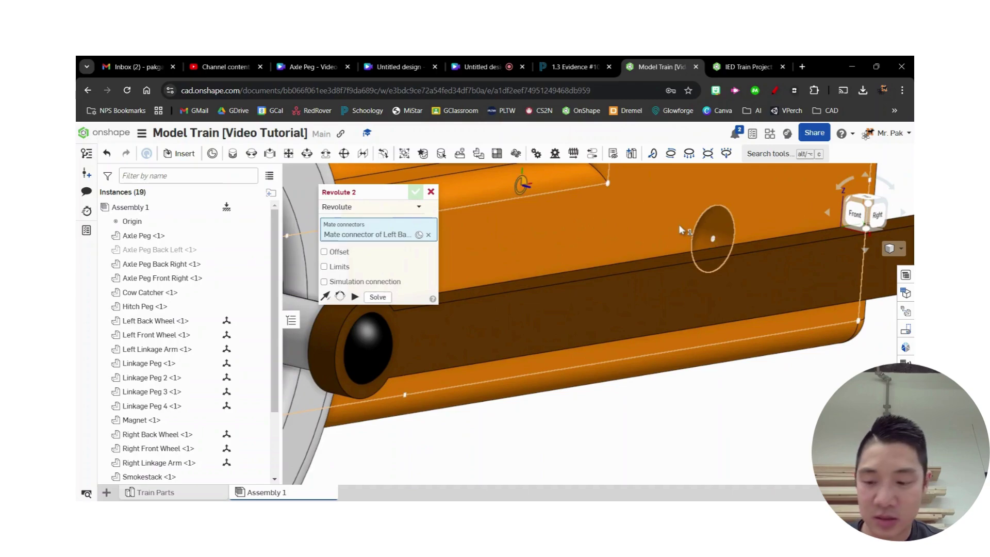
click(719, 238)
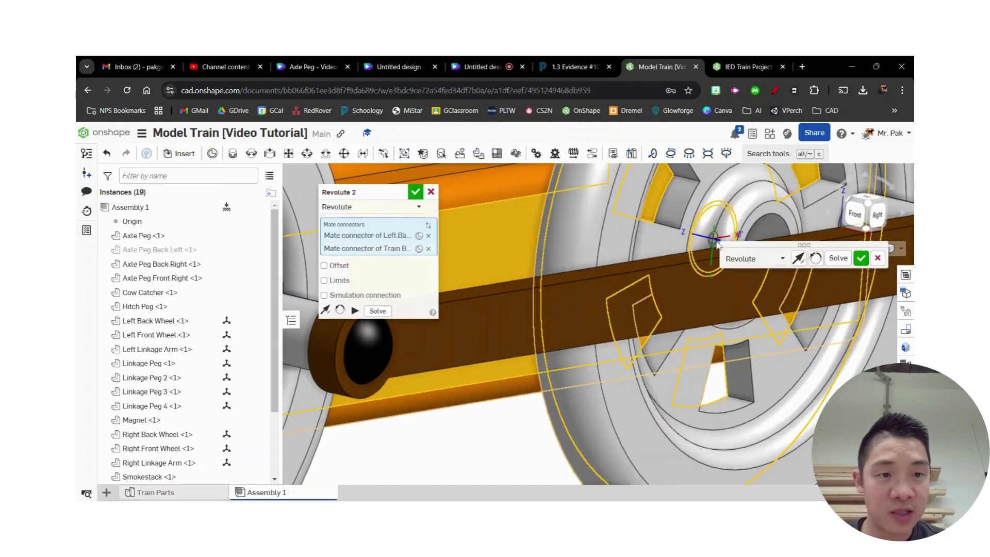
click(356, 311)
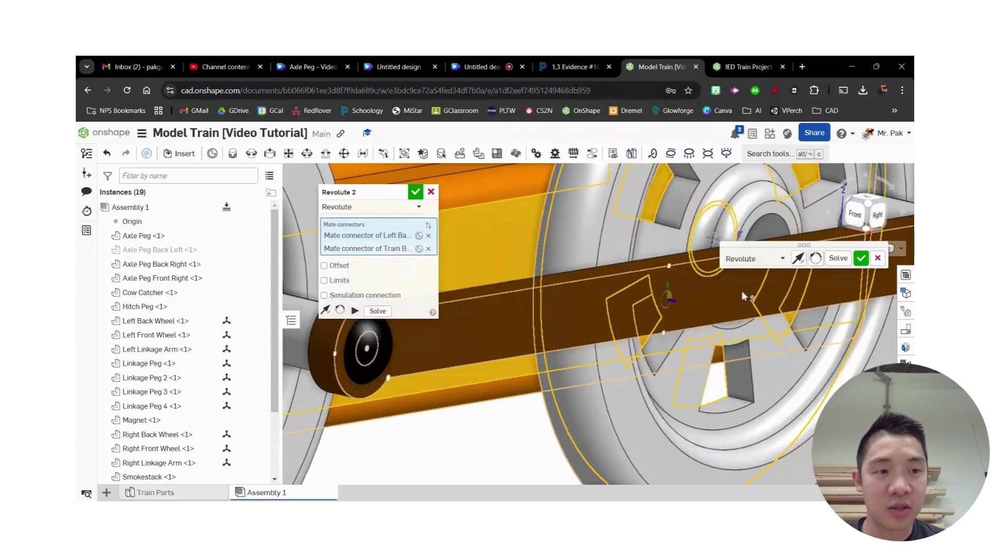
click(417, 193)
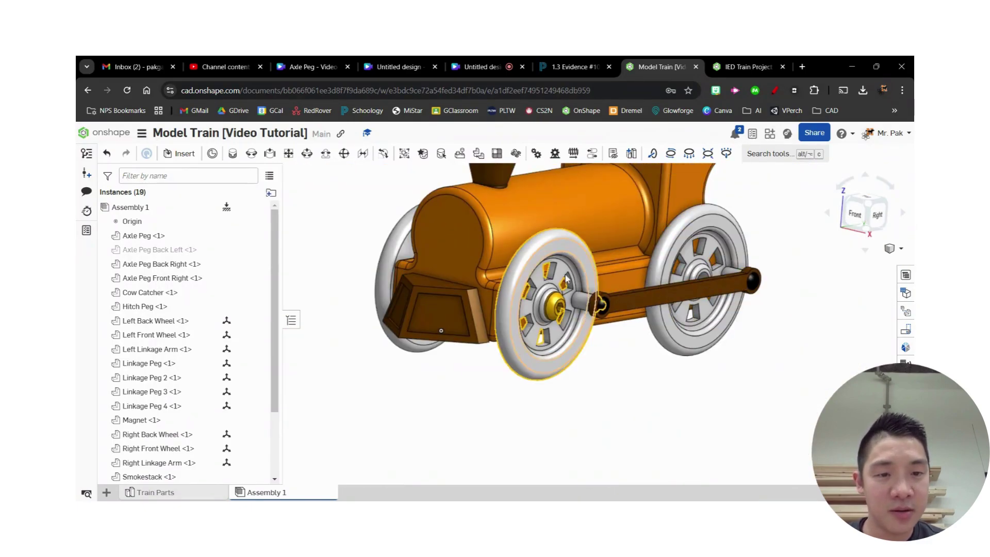
- Pull the Left Linkage Arm off the two left wheels and place it clear of the train
right_drag(656, 382, 655, 384)
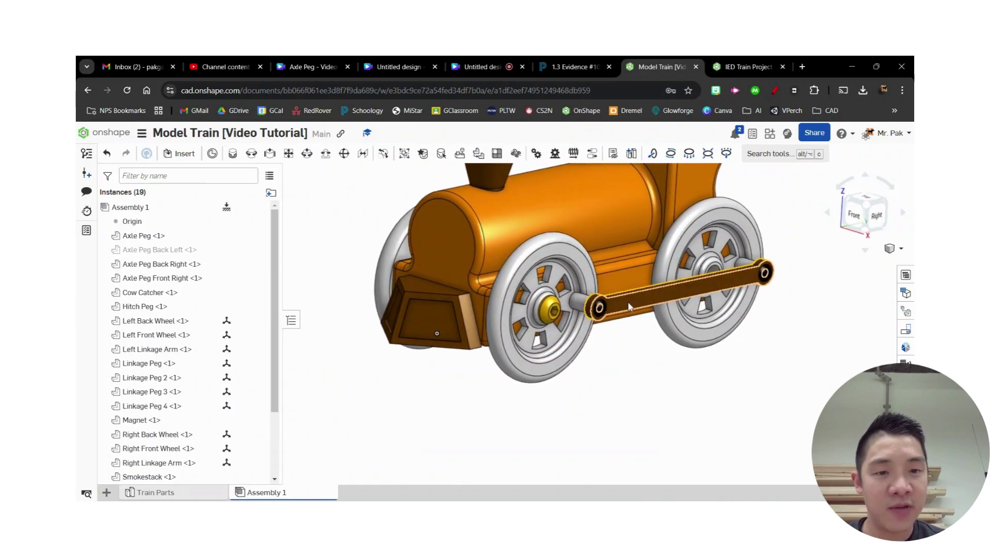
drag(630, 309, 741, 326)
right_drag(701, 419, 727, 415)
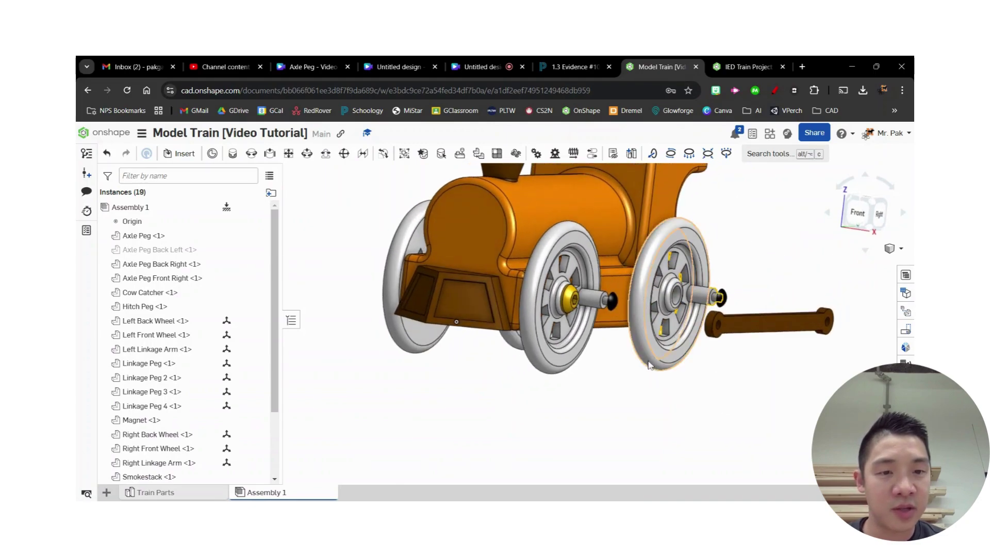
- Create a Revolute mate between the outer end of the Left Front Wheel's crank post and the inner front hole of the Left Linkage Arm
scroll(627, 368, up, 3)
scroll(653, 401, up, 2)
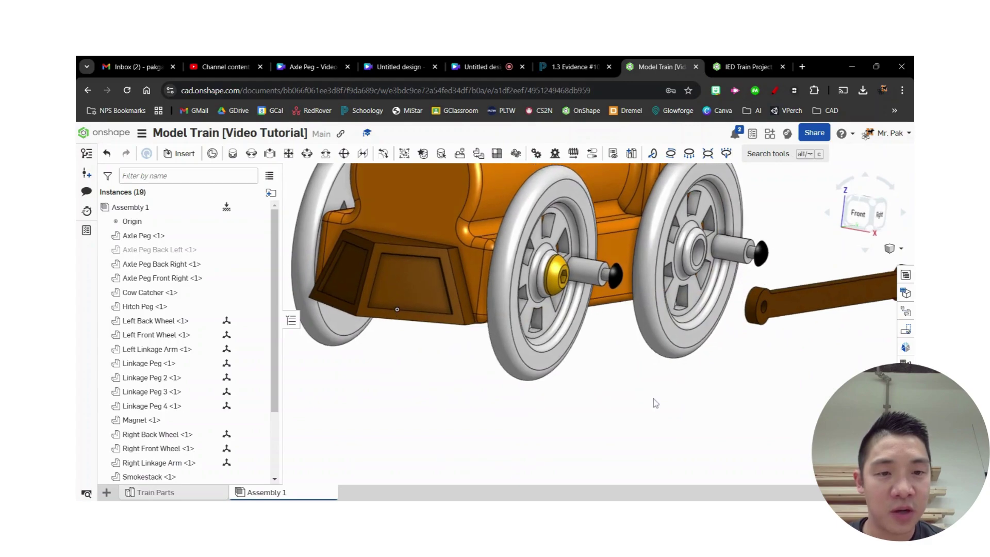
click(233, 153)
scroll(599, 305, up, 3)
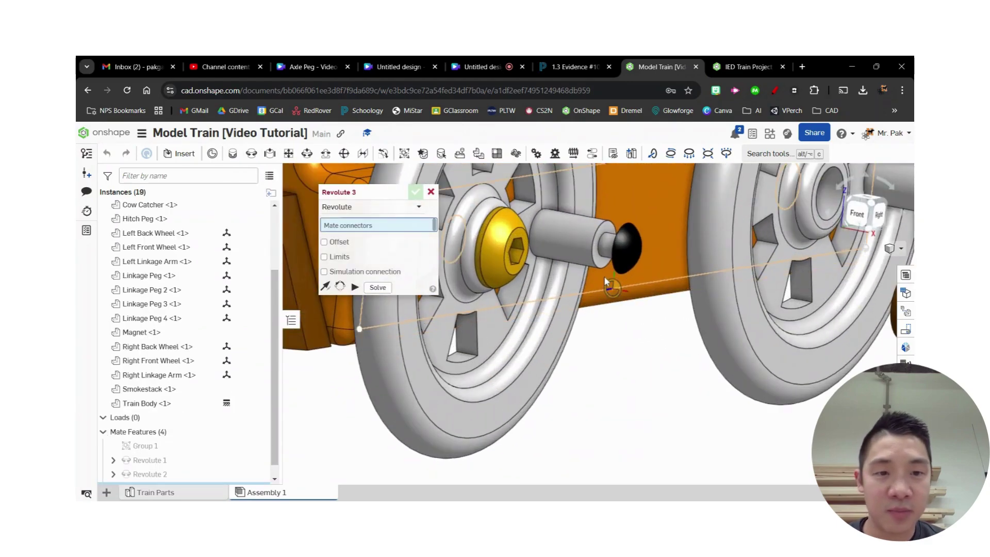
click(605, 268)
scroll(643, 339, down, 3)
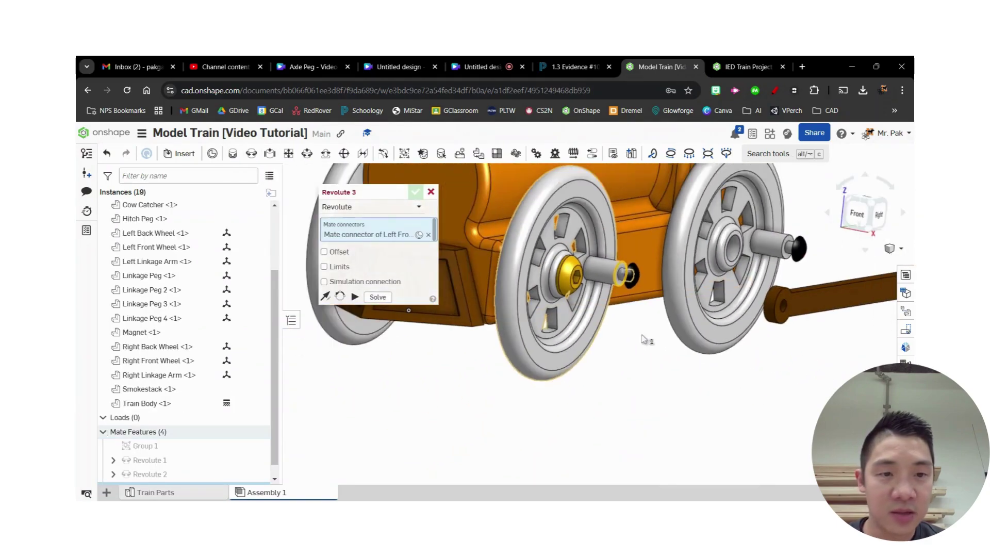
mouse_move(643, 338)
right_down()
mouse_move(668, 338)
mouse_move(657, 338)
right_up()
scroll(707, 322, up, 5)
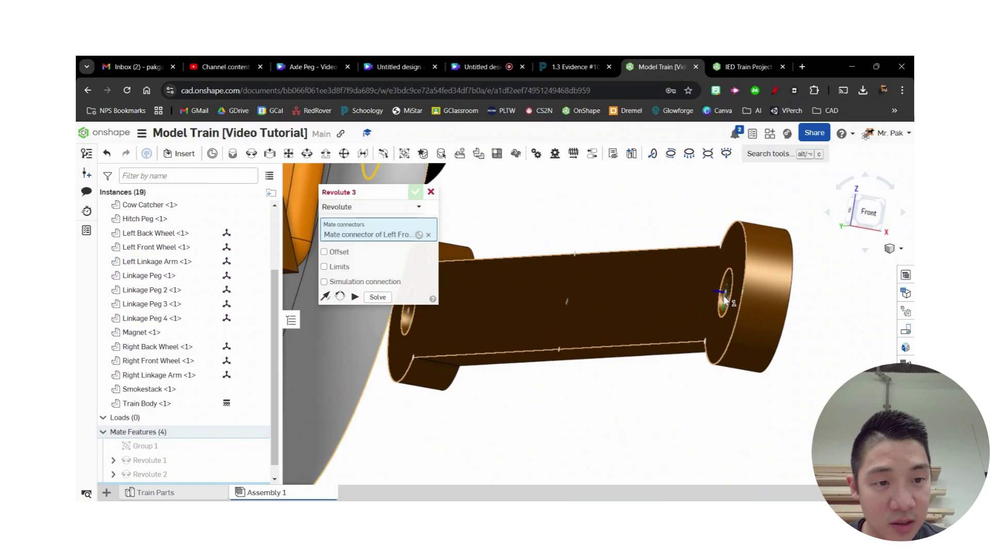
click(724, 302)
scroll(746, 375, down, 5)
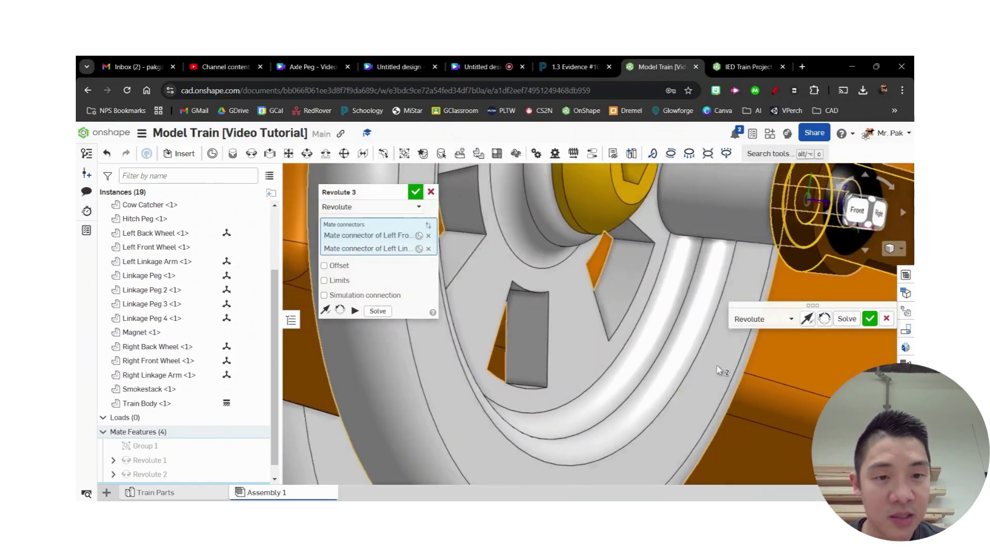
scroll(741, 353, down, 3)
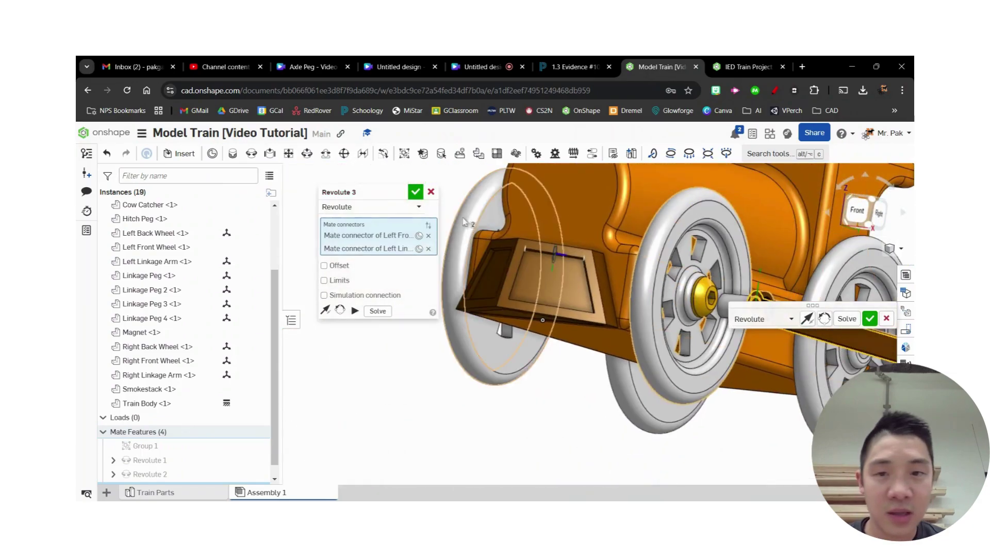
click(415, 195)
- Swing the Left Linkage Arm about its front joint so its rear end is clear of the Left Back Wheel's crank post
scroll(738, 368, down, 3)
right_drag(755, 384, 720, 416)
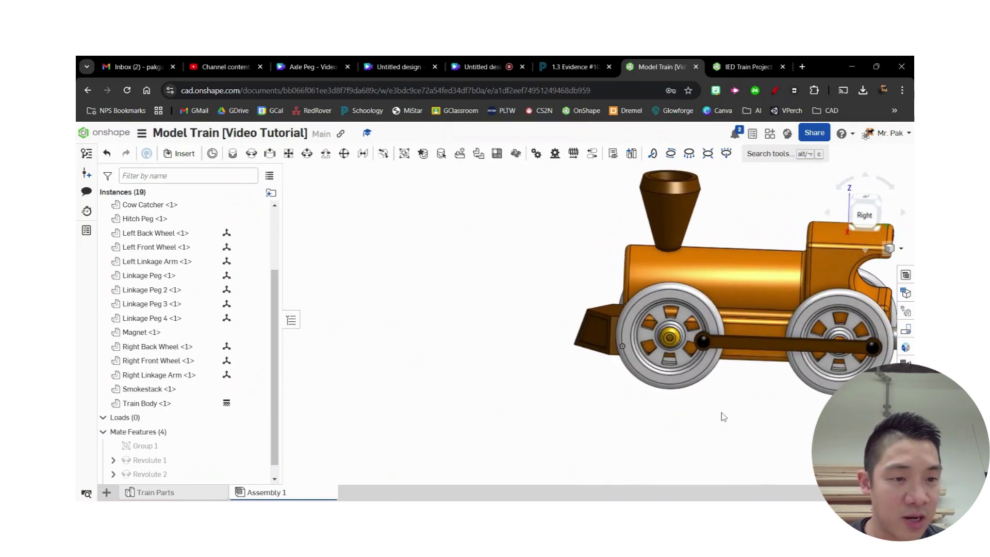
drag(756, 350, 770, 318)
right_drag(770, 318, 708, 405)
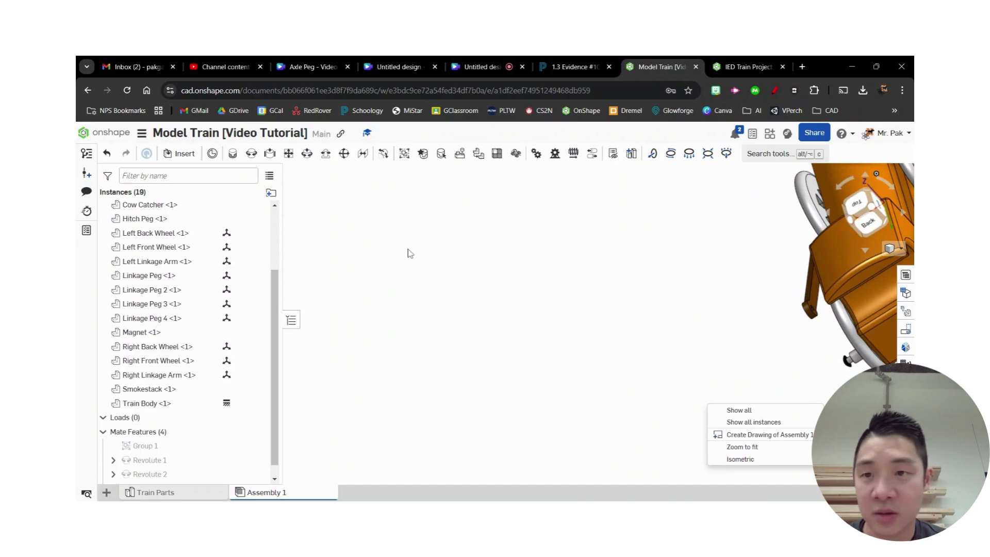
- Start another Revolute mate with the inner rear hole of the Left Linkage Arm as its first connector
click(251, 154)
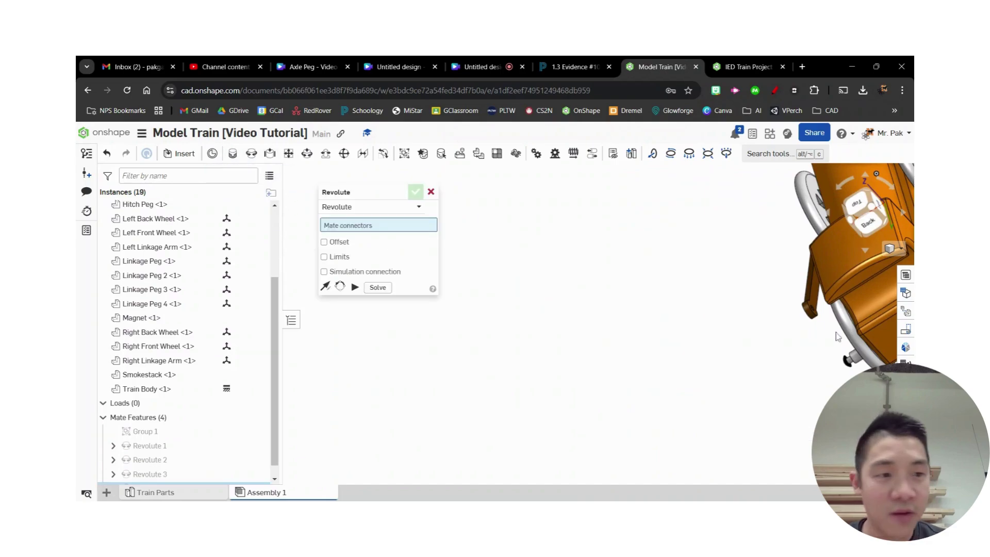
scroll(822, 343, up, 3)
scroll(719, 312, up, 2)
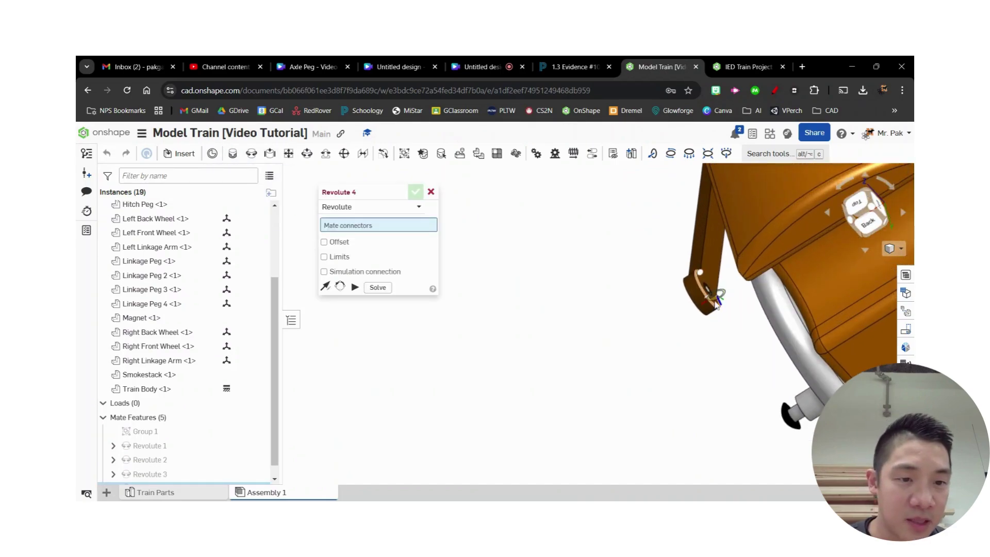
scroll(722, 309, up, 3)
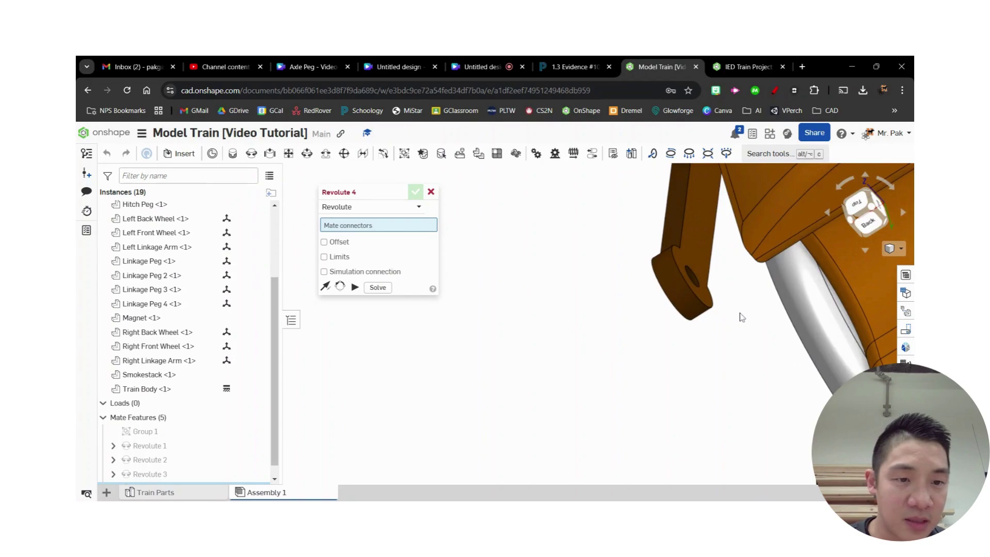
click(696, 282)
right_drag(701, 282, 707, 330)
scroll(665, 361, up, 3)
right_drag(642, 356, 678, 352)
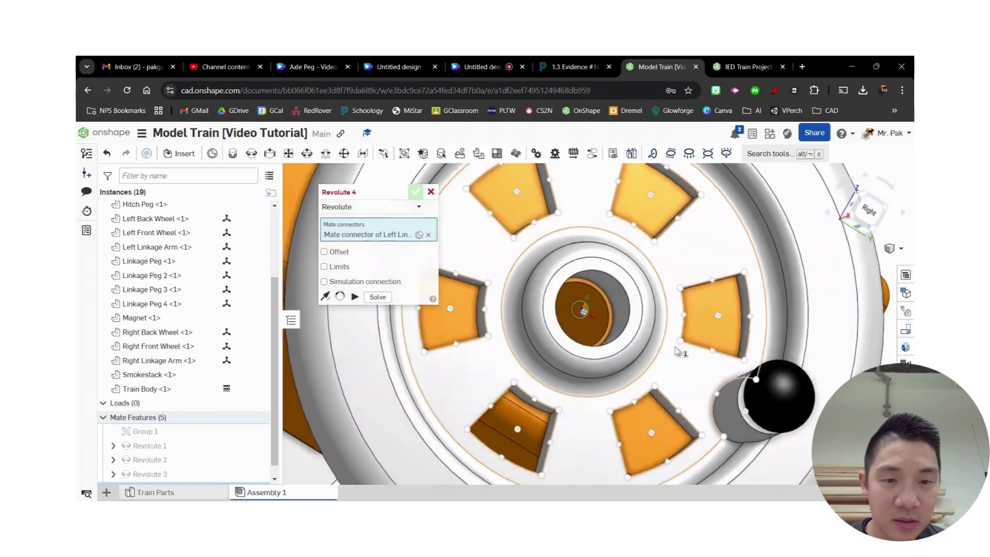
scroll(691, 330, down, 5)
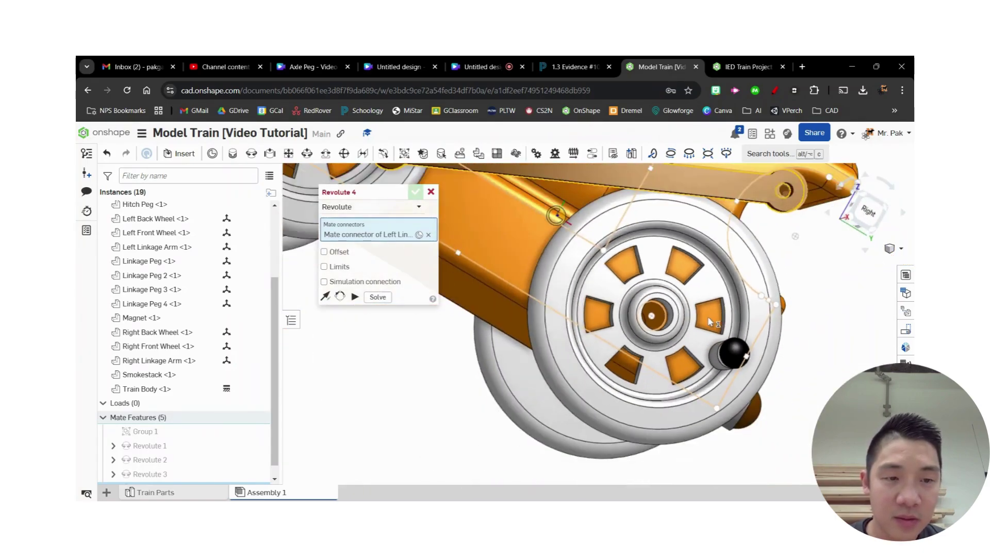
scroll(709, 318, down, 2)
right_drag(714, 330, 749, 379)
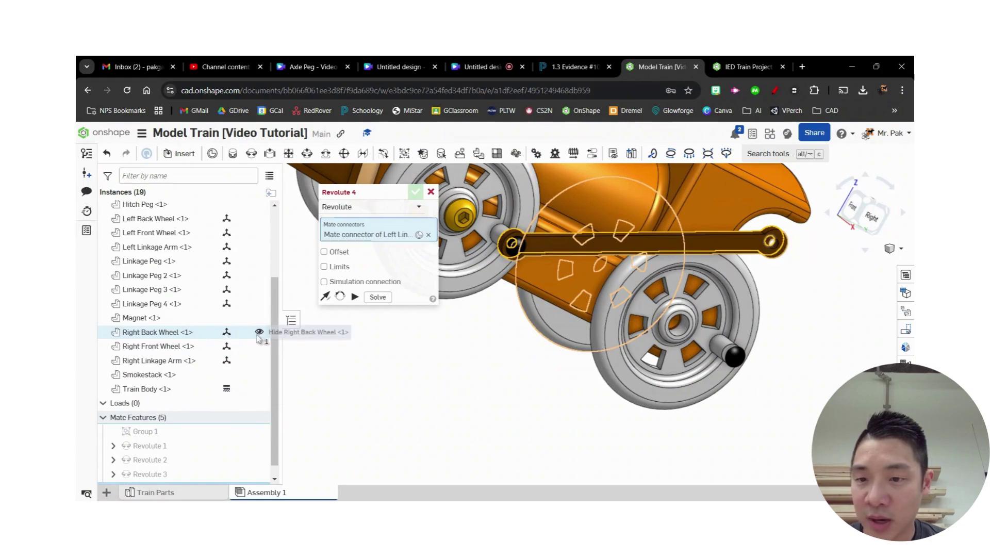
click(259, 332)
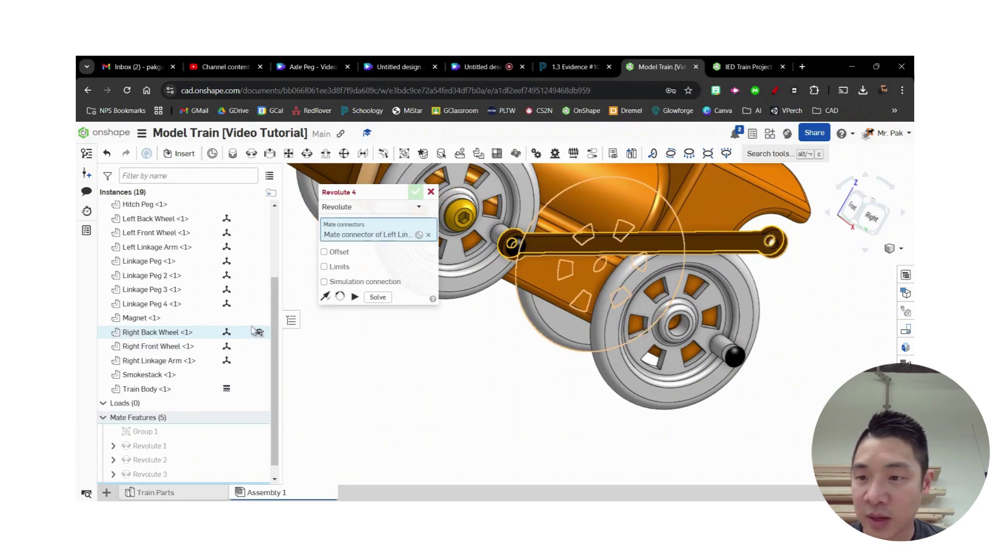
click(259, 219)
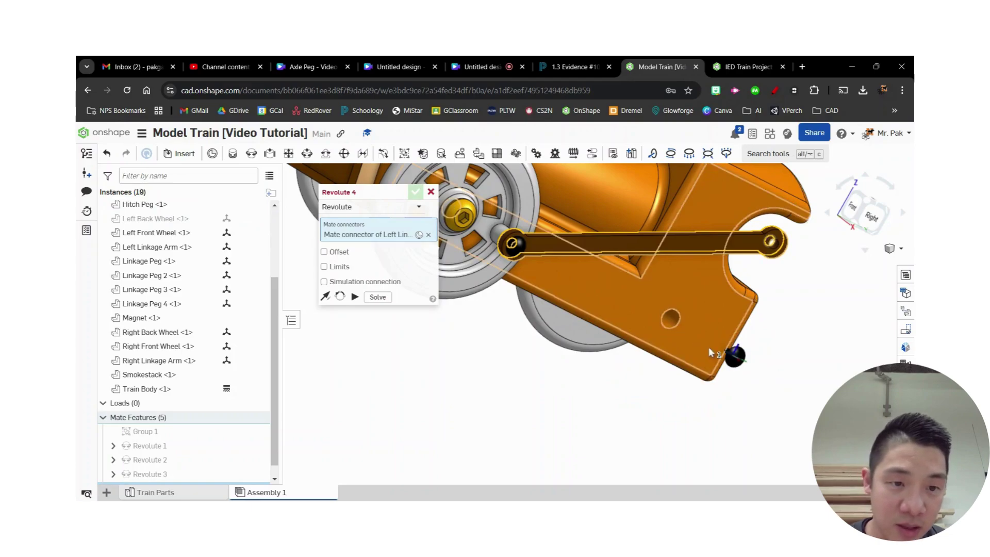
click(670, 320)
scroll(660, 341, down, 4)
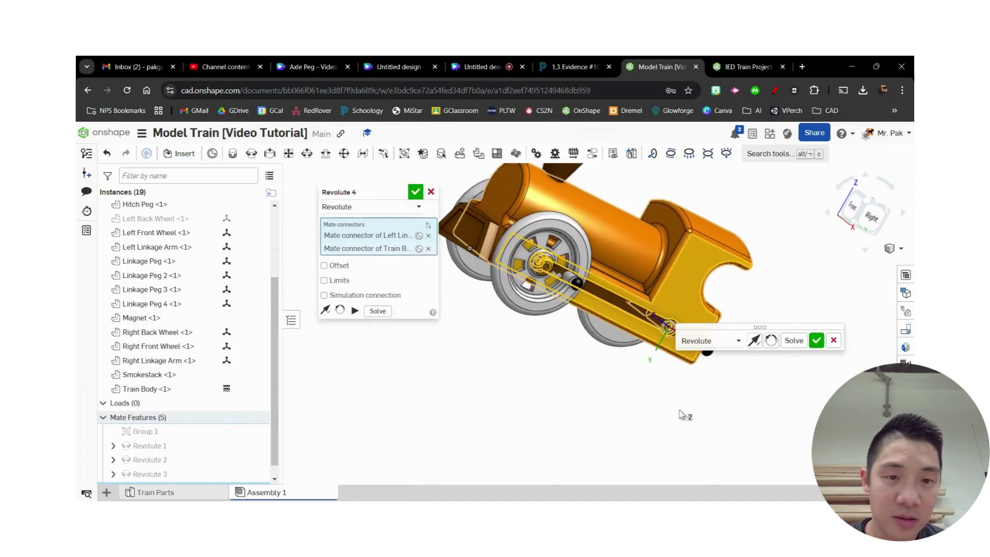
right_drag(678, 410, 640, 435)
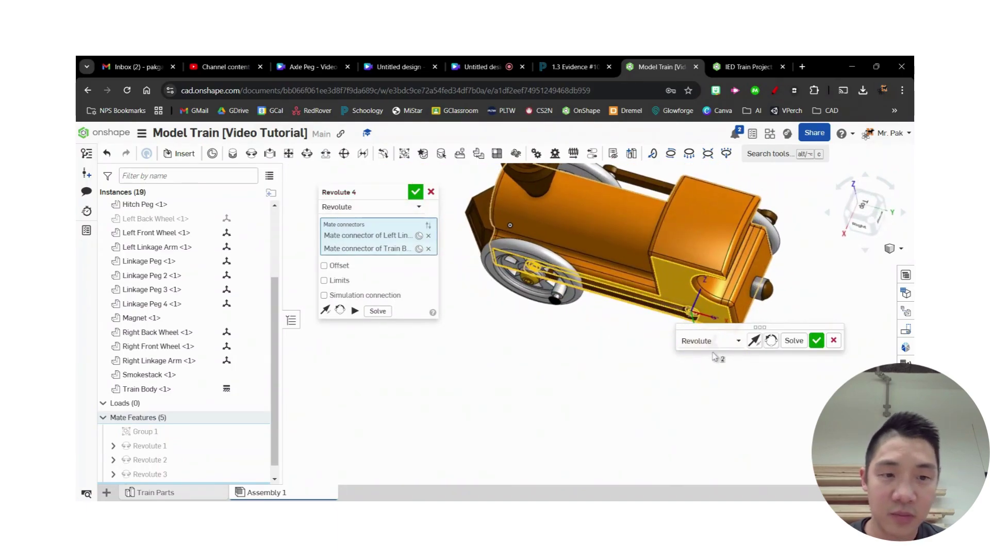
click(428, 249)
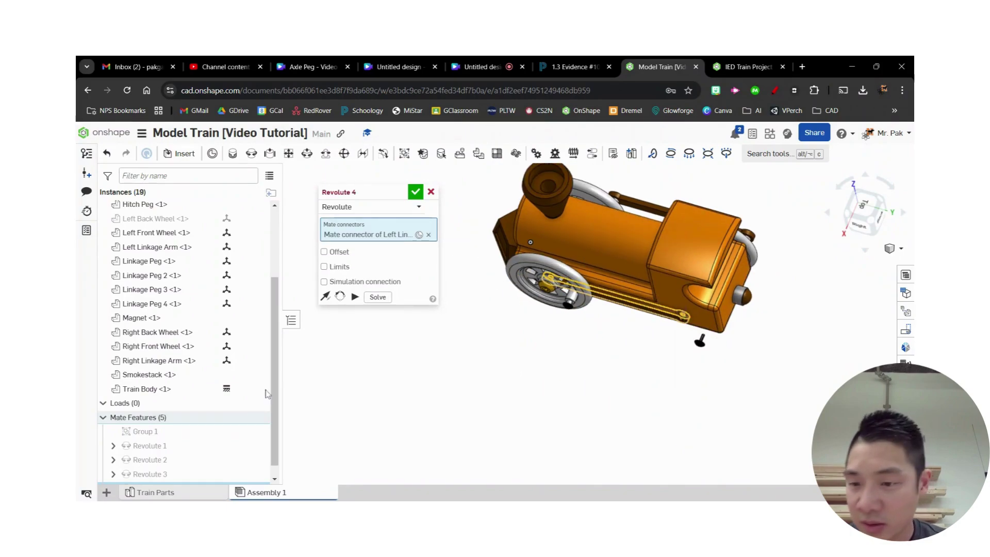
click(266, 220)
- Complete the Revolute mate by joining the Left Linkage Arm's inner rear hole to the outer end of the Left Back Wheel's crank post
scroll(635, 369, down, 2)
right_drag(634, 370, 702, 378)
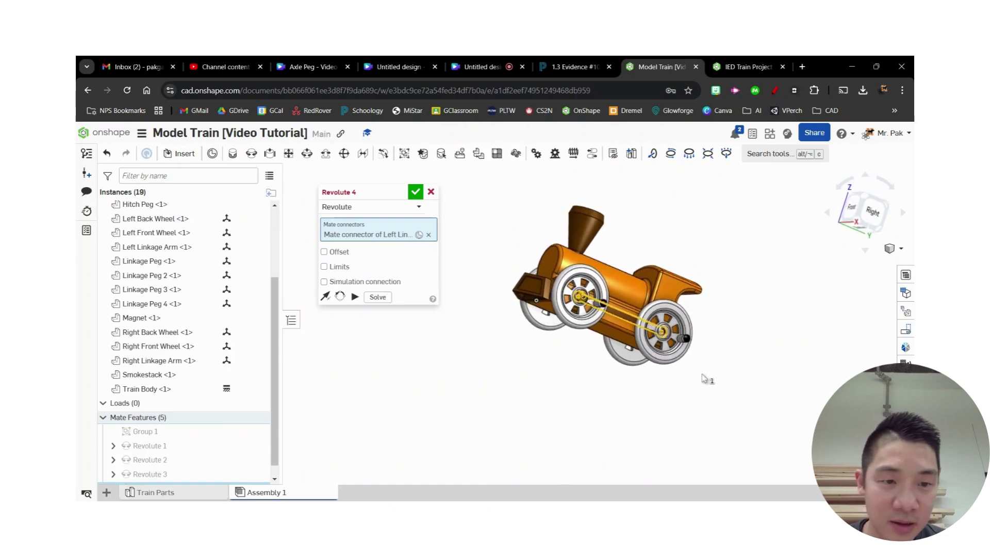
scroll(709, 382, up, 5)
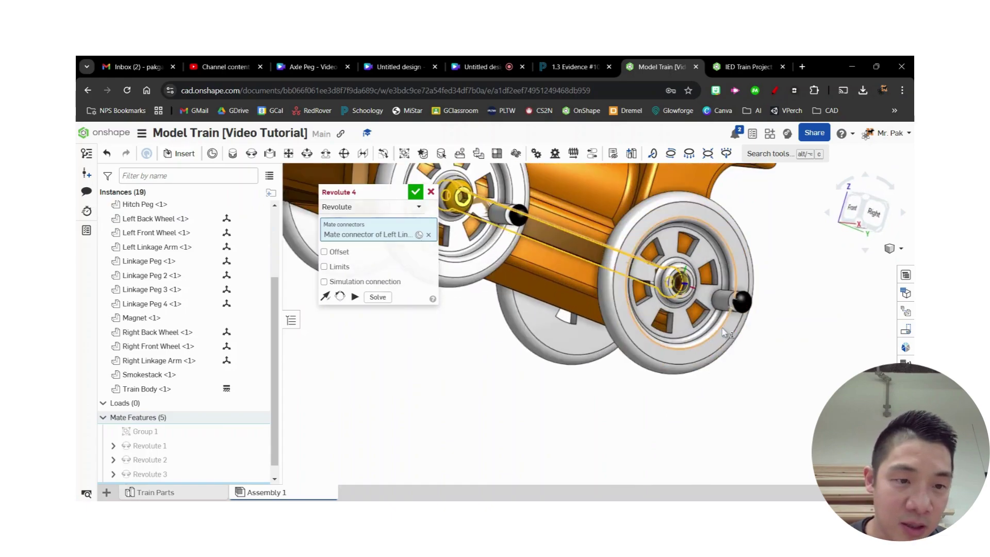
scroll(725, 333, up, 2)
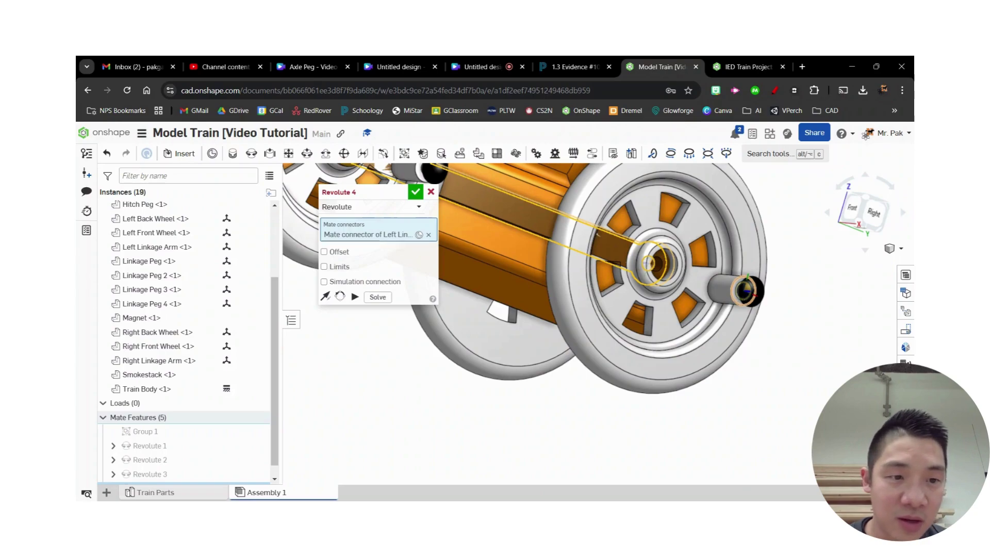
click(737, 294)
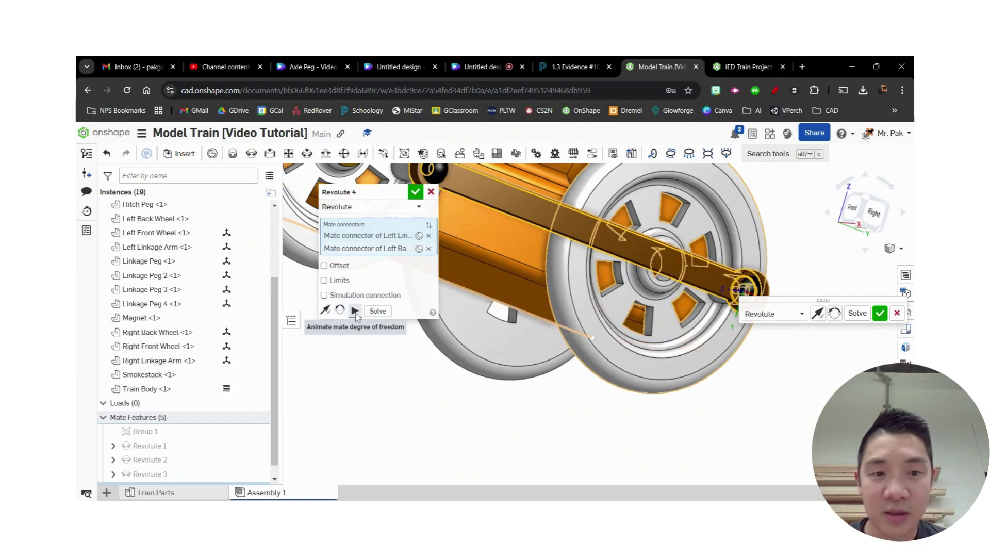
click(880, 313)
scroll(819, 345, down, 5)
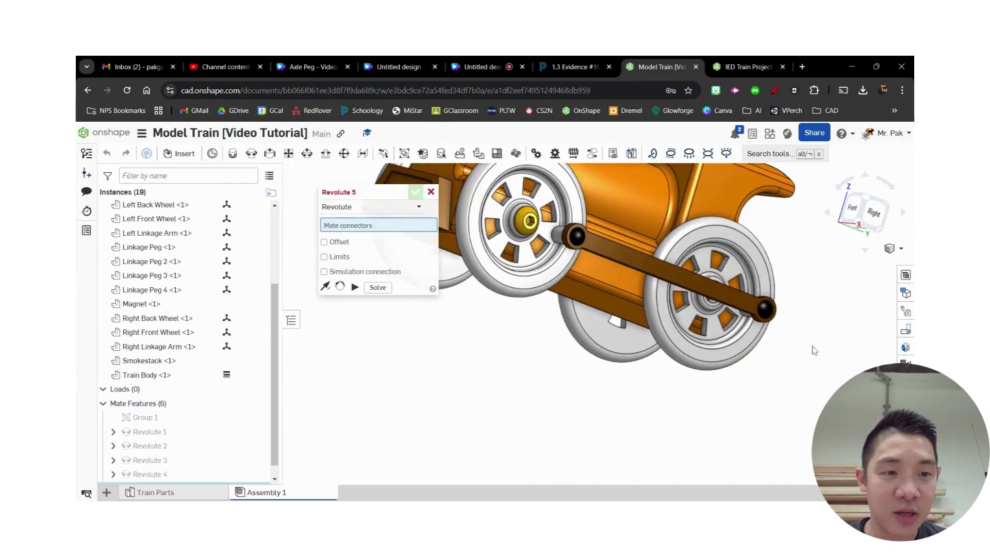
- Swing the Left Linkage Arm around to test its motion with both left wheels, and leave the empty Revolute mate
right_drag(794, 358, 815, 389)
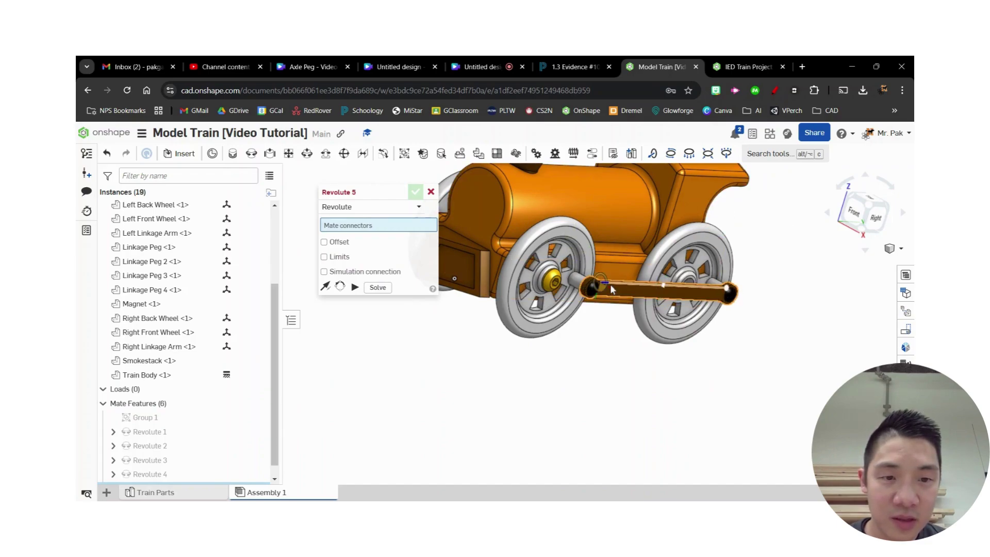
drag(610, 284, 619, 309)
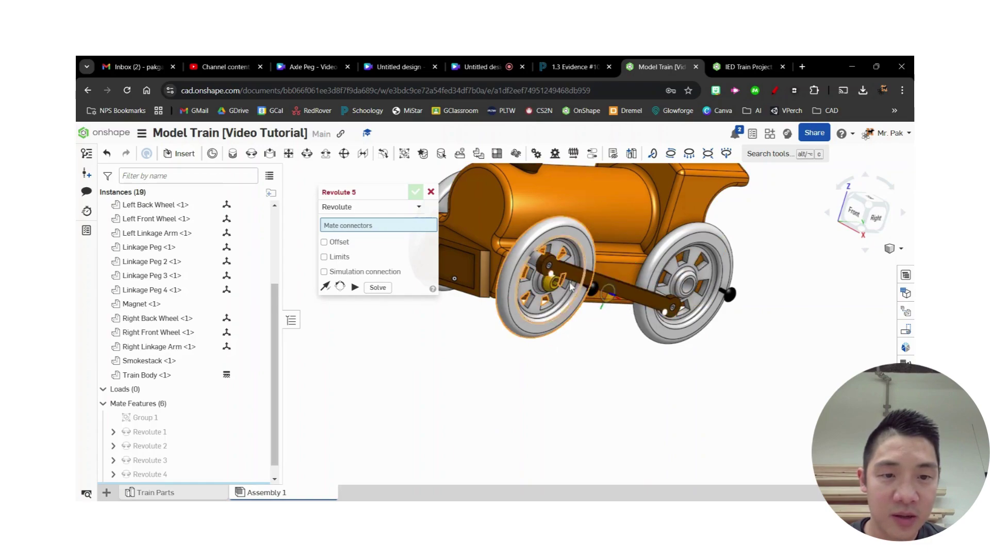
drag(547, 281, 617, 294)
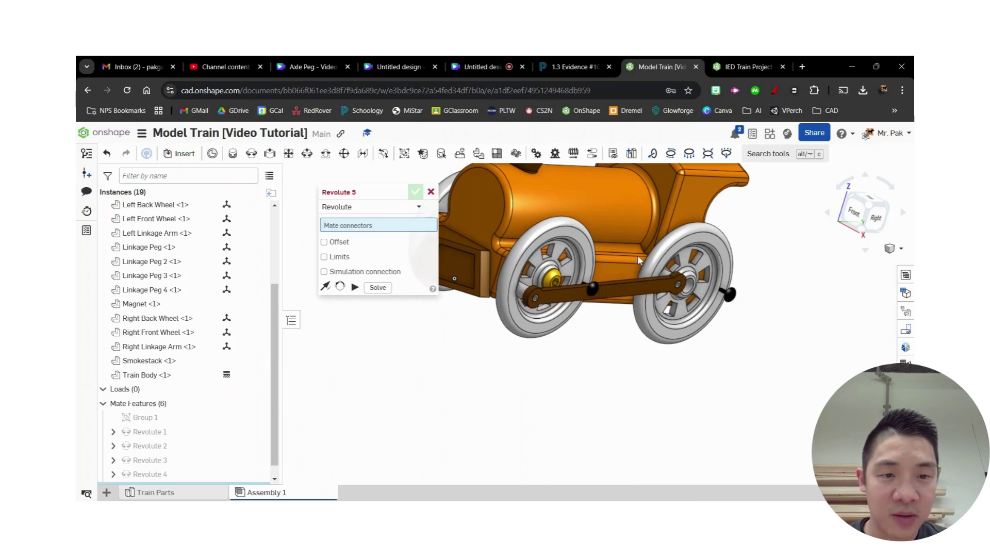
drag(691, 320, 609, 364)
right_drag(608, 364, 634, 385)
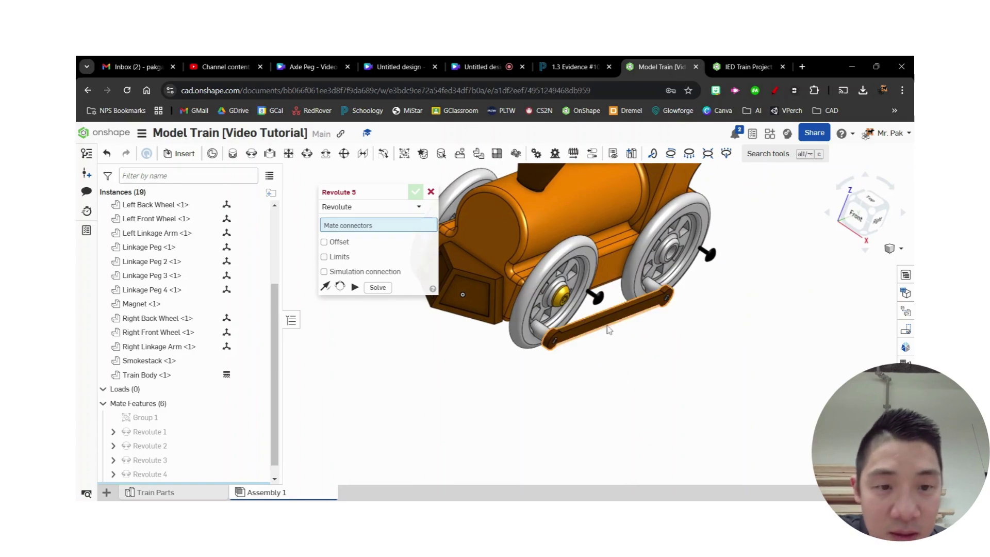
right_drag(642, 368, 648, 353)
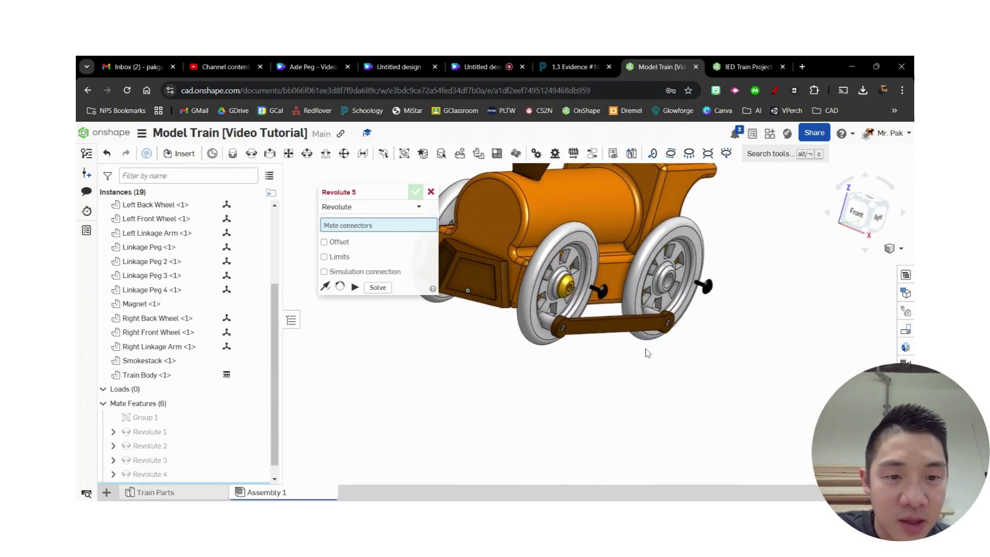
right_click(720, 340)
click(673, 368)
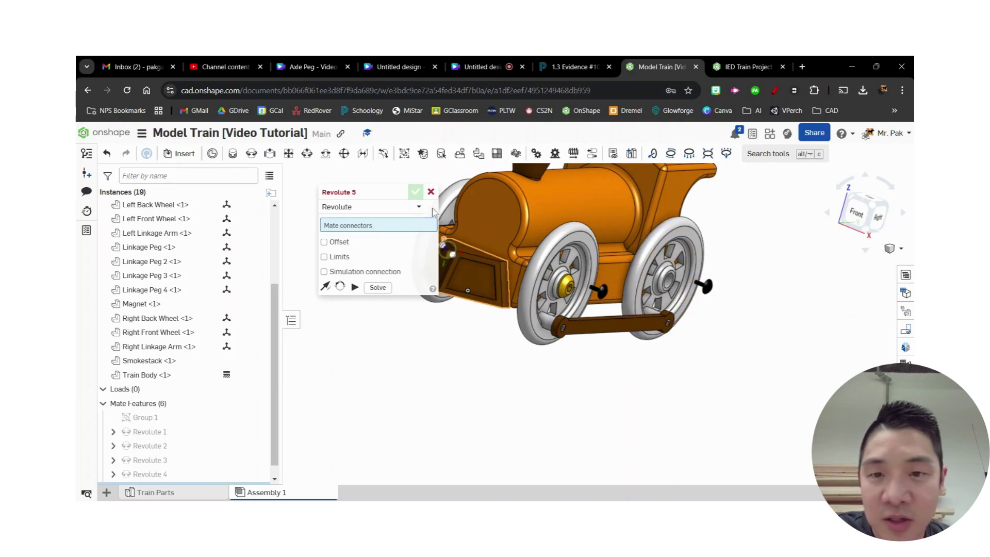
click(431, 192)
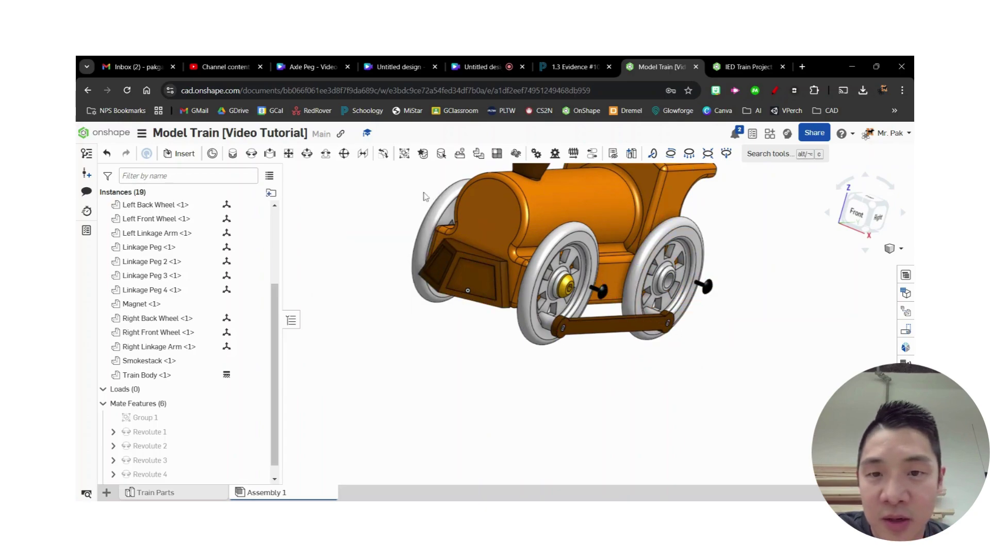
- Start a Fastened mate and pull the front linkage peg out of the Left Linkage Arm, placing it clear of the train
click(232, 154)
scroll(611, 354, up, 4)
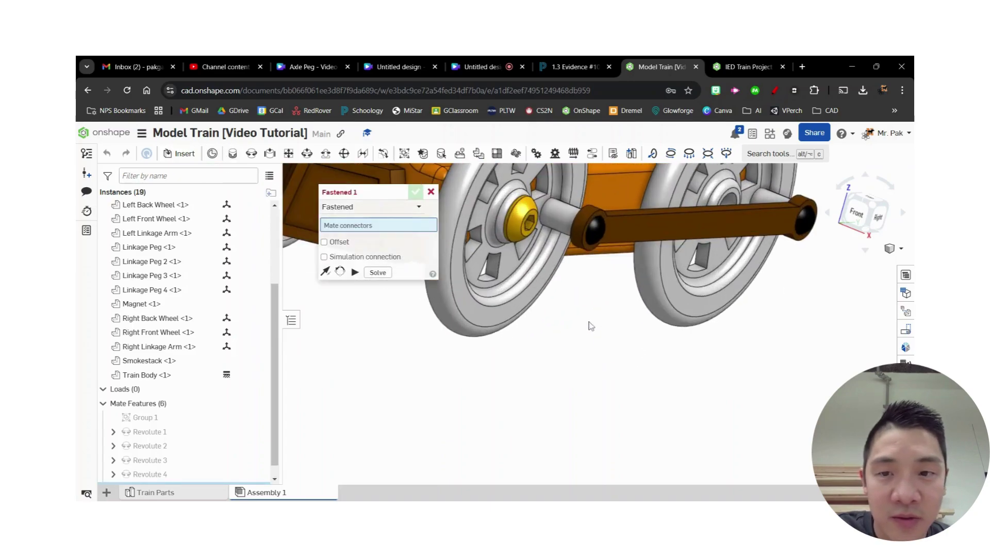
right_drag(591, 326, 598, 331)
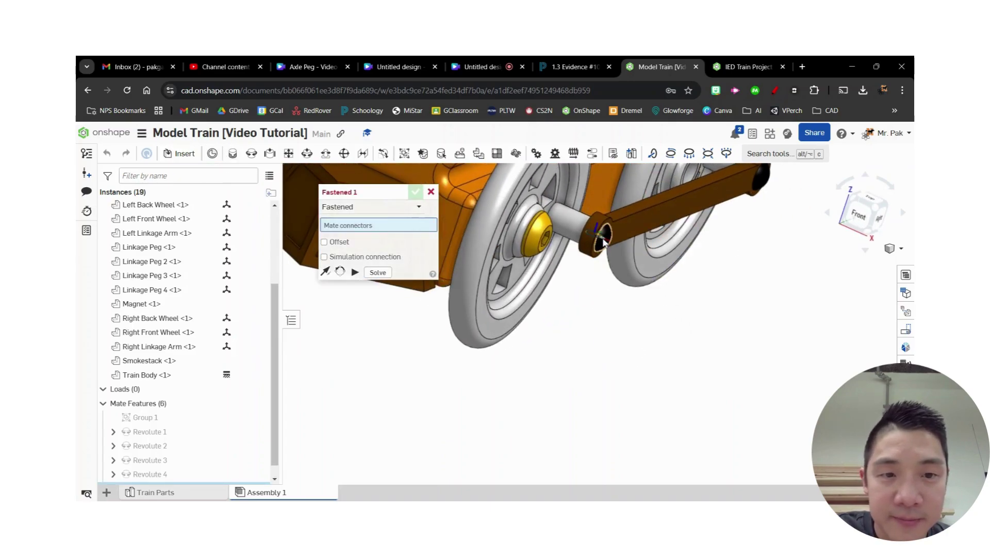
drag(605, 242, 743, 305)
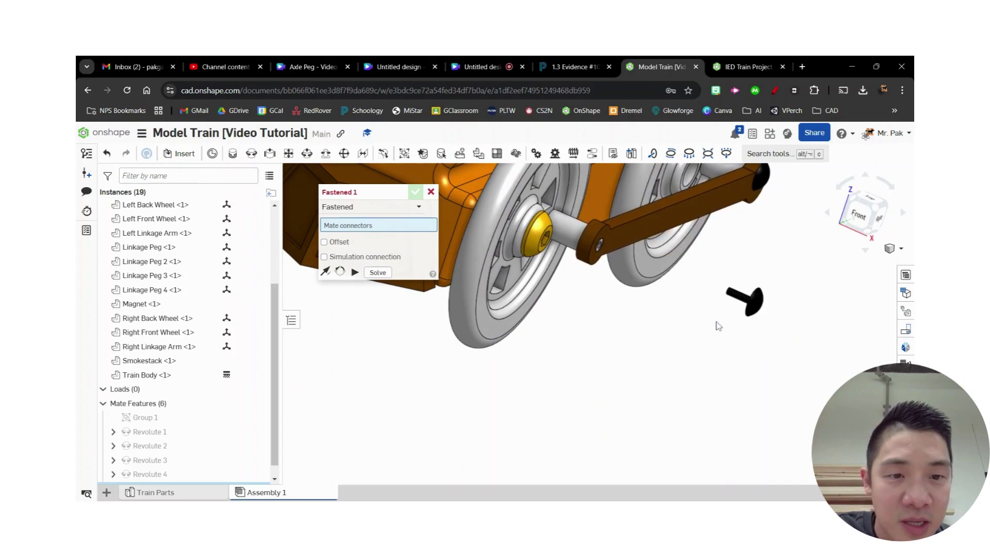
- Fasten the front linkage peg, at the shaft's base under its head, to the outer end of the Left Front Wheel's crank post
right_drag(712, 360, 711, 300)
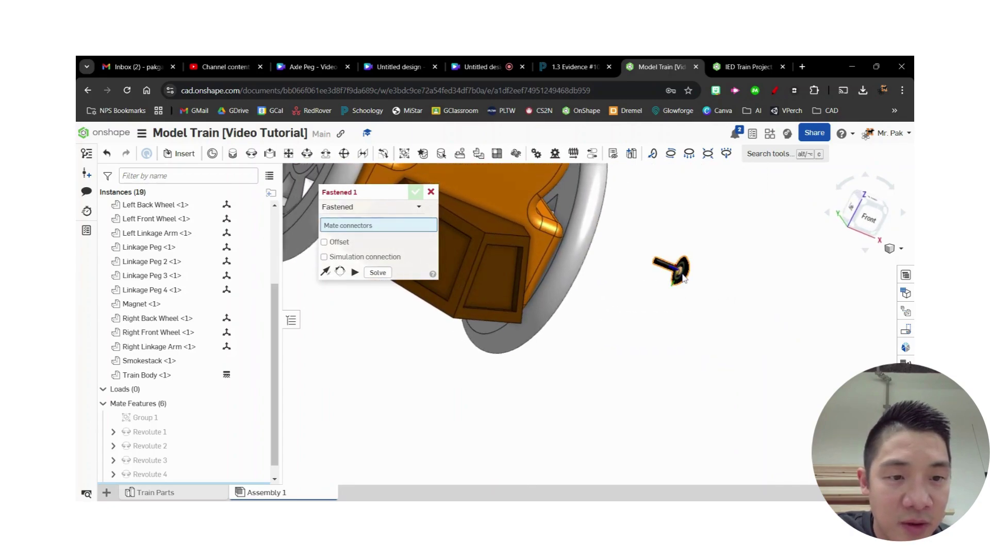
scroll(684, 277, up, 5)
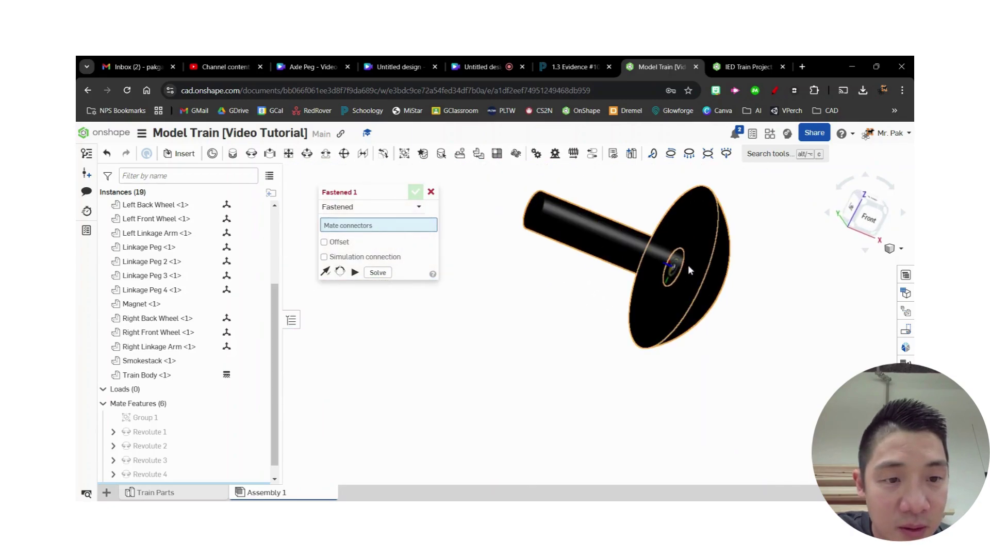
click(689, 267)
right_drag(780, 293, 671, 284)
scroll(670, 281, down, 4)
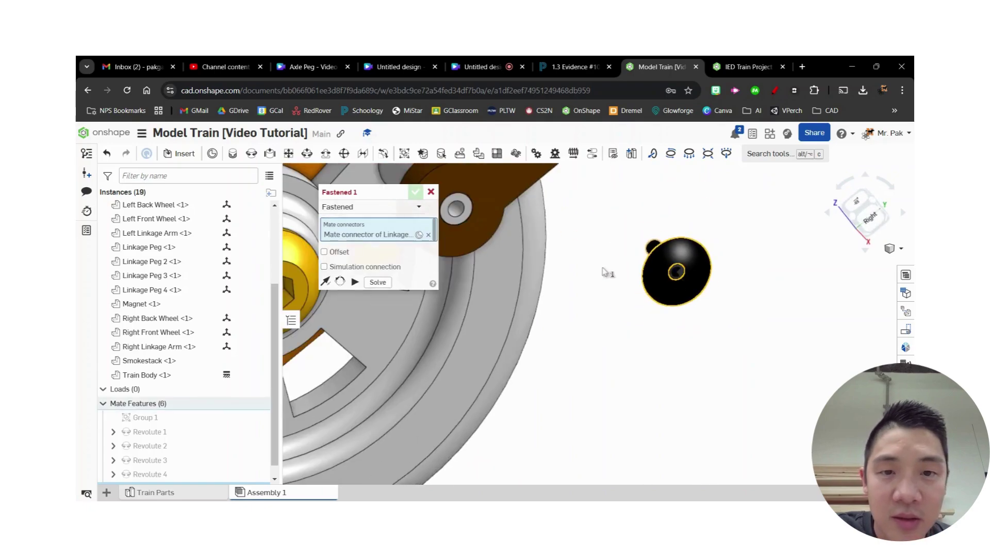
middle_drag(626, 276, 689, 261)
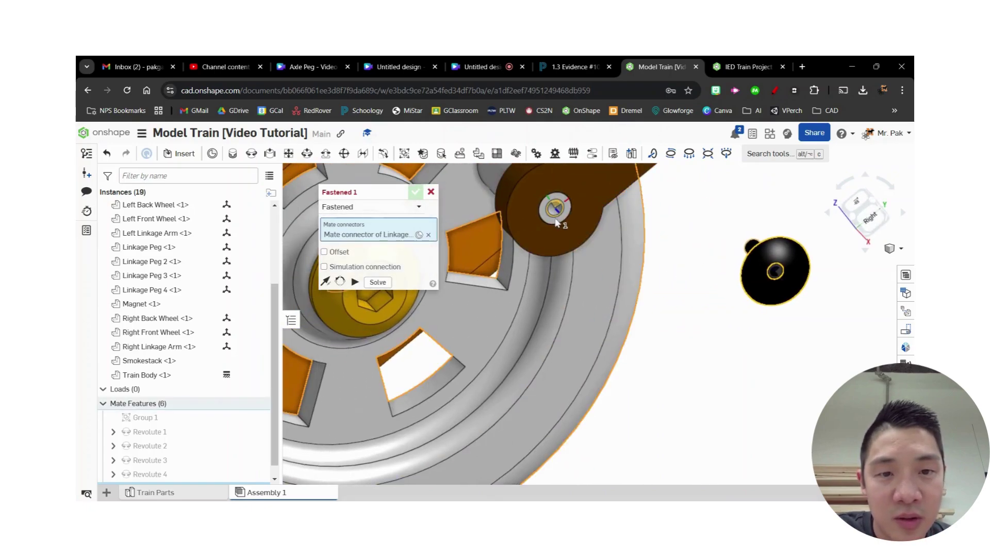
scroll(557, 225, up, 3)
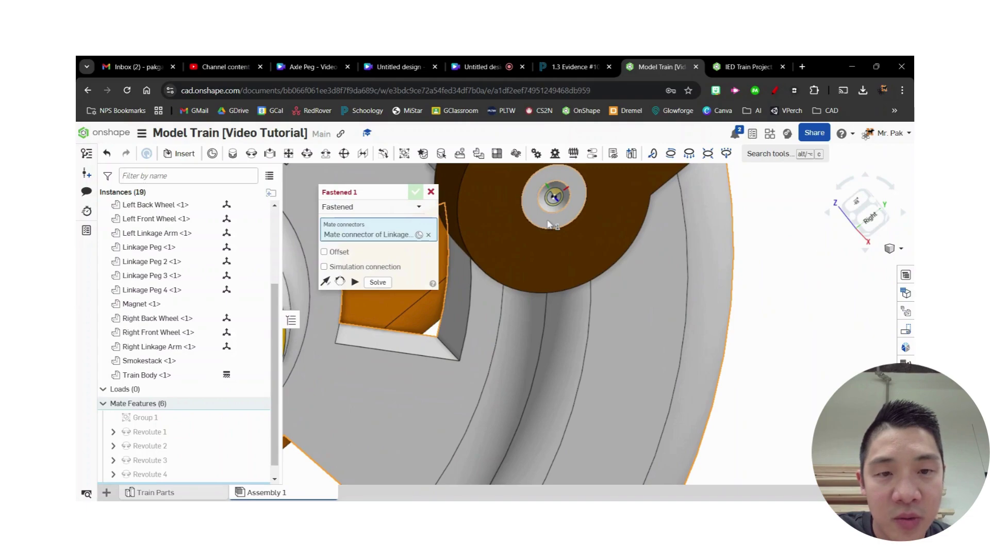
click(549, 224)
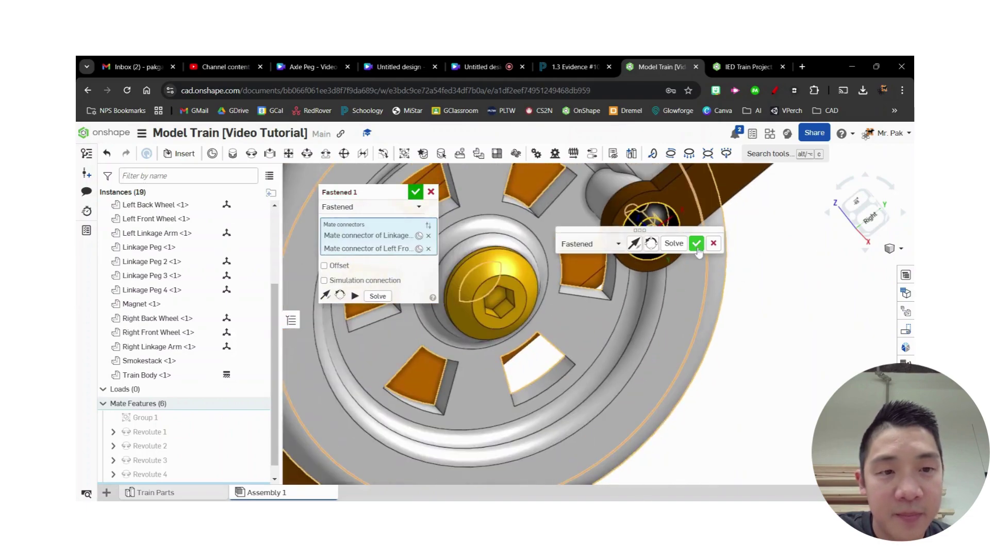
click(695, 244)
- Pull the rear linkage peg out of the Left Linkage Arm and place it clear of the Left Back Wheel
scroll(796, 328, down, 5)
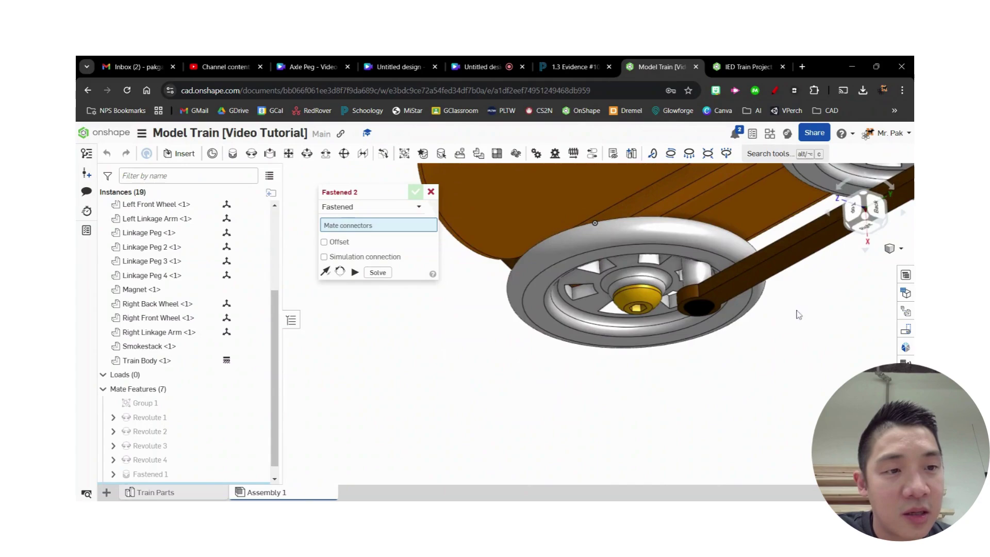
scroll(848, 282, up, 2)
middle_drag(848, 283, 533, 378)
scroll(644, 264, up, 1)
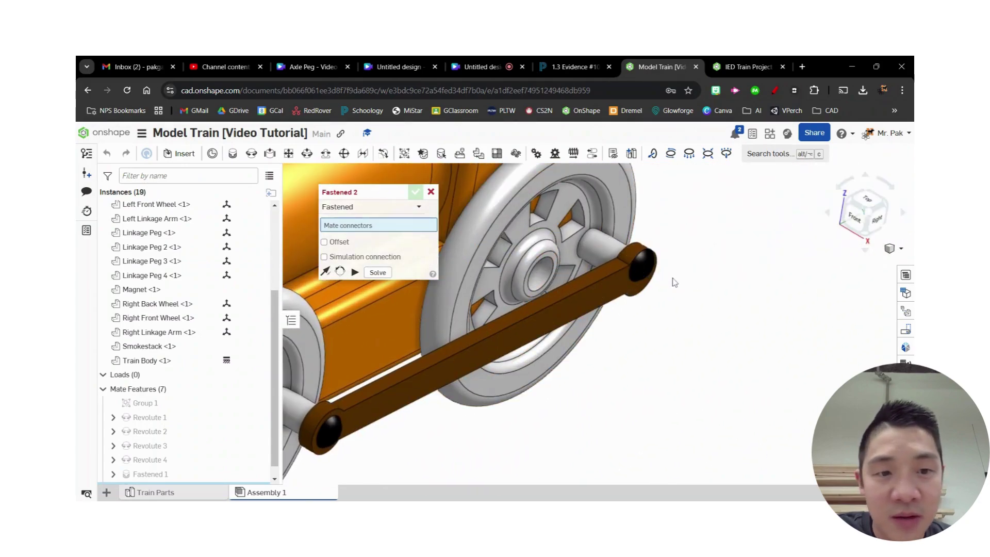
drag(726, 267, 771, 266)
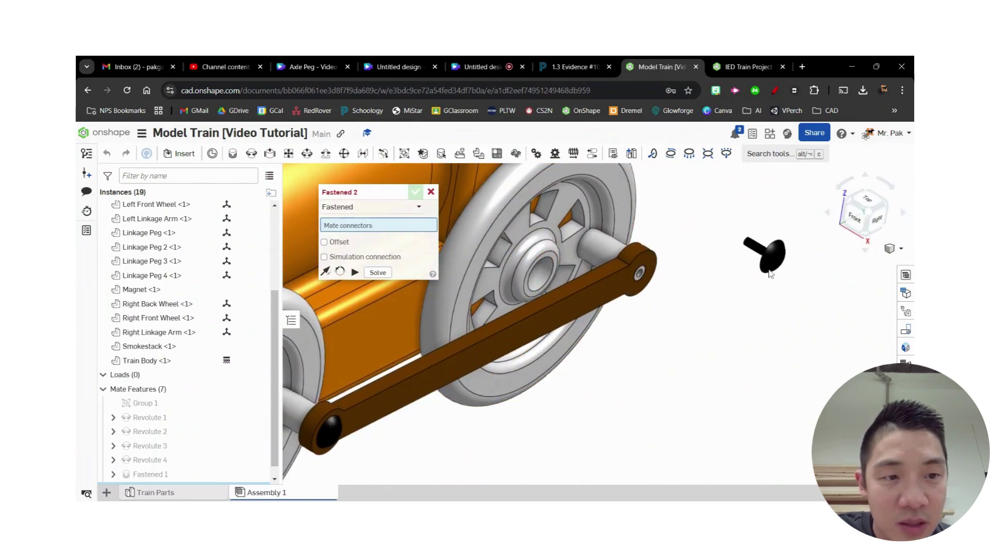
- Fasten the rear linkage peg, at the shaft's base under its head, to the outer end of the Left Back Wheel's crank post
right_drag(679, 357, 682, 276)
scroll(624, 281, up, 3)
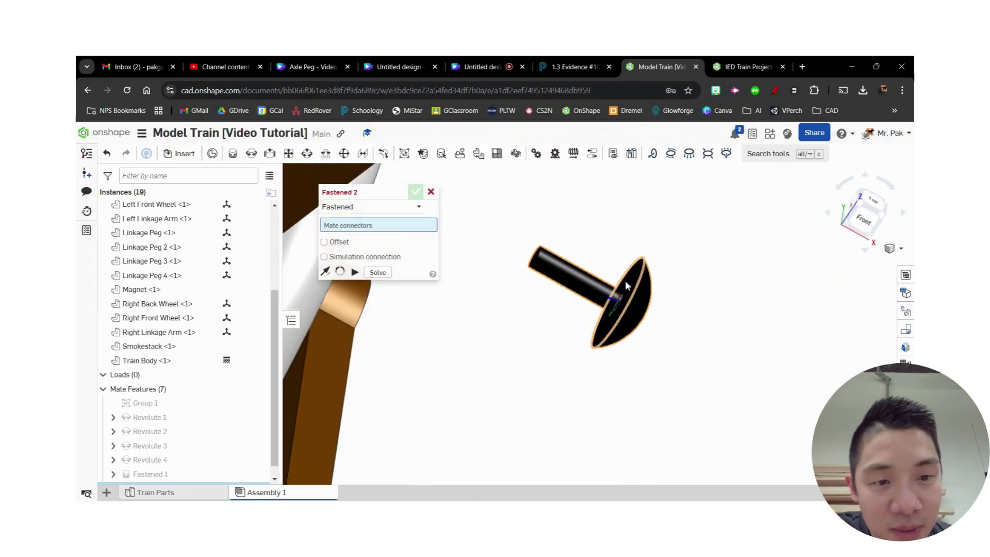
click(619, 302)
right_drag(714, 346, 692, 340)
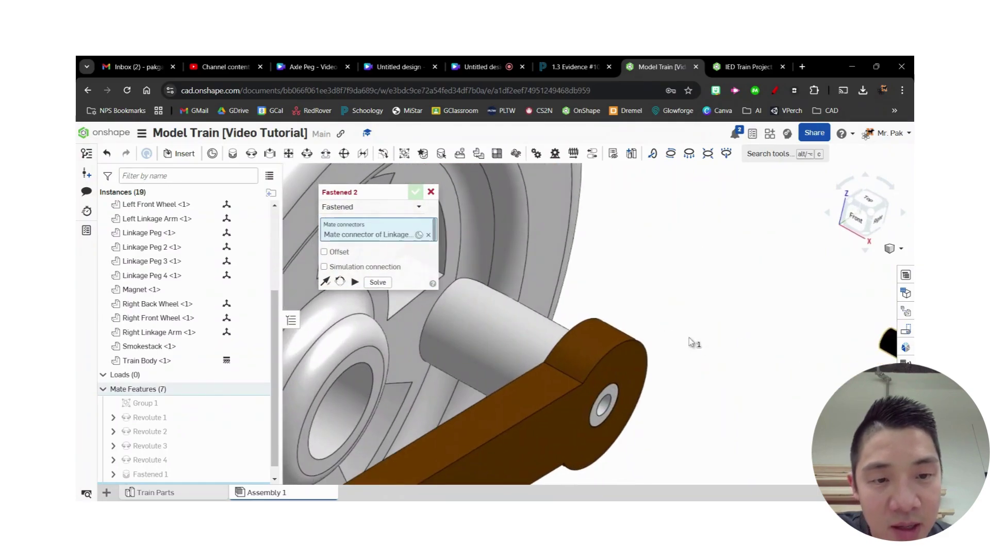
click(613, 407)
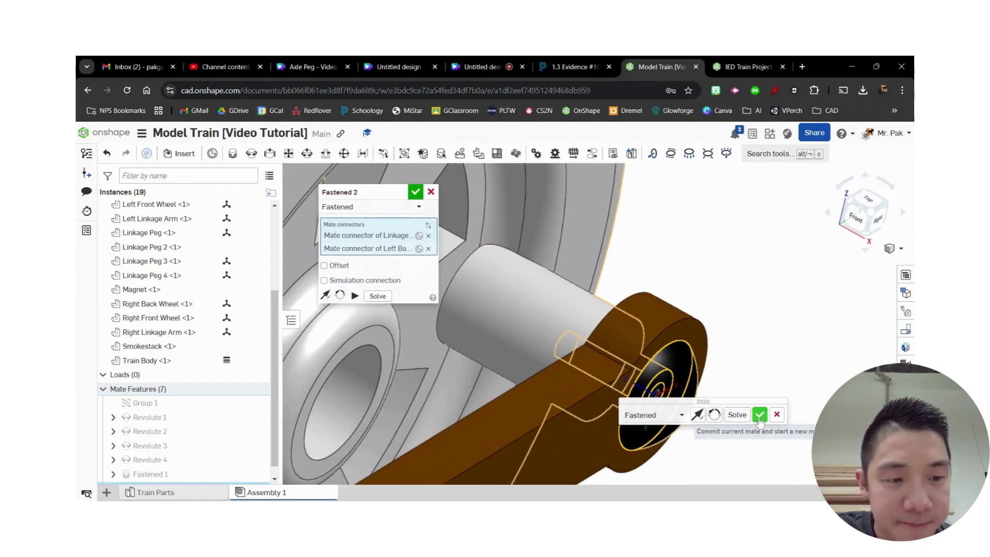
click(759, 414)
- Leave the empty Fastened mate and swing the Left Linkage Arm to check its motion with the pegs and left wheels
scroll(715, 304, down, 6)
middle_drag(736, 376, 730, 355)
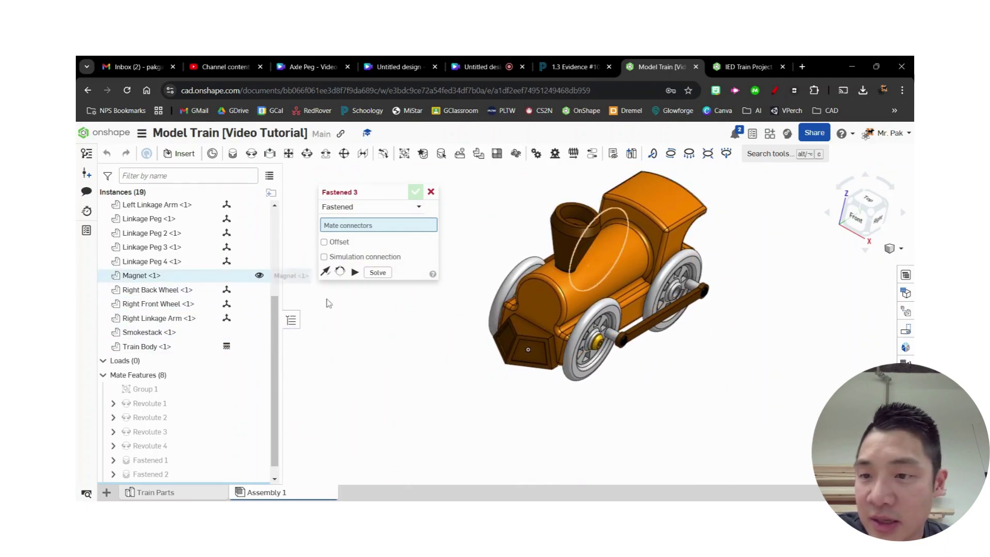
right_drag(705, 355, 646, 345)
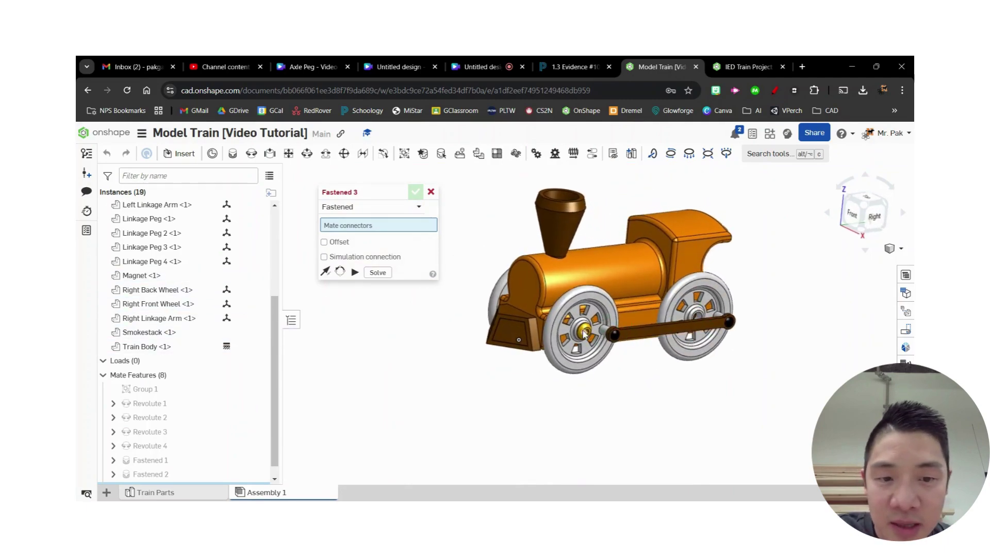
scroll(189, 305, up, 4)
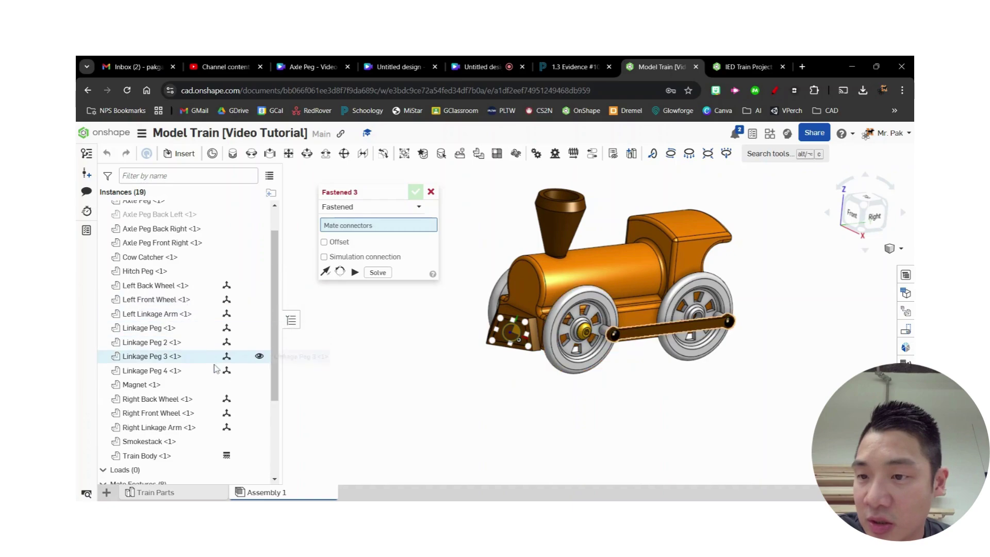
scroll(258, 289, up, 2)
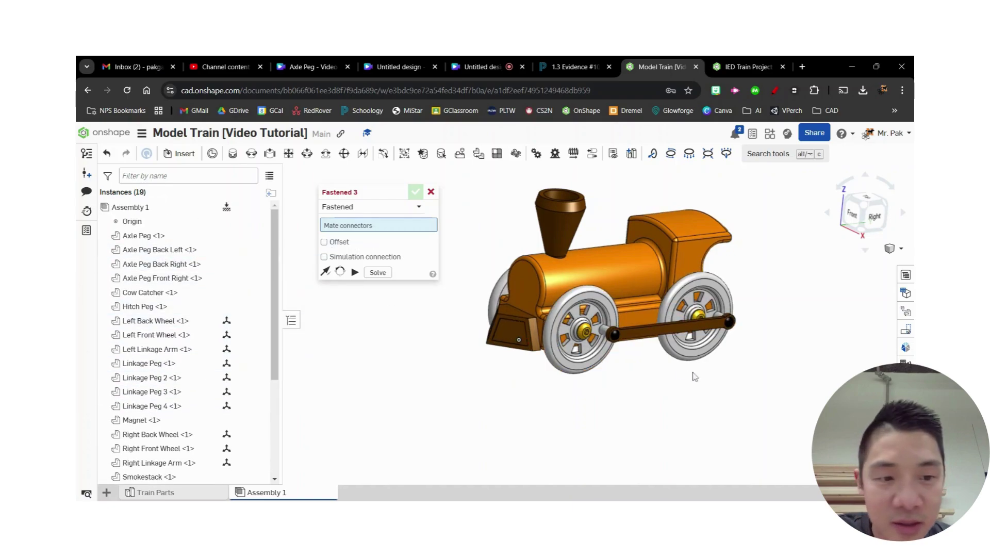
click(431, 192)
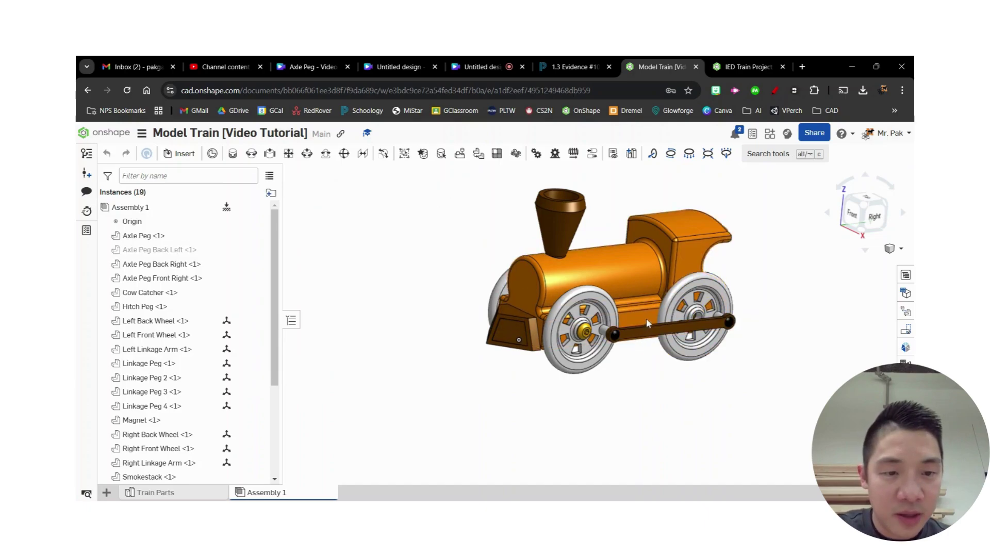
drag(666, 327, 674, 296)
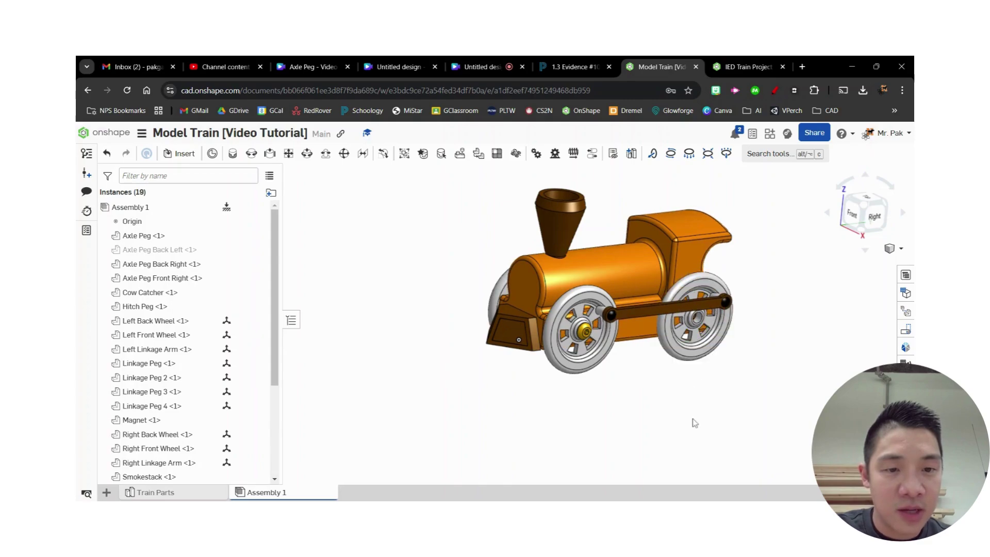
mouse_move(692, 419)
right_down()
mouse_move(705, 417)
mouse_move(705, 430)
right_up()
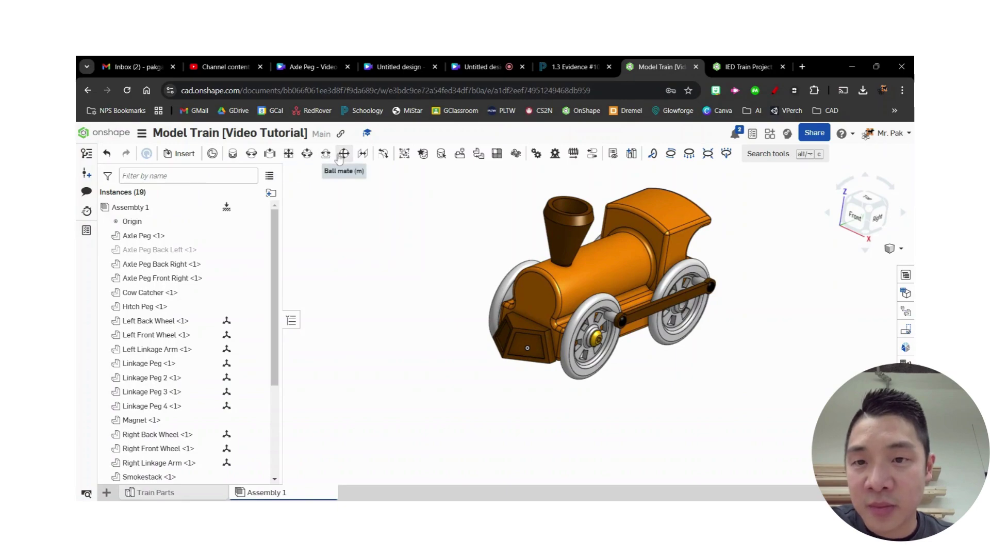
- Add a Parallel mate between the top of the Left Linkage Arm and the underside of the Train Body
click(364, 154)
scroll(686, 319, up, 5)
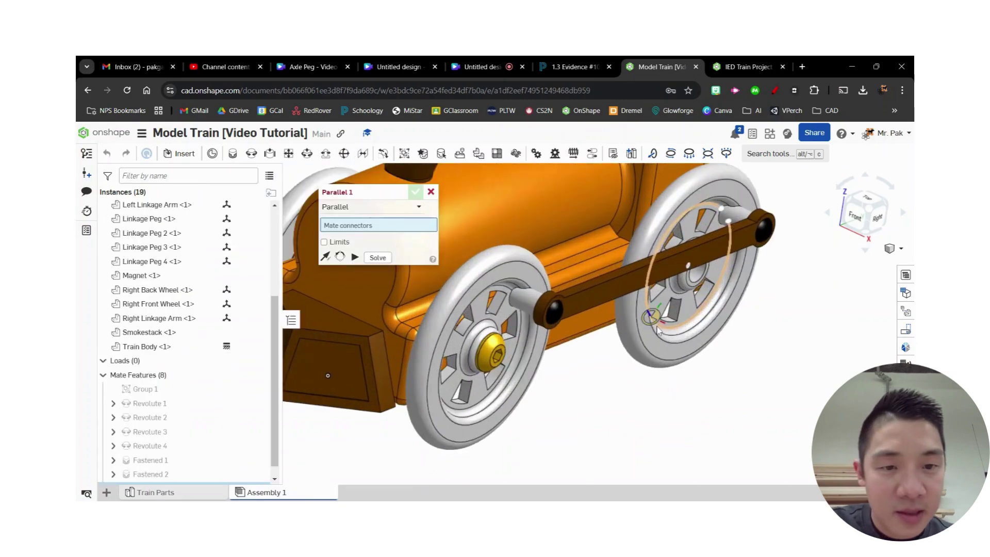
scroll(591, 284, up, 5)
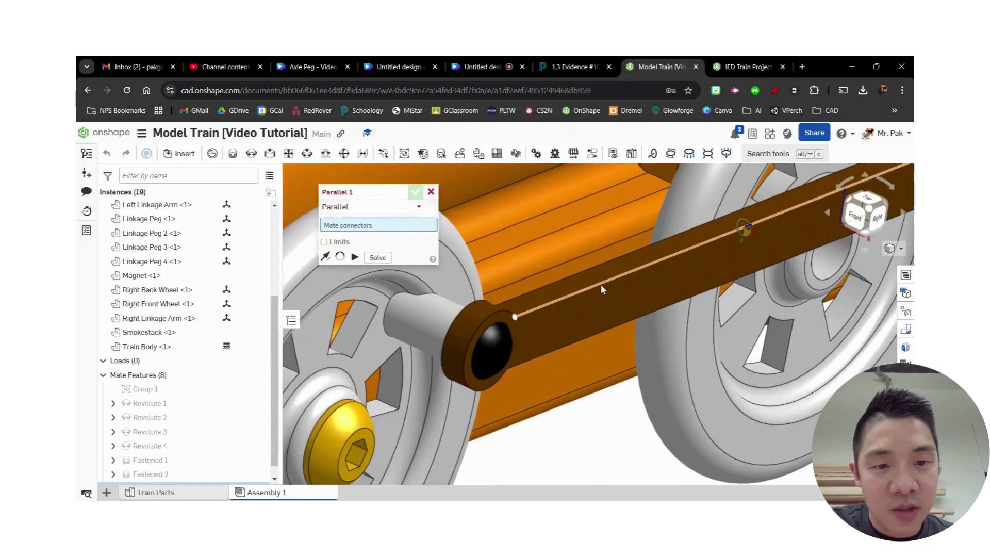
click(599, 276)
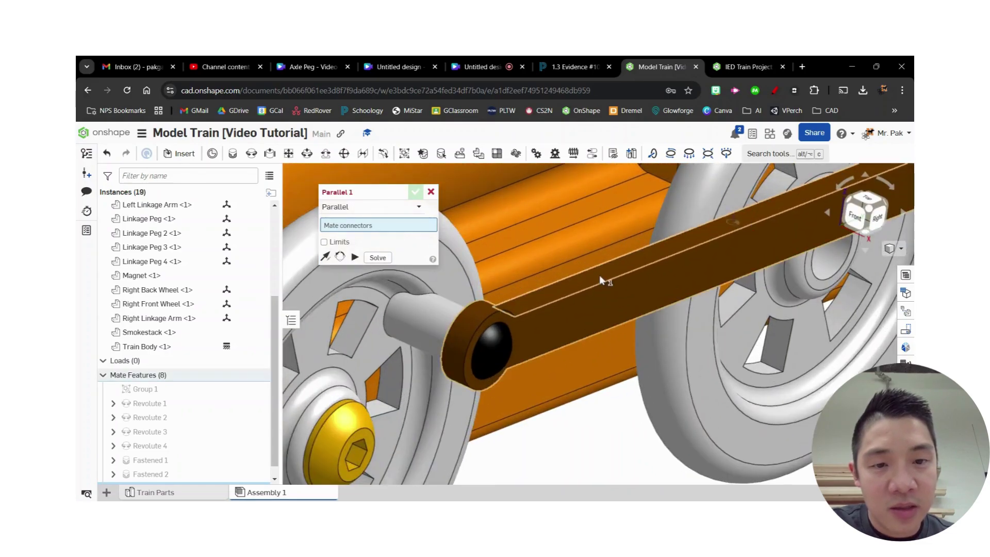
scroll(601, 279, down, 8)
right_drag(626, 398, 645, 354)
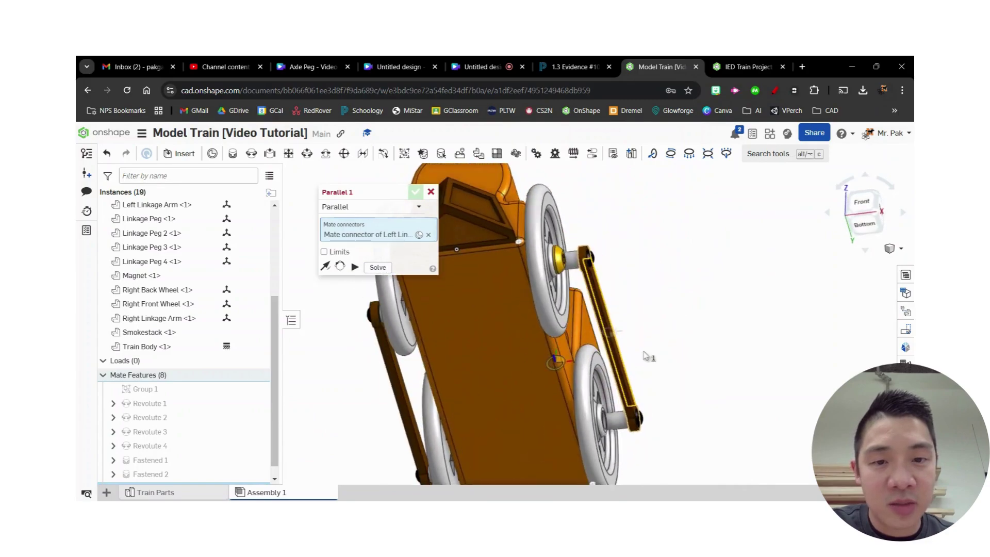
click(556, 348)
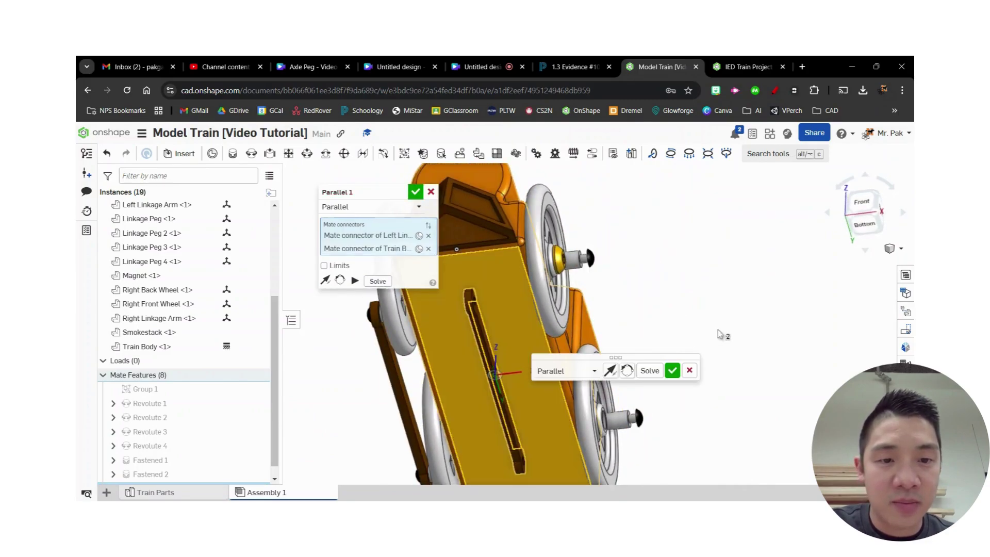
click(676, 375)
- Leave the empty Parallel mate and swing the Left Linkage Arm to check its motion with the left wheels
scroll(734, 325, down, 4)
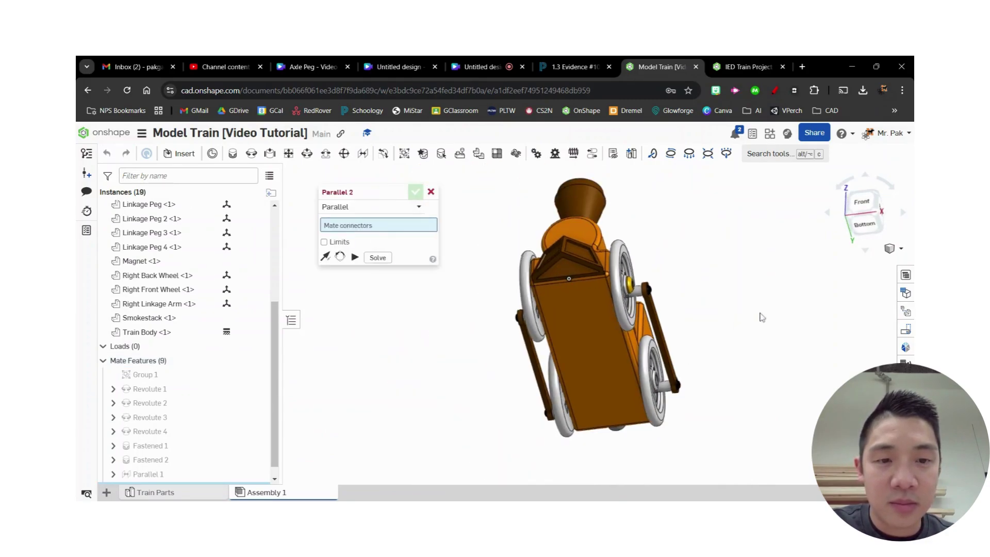
middle_drag(771, 311, 743, 313)
click(875, 197)
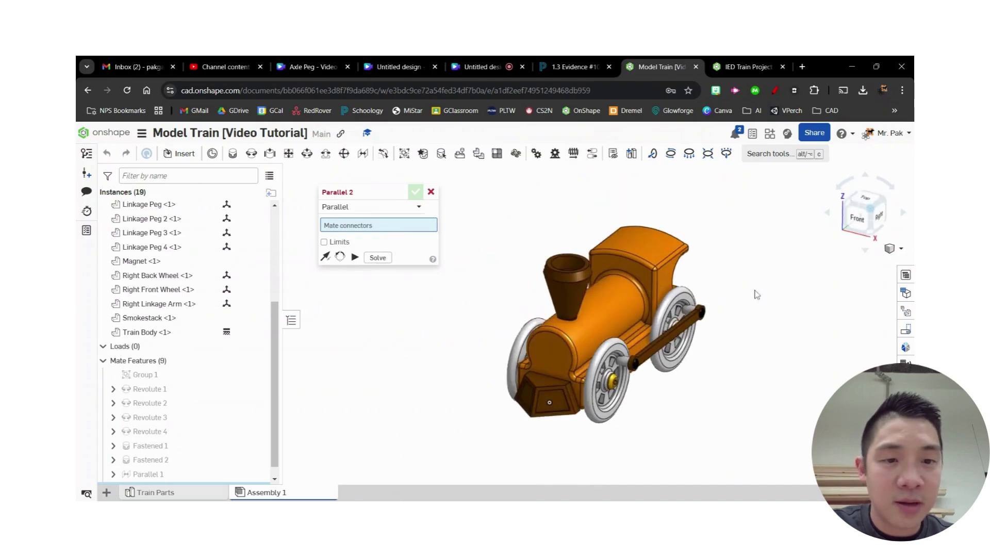
click(429, 193)
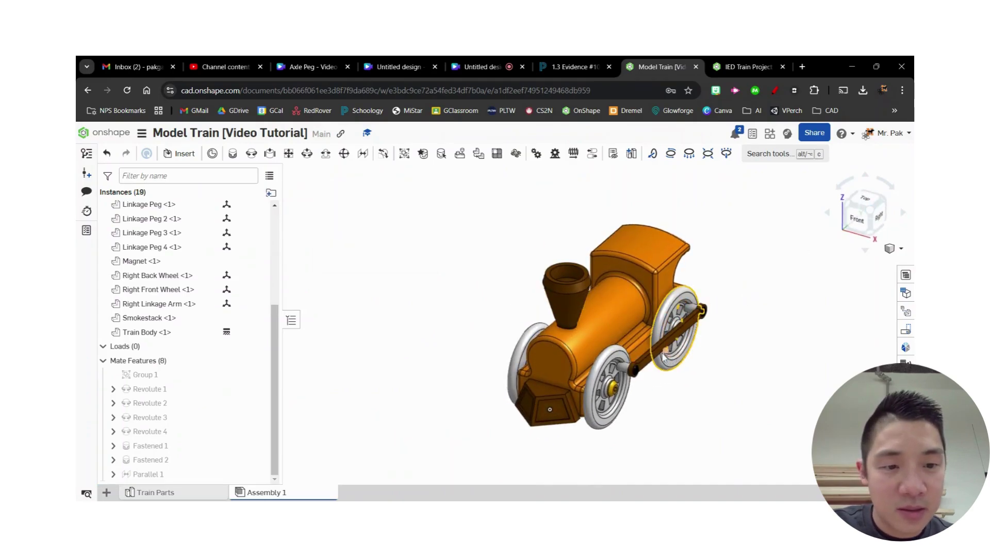
drag(636, 341, 565, 400)
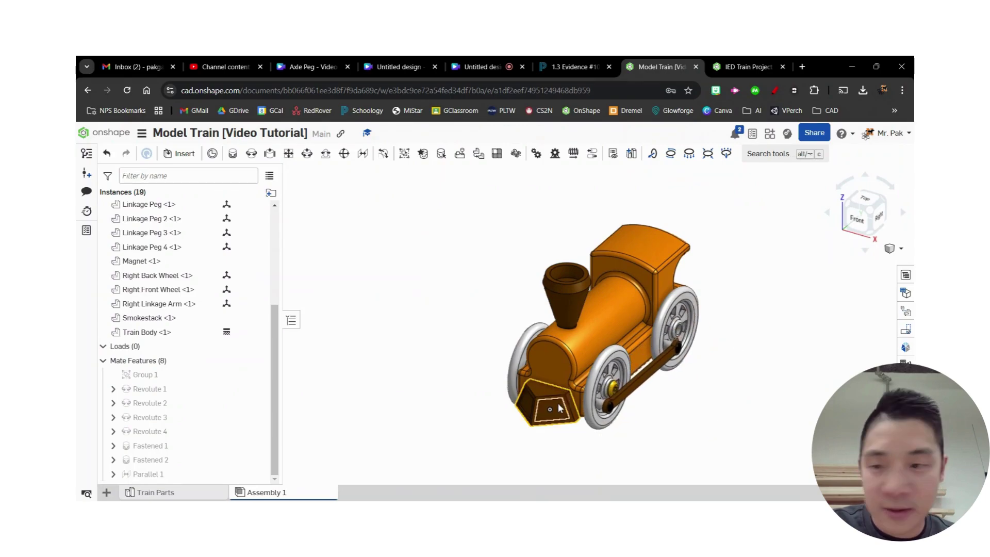
right_drag(694, 371, 714, 338)
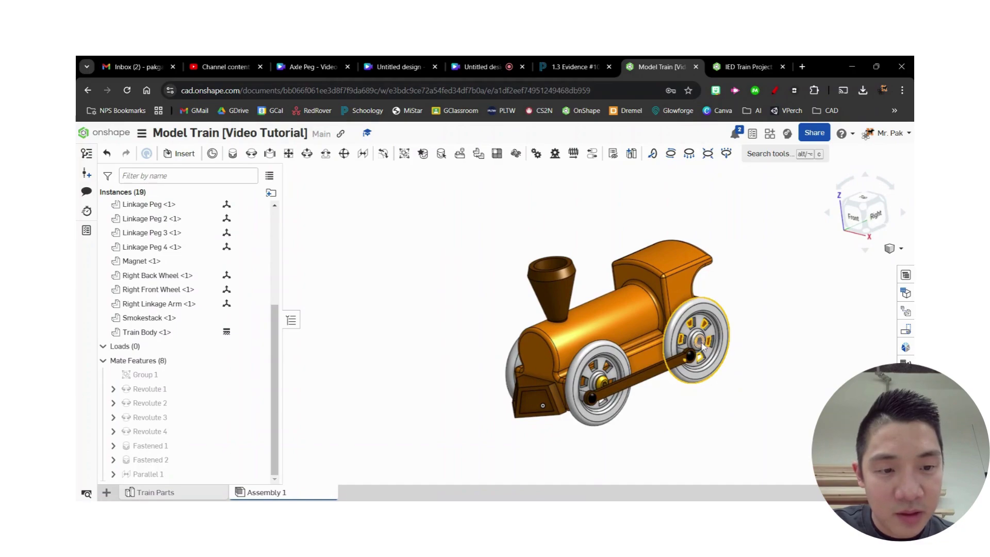
- Show the hidden Axle Peg Back Left again and swing the Left Linkage Arm around once more
scroll(246, 324, up, 3)
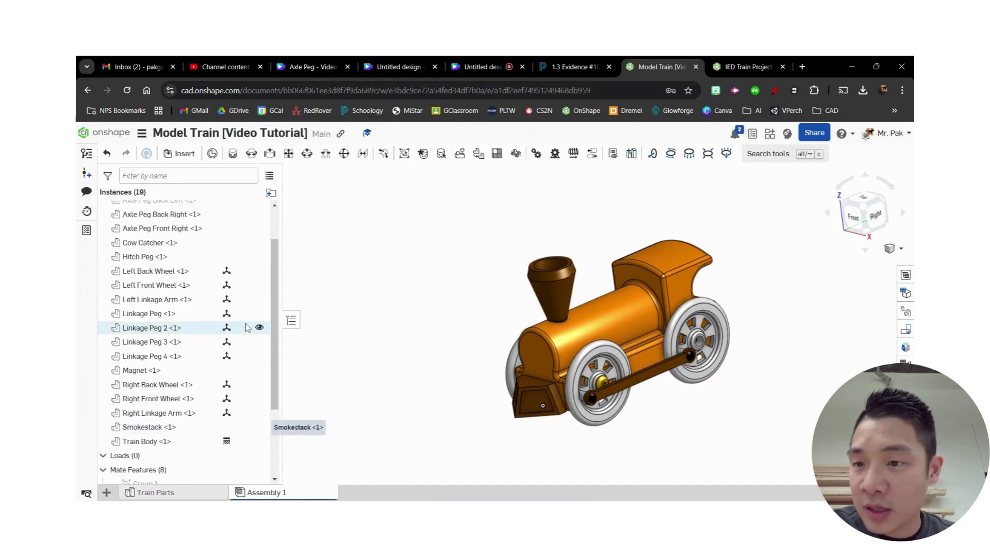
scroll(245, 325, up, 2)
click(259, 249)
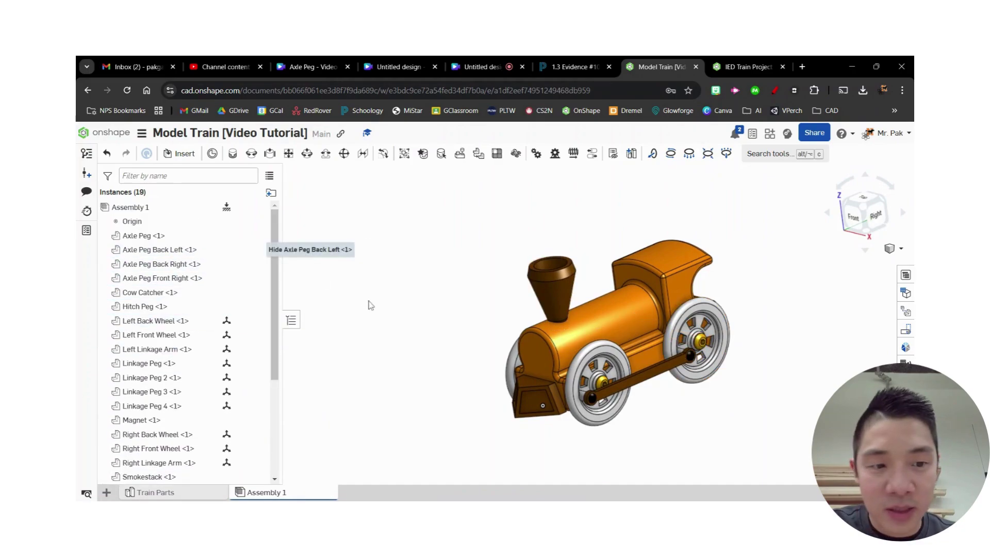
scroll(654, 413, down, 2)
right_drag(654, 413, 604, 376)
scroll(697, 424, up, 3)
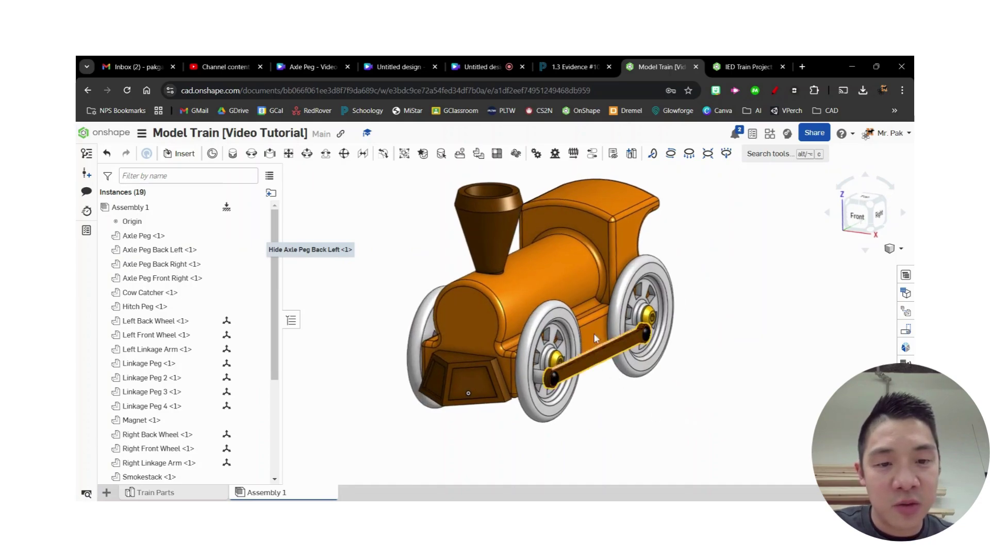
drag(593, 333, 588, 412)
- Pull the Right Front Wheel and the Right Back Wheel off the Train Body and place them clear of it
right_drag(588, 412, 748, 399)
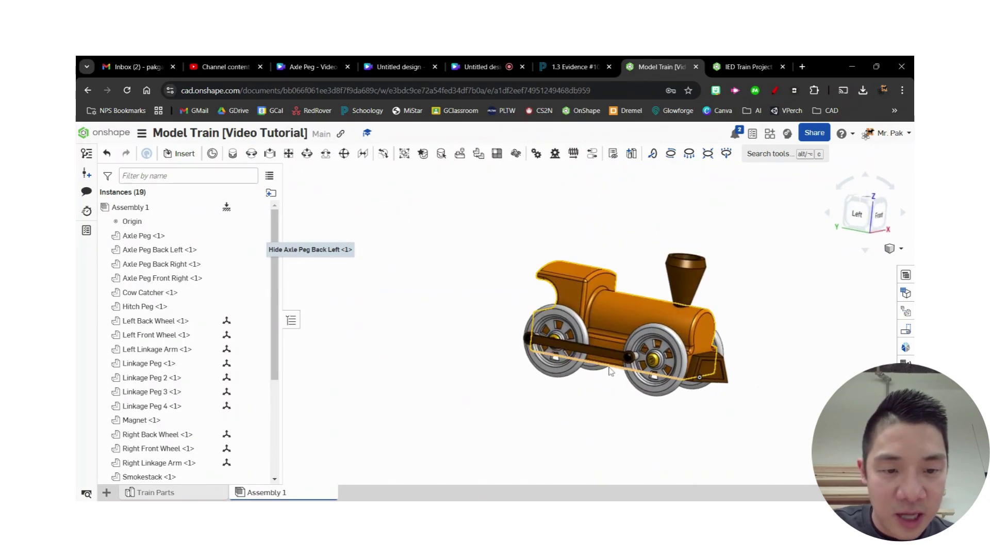
drag(646, 379, 522, 427)
drag(550, 373, 415, 376)
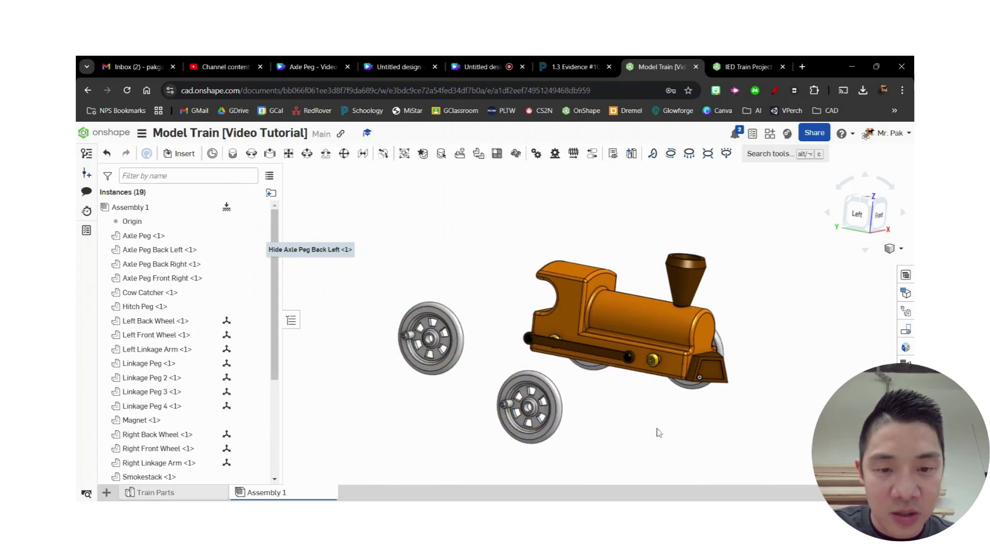
- Join the centre of the Right Front Wheel's inner face to the Train Body's front axle hole with a Revolute mate, hiding both right axle pegs
key(shift+1)
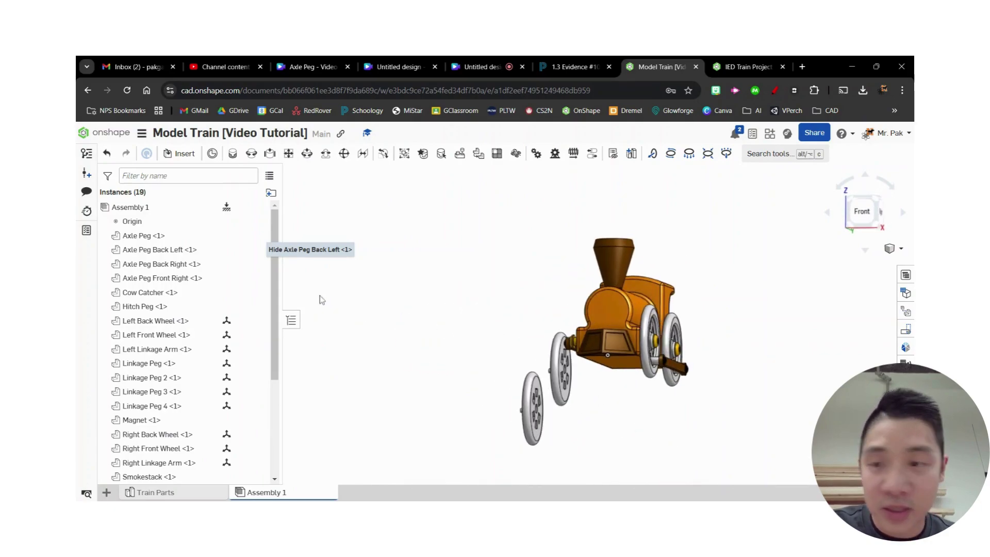
scroll(551, 436, up, 3)
scroll(593, 449, up, 3)
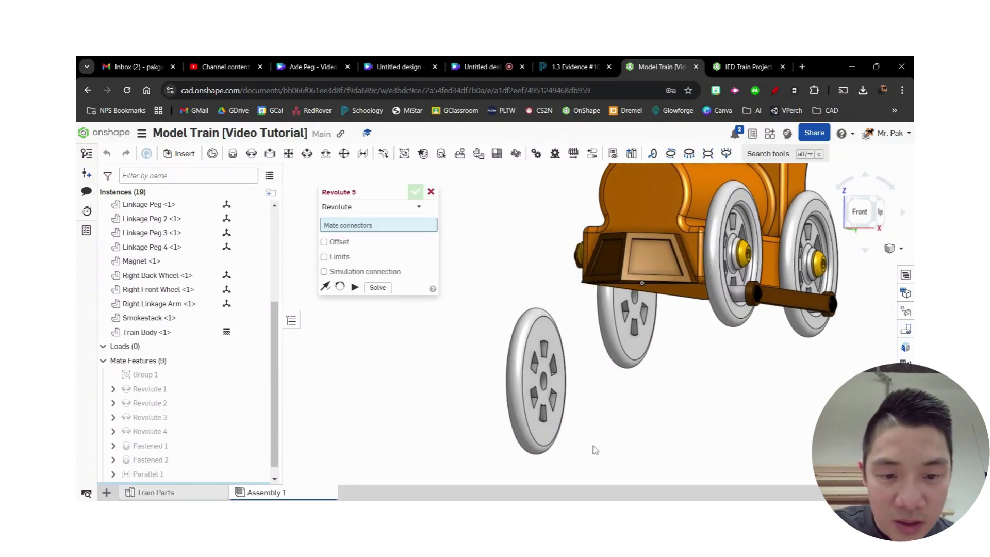
click(547, 438)
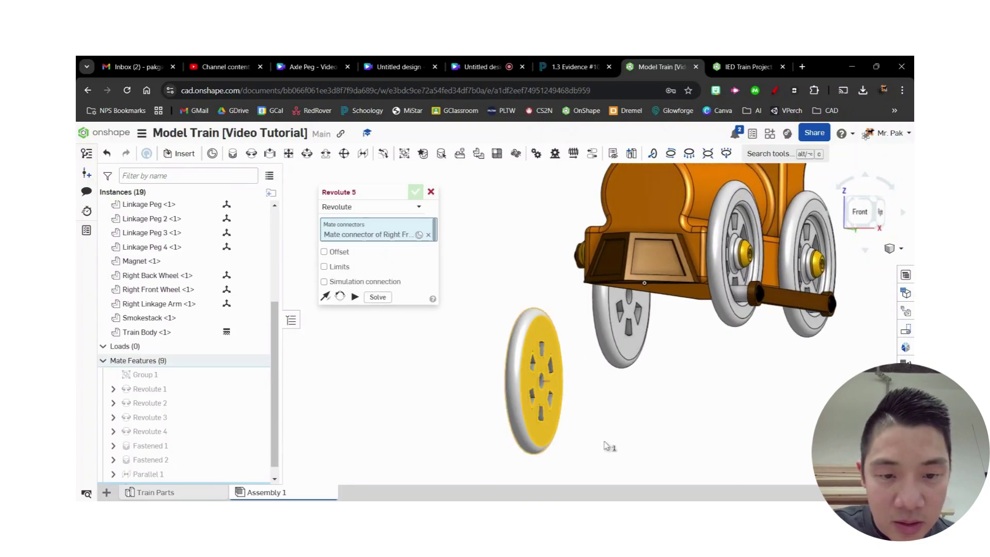
right_drag(611, 445, 694, 415)
scroll(789, 225, up, 3)
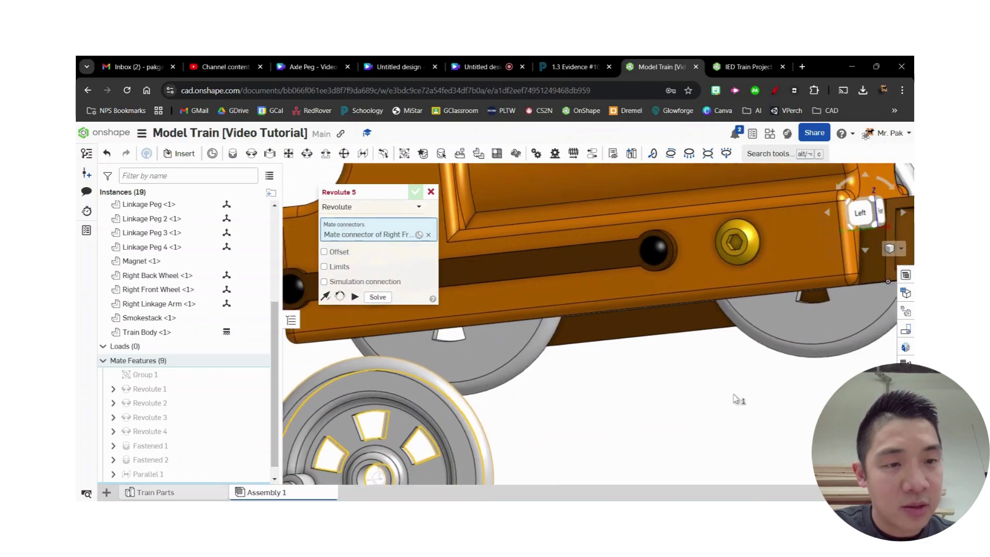
scroll(258, 309, up, 4)
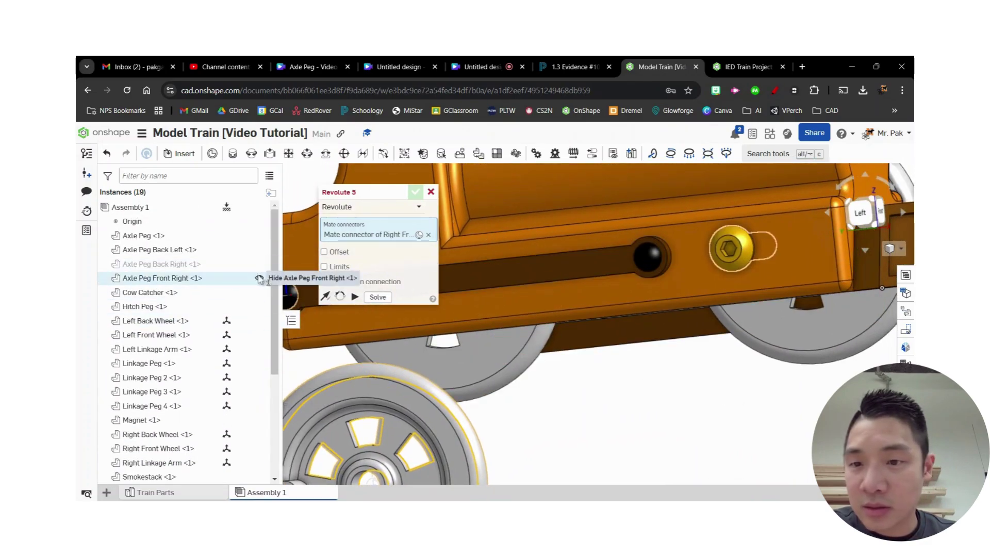
click(260, 278)
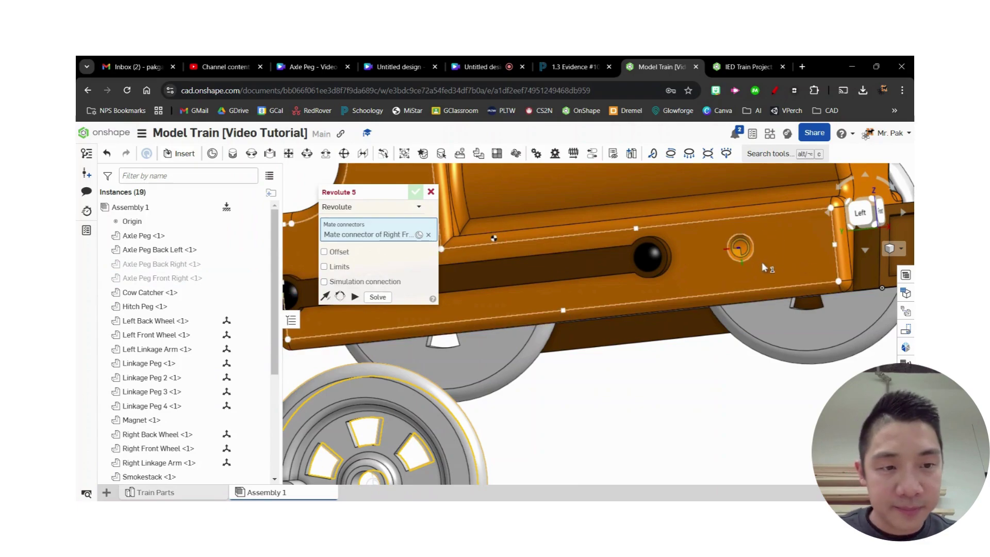
click(742, 247)
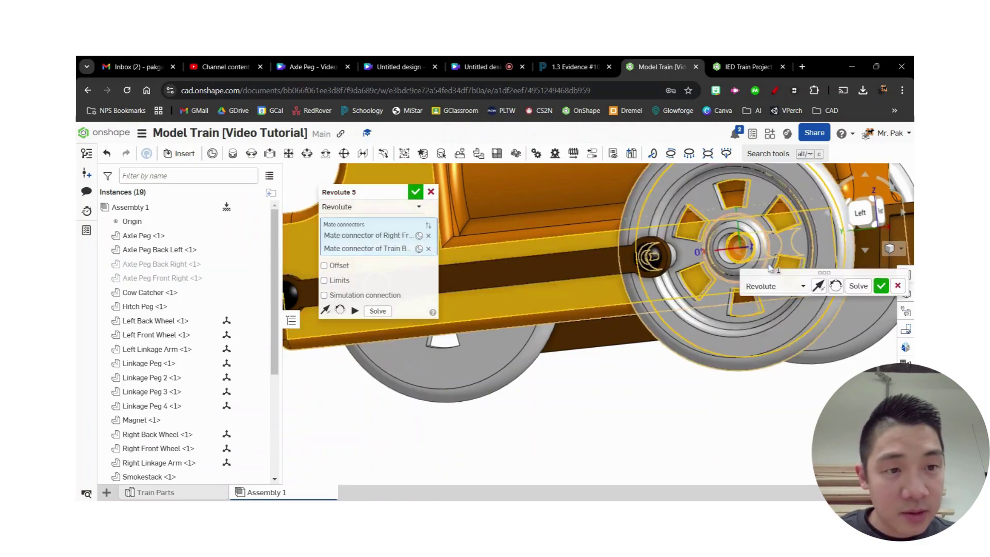
click(882, 286)
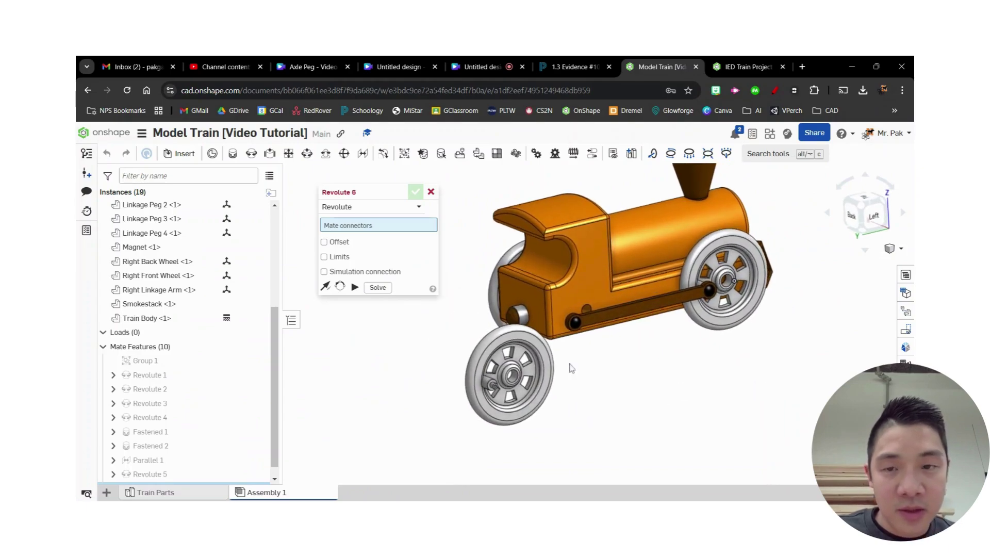
- Join the Train Body's rear right axle hole to the centre of the Right Back Wheel's inner face with a Revolute mate
scroll(576, 304, up, 5)
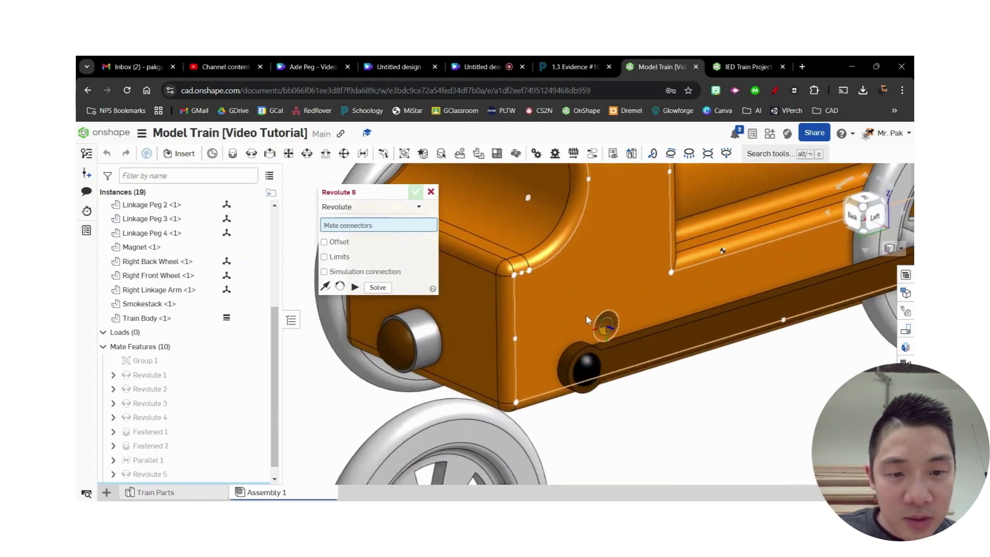
click(608, 327)
scroll(650, 378, down, 4)
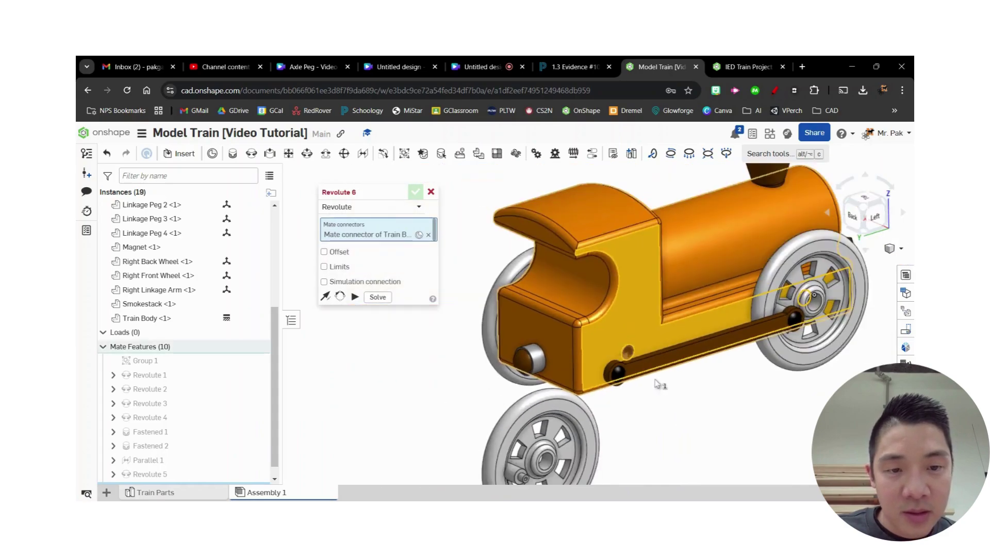
right_drag(655, 381, 708, 411)
middle_drag(764, 388, 547, 380)
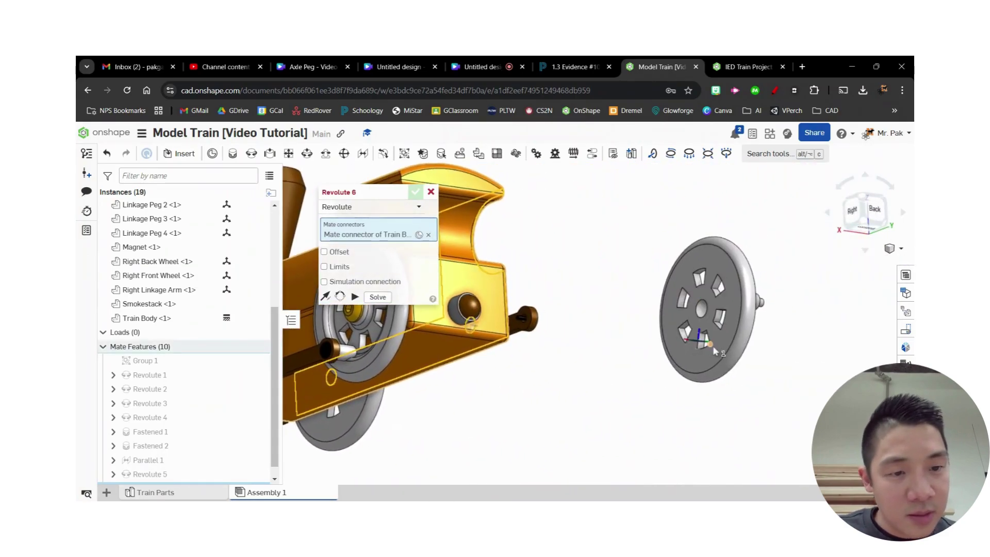
click(704, 314)
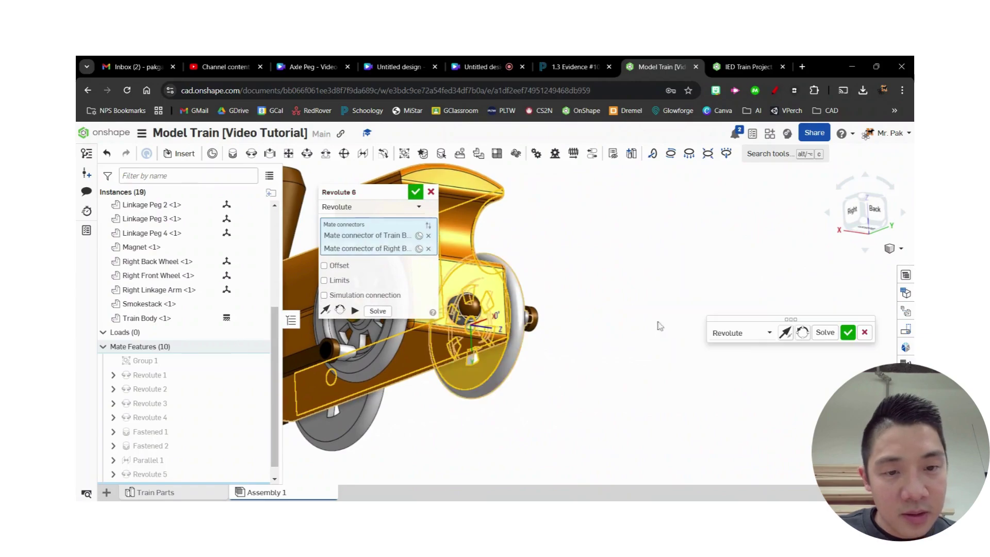
right_drag(668, 332, 765, 344)
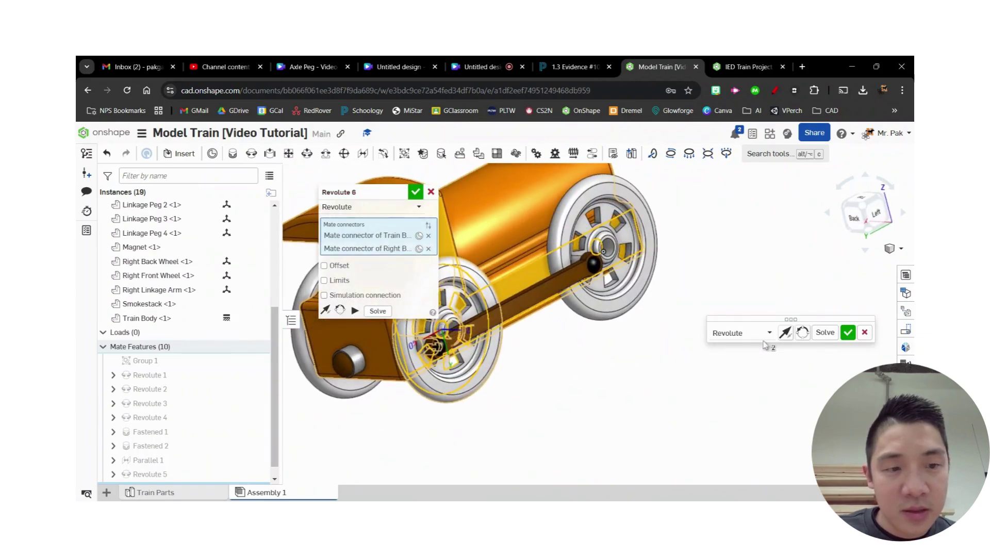
click(848, 333)
scroll(601, 354, up, 1)
scroll(564, 316, down, 1)
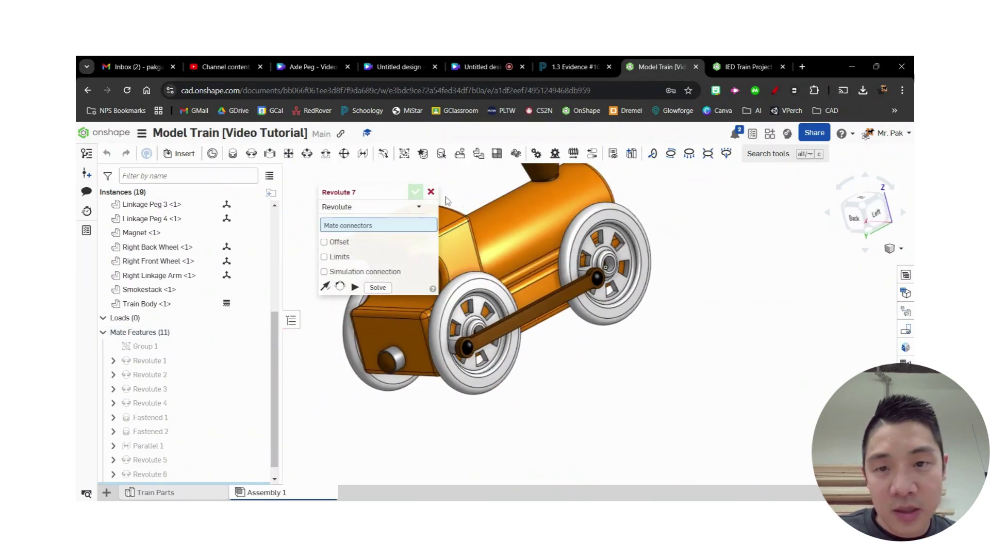
click(431, 192)
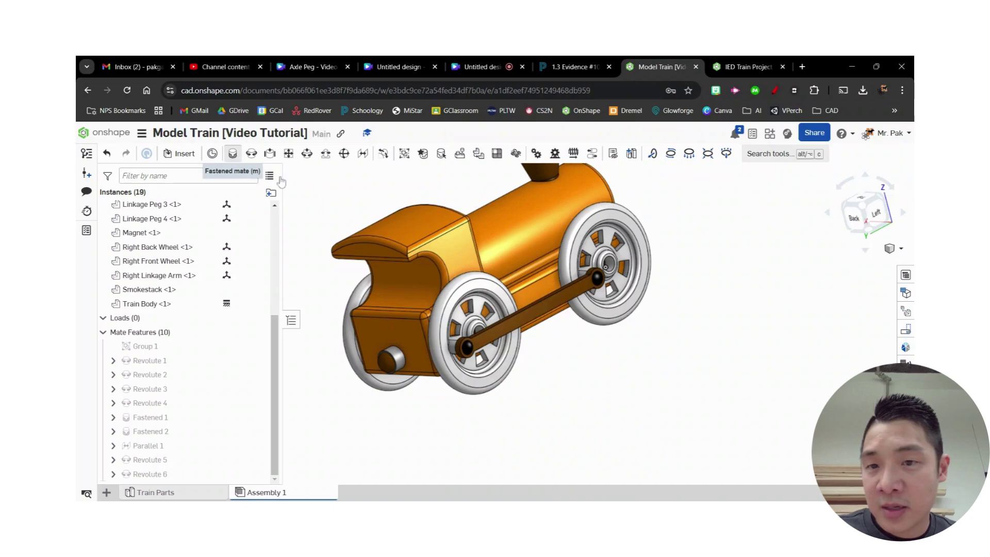
key(m)
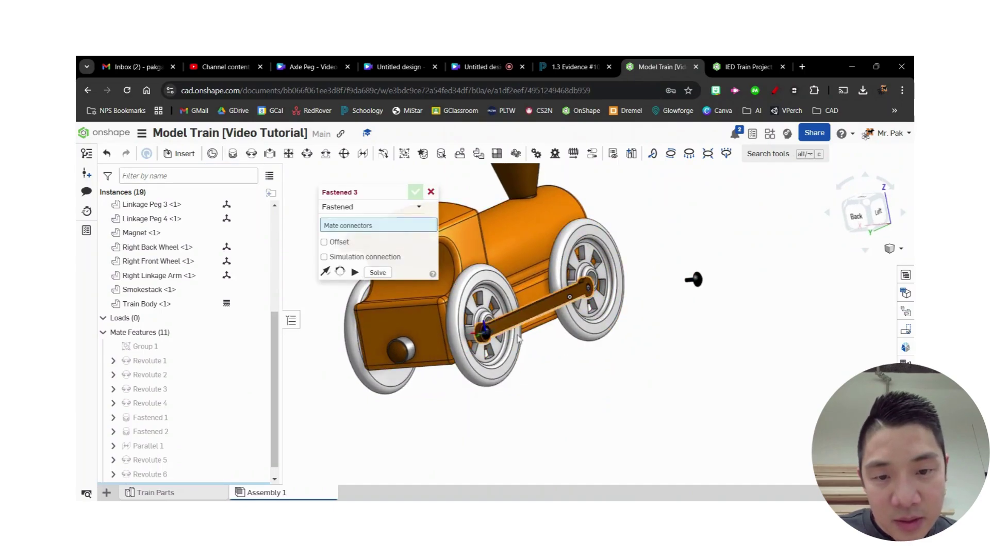
drag(519, 338, 670, 413)
key(shift+2)
right_drag(687, 413, 650, 401)
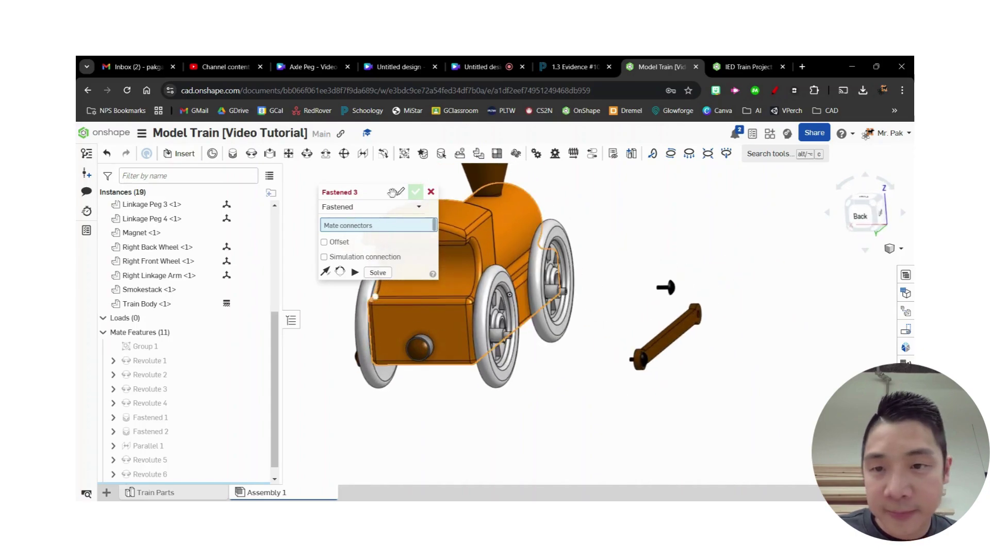
click(431, 192)
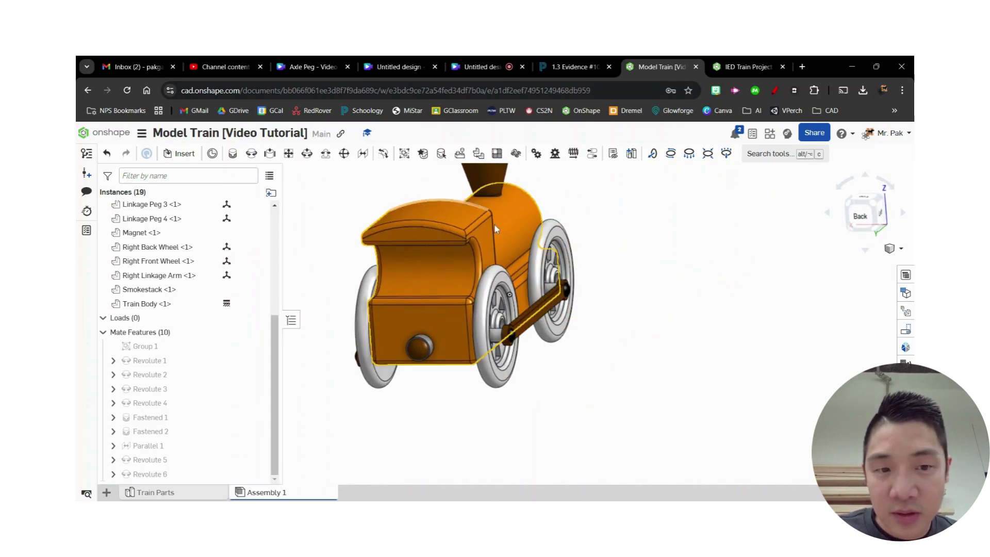
- Pull the Right Linkage Arm clear of the wheels and join its front hole to the Right Front Wheel's linkage stud with a Revolute mate
click(252, 153)
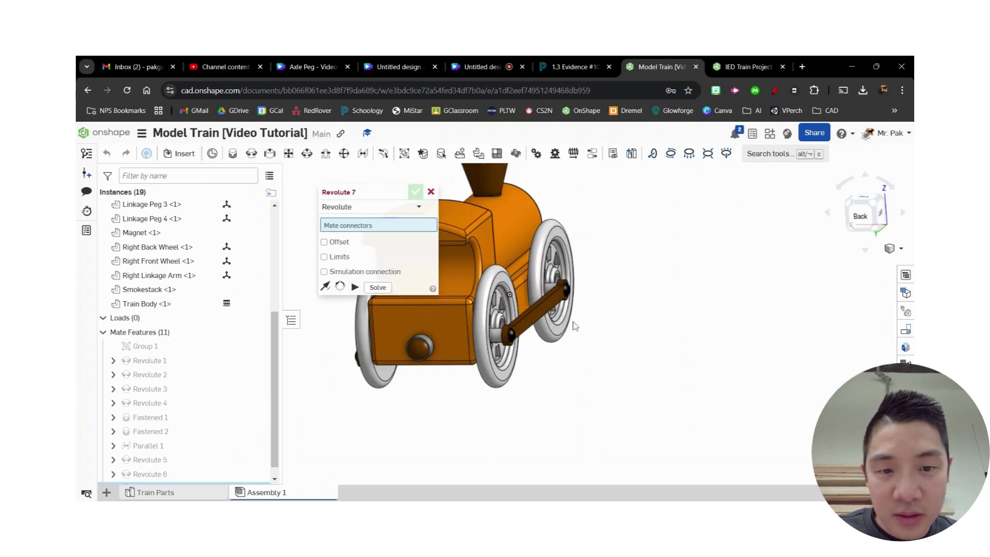
drag(575, 326, 667, 395)
scroll(604, 289, up, 5)
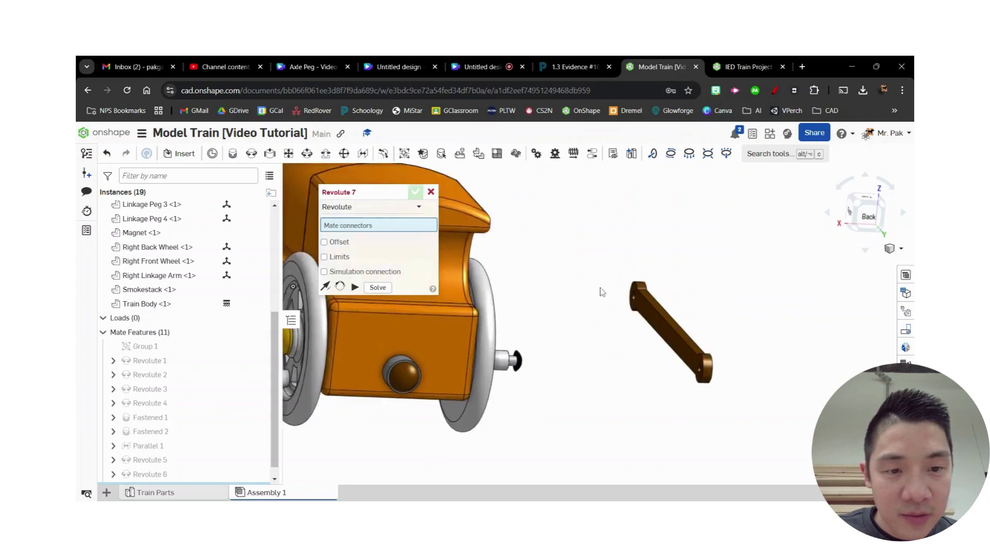
click(657, 308)
scroll(613, 316, down, 3)
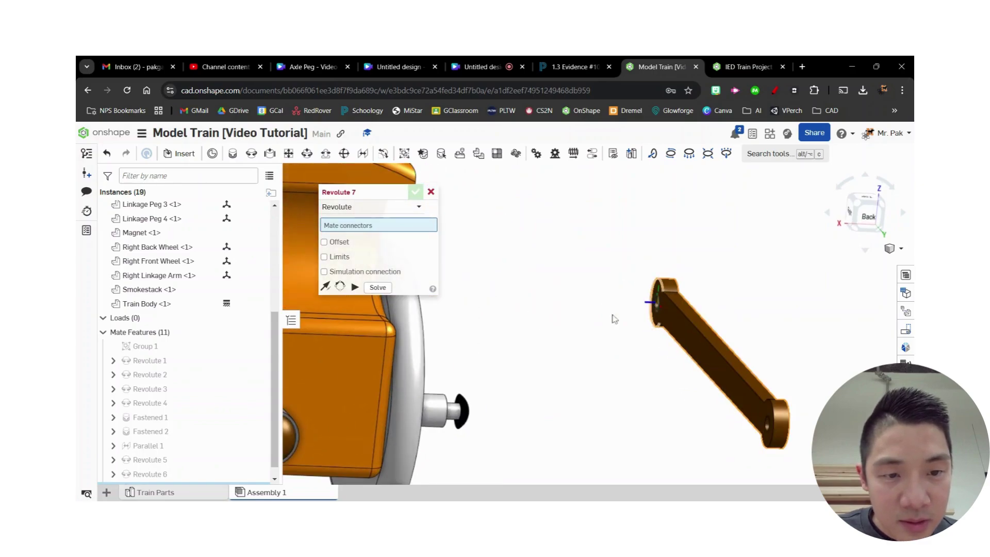
scroll(580, 330, up, 10)
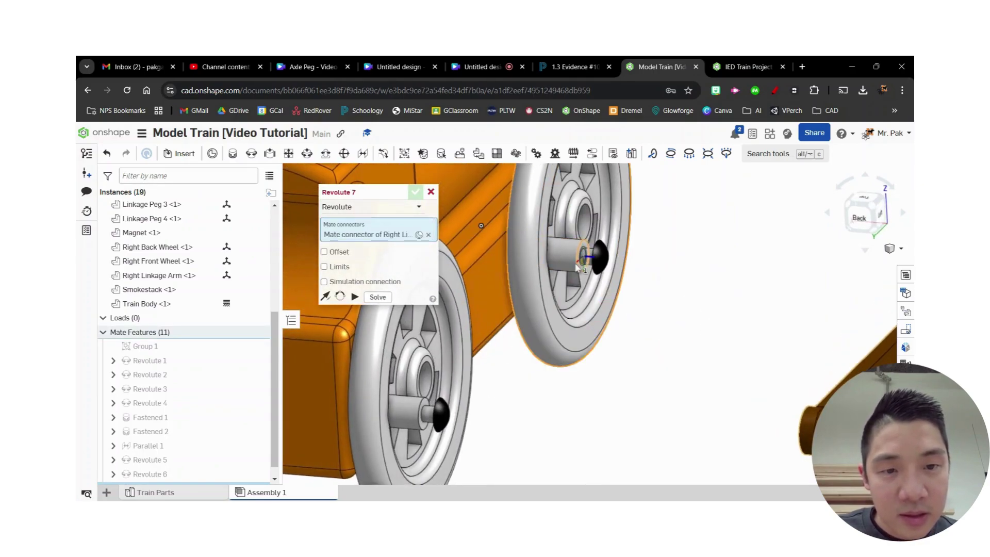
click(578, 265)
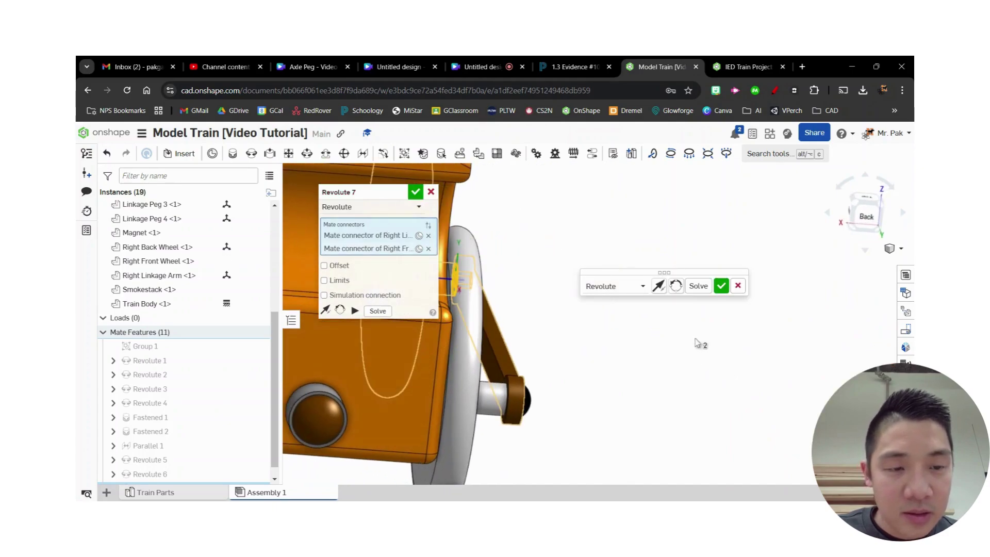
click(722, 285)
- Join the Right Linkage Arm's rear hole to the Right Back Wheel's linkage stud with a Revolute mate
scroll(622, 331, down, 2)
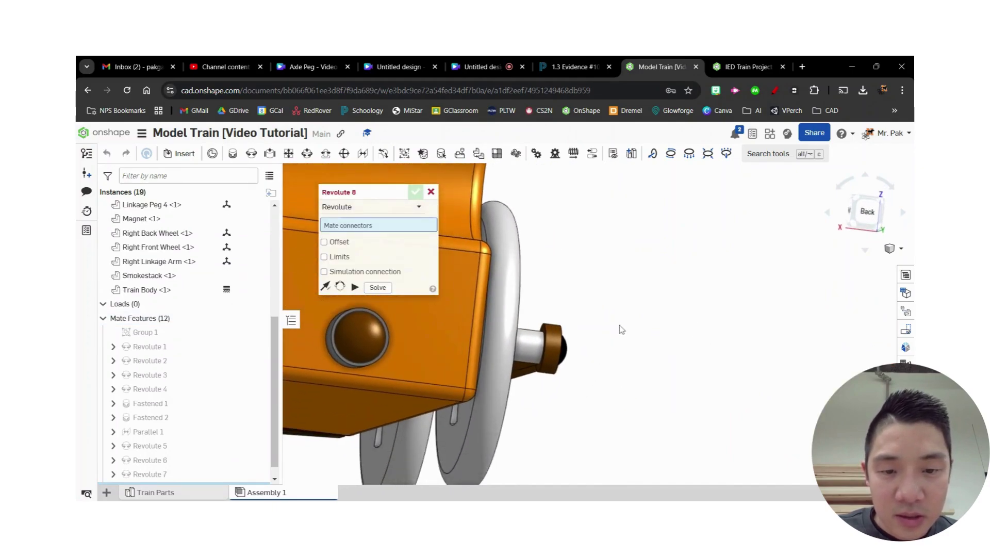
right_drag(672, 357, 573, 385)
drag(548, 346, 546, 286)
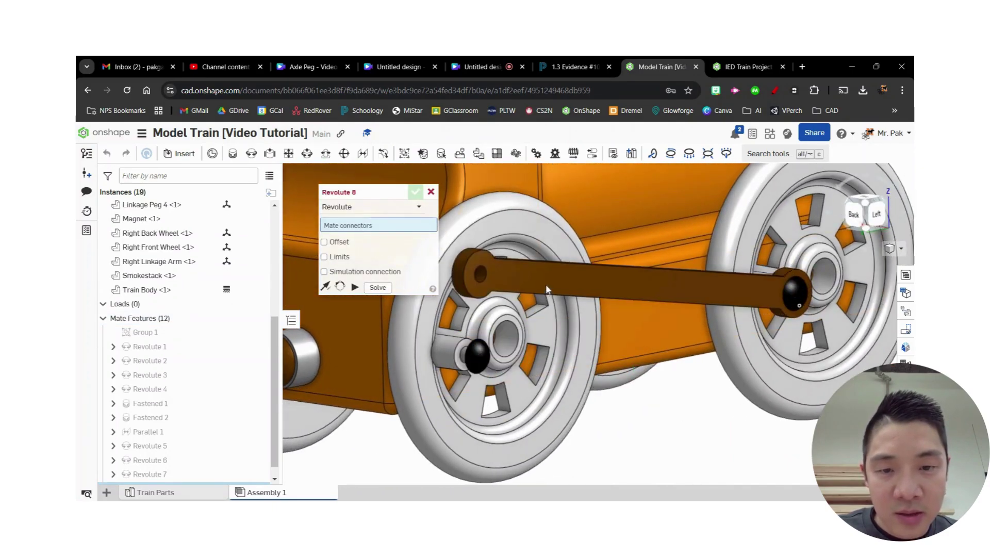
right_drag(550, 284, 710, 327)
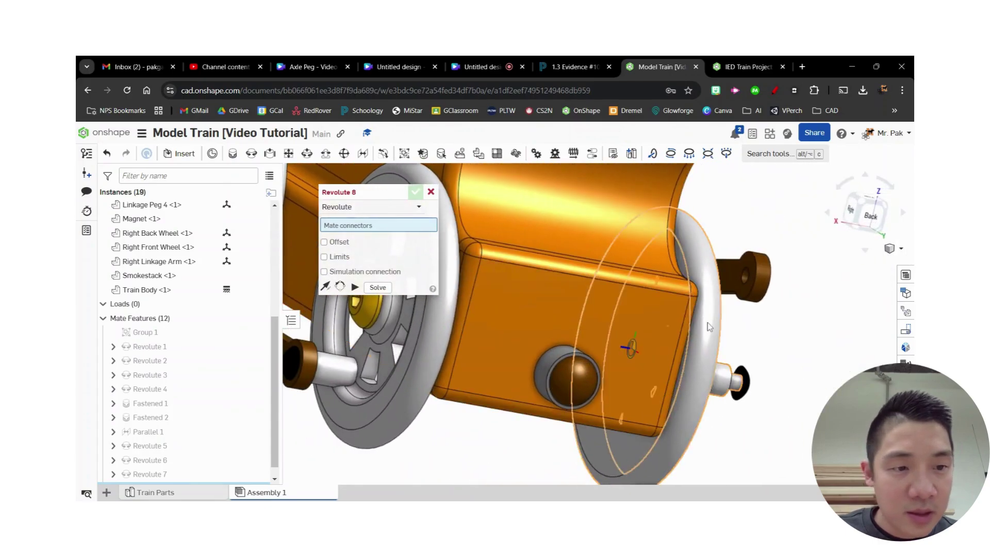
scroll(750, 295, up, 3)
click(750, 295)
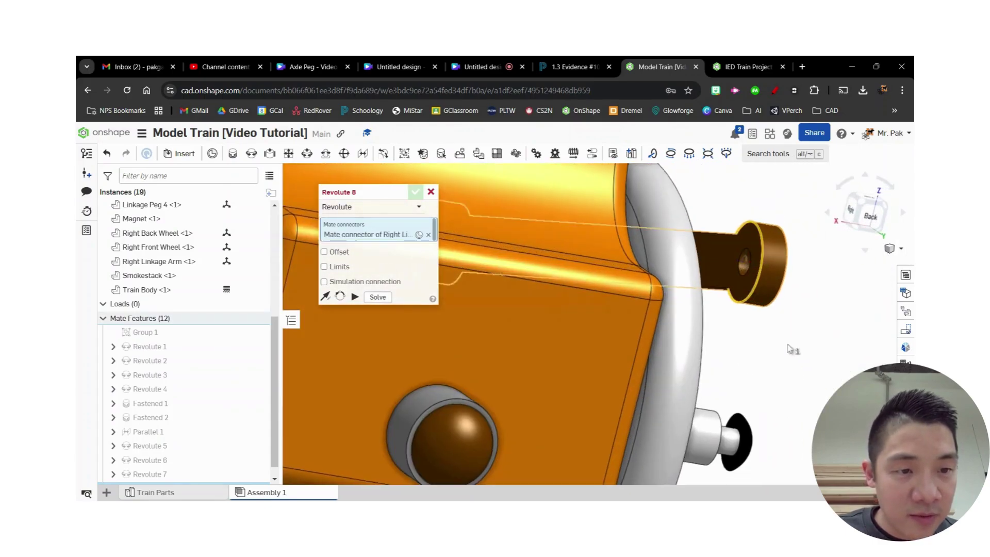
right_drag(789, 347, 742, 336)
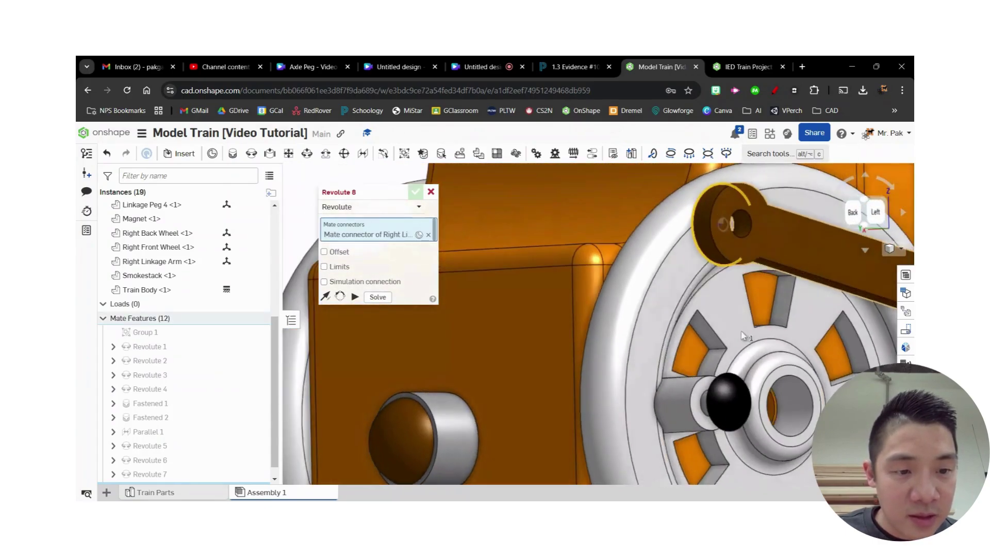
click(699, 411)
click(416, 193)
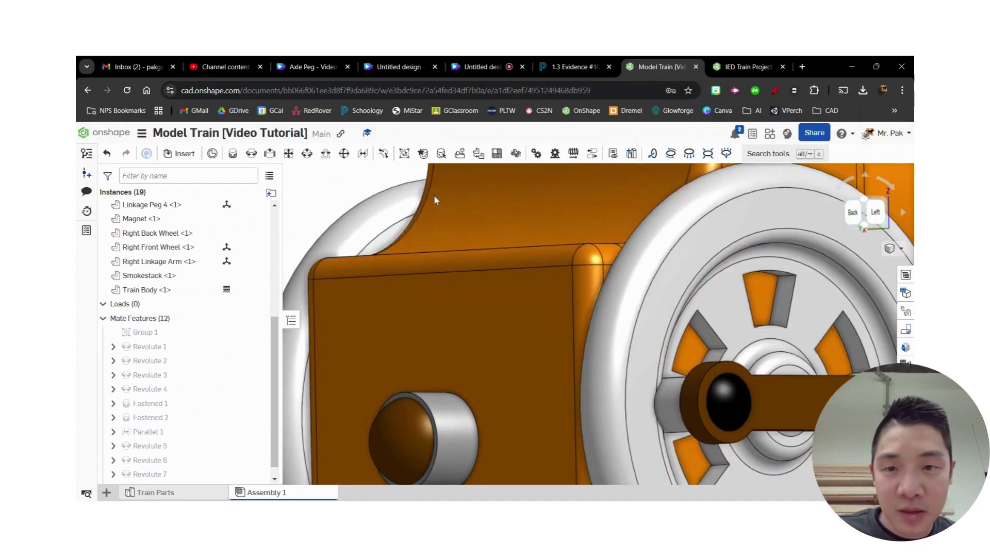
- Pull the linkage pegs out of the Right Linkage Arm's holes and place them clear of the wheels
scroll(435, 200, down, 3)
right_drag(464, 217, 774, 288)
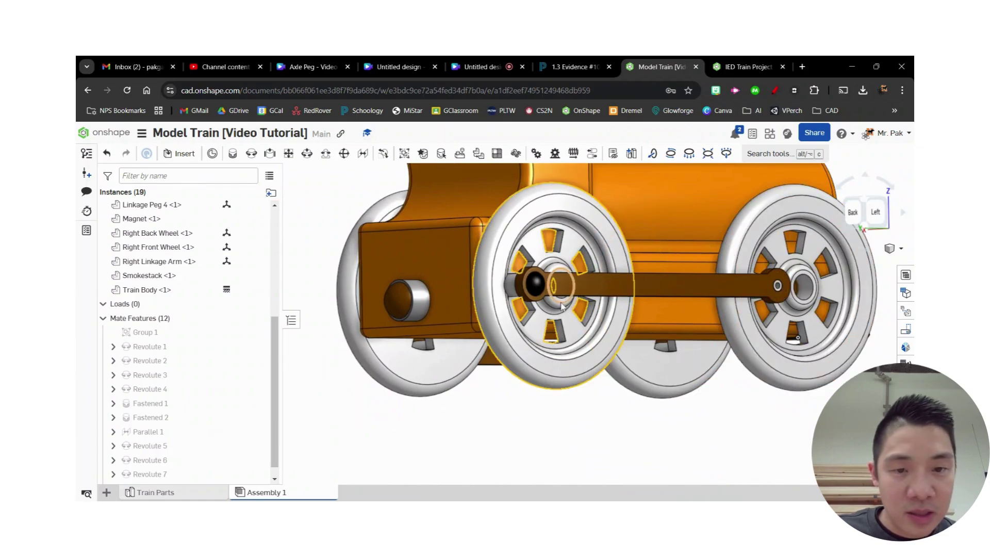
drag(535, 285, 647, 371)
right_drag(692, 430, 379, 197)
- Fix one loose linkage peg in the Right Back Wheel's stud hole with a Fastened mate
click(235, 155)
right_drag(408, 268, 609, 325)
scroll(712, 389, up, 4)
click(718, 394)
right_drag(790, 349, 697, 366)
scroll(625, 253, up, 3)
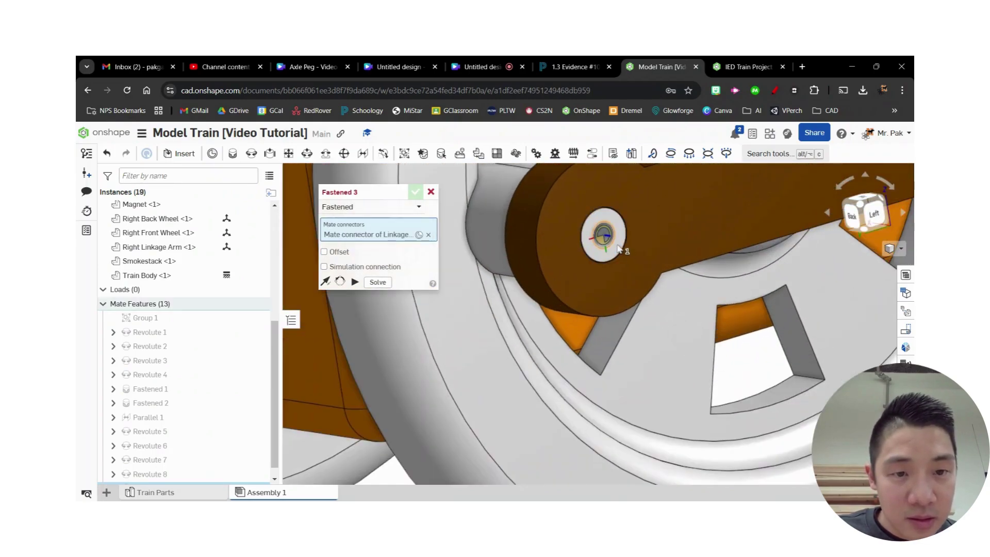
click(625, 253)
scroll(769, 356, down, 3)
scroll(753, 371, down, 2)
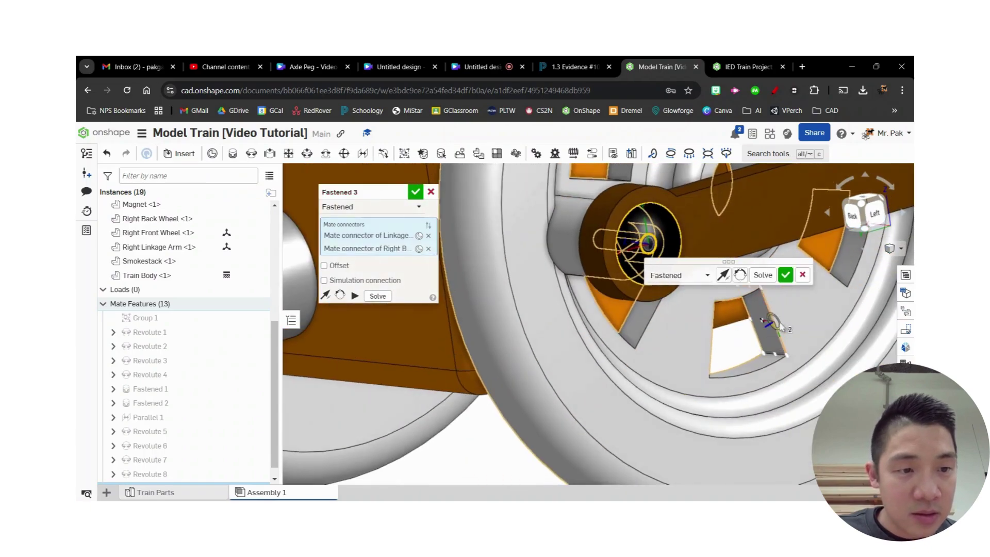
key(Return)
- Fix the remaining loose linkage peg in the Right Front Wheel's stud hole with a Fastened mate
right_drag(719, 392, 717, 323)
scroll(539, 307, up, 1)
click(540, 306)
scroll(717, 323, down, 3)
scroll(615, 381, up, 3)
scroll(689, 248, up, 3)
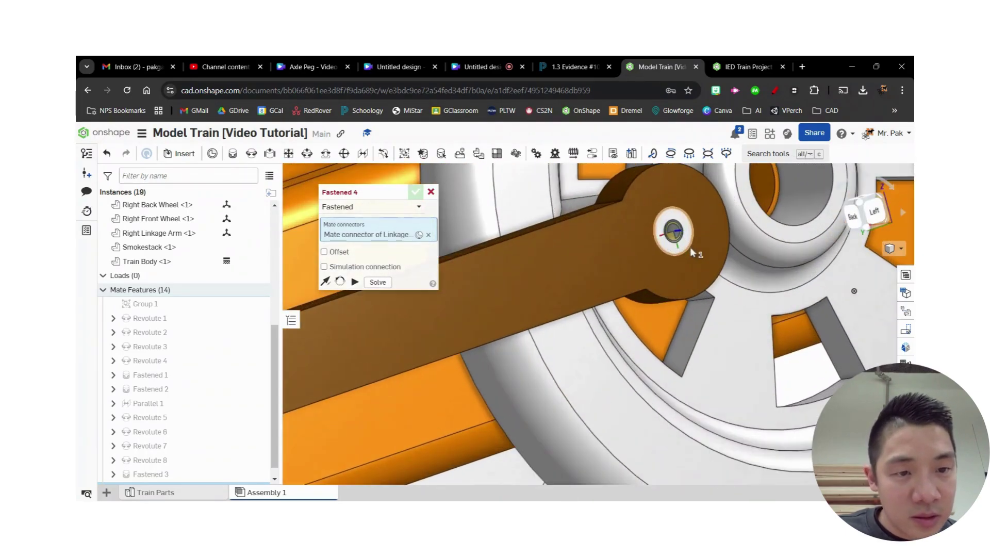
click(706, 253)
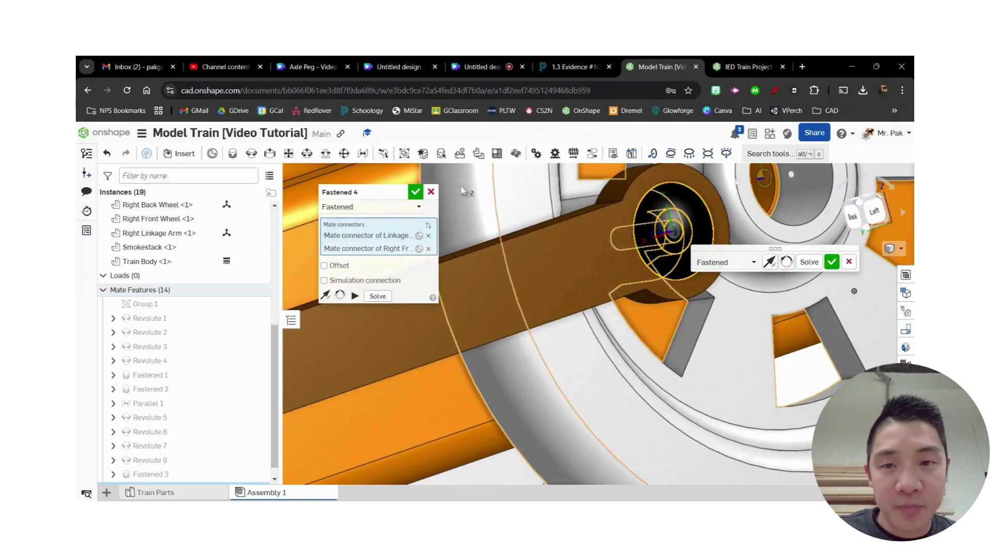
click(416, 193)
key(f)
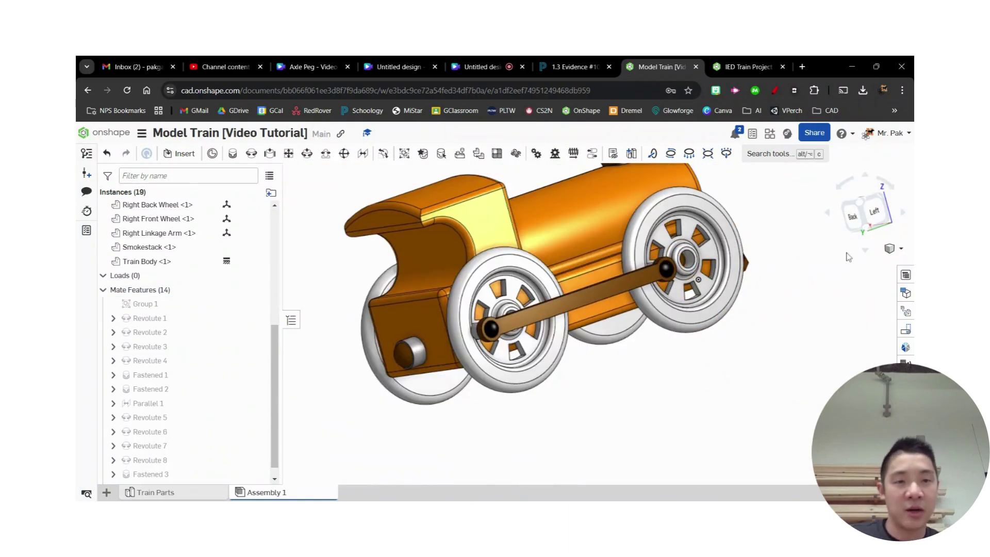
- Keep the Right Linkage Arm parallel to the Train Body's underside with a Parallel mate, and end the mate command
click(883, 198)
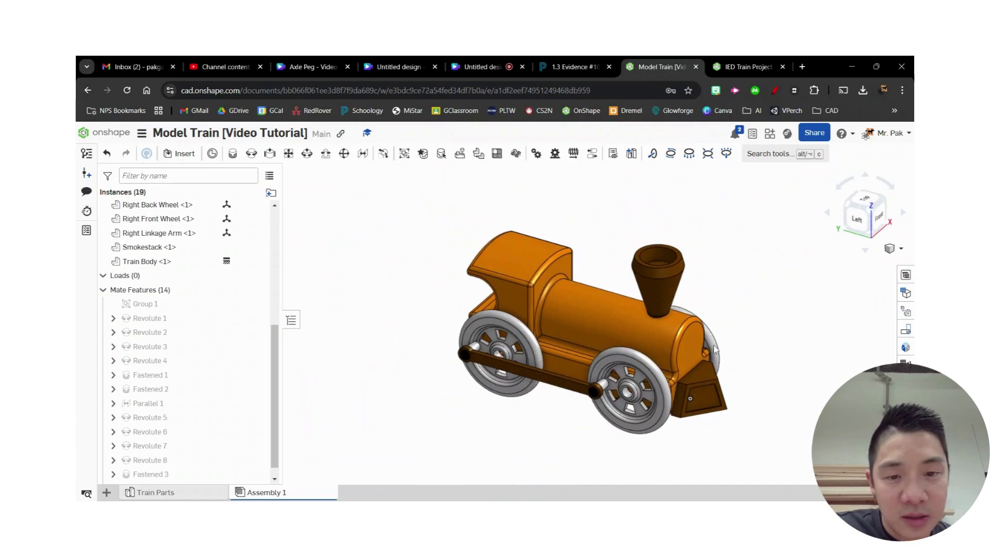
scroll(459, 412, up, 3)
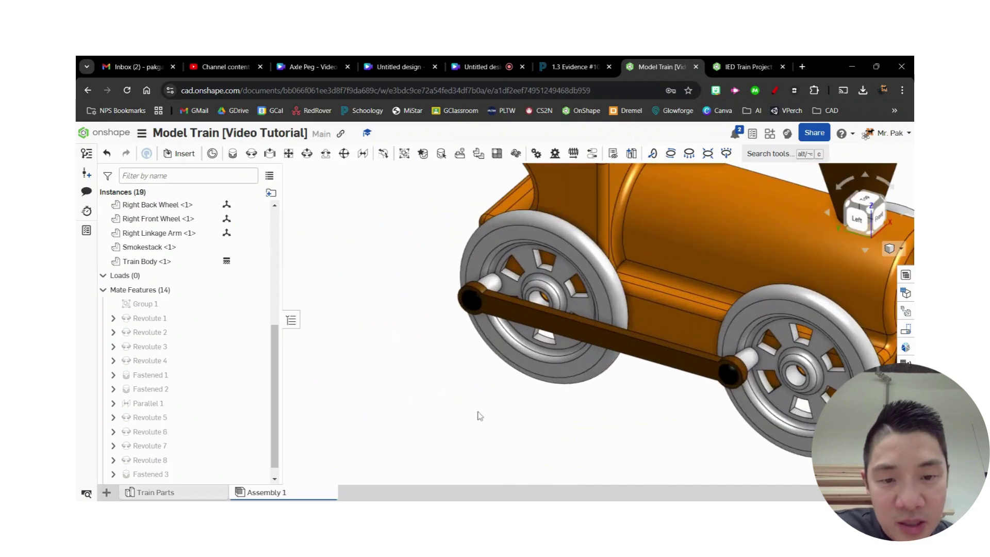
click(369, 156)
scroll(644, 361, up, 3)
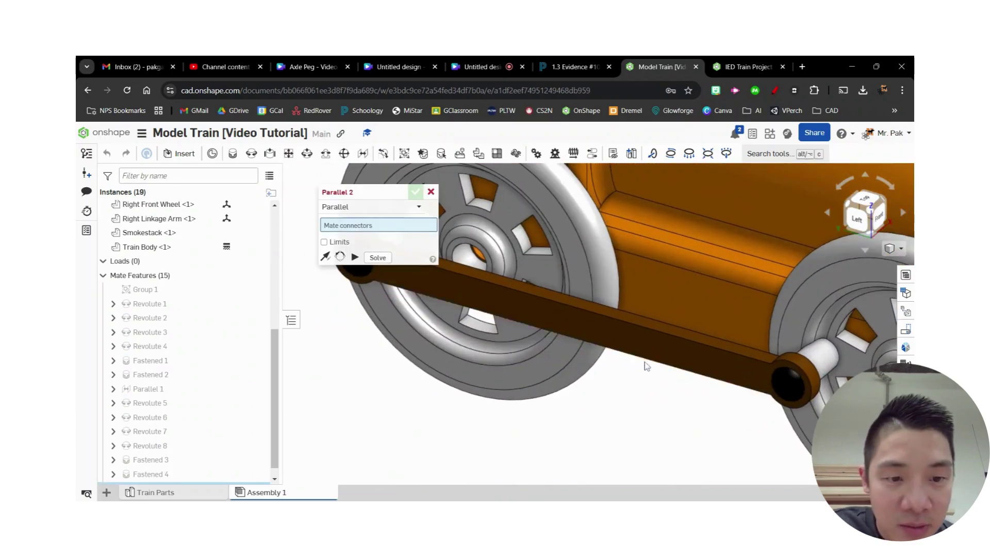
click(653, 329)
right_drag(675, 439, 714, 386)
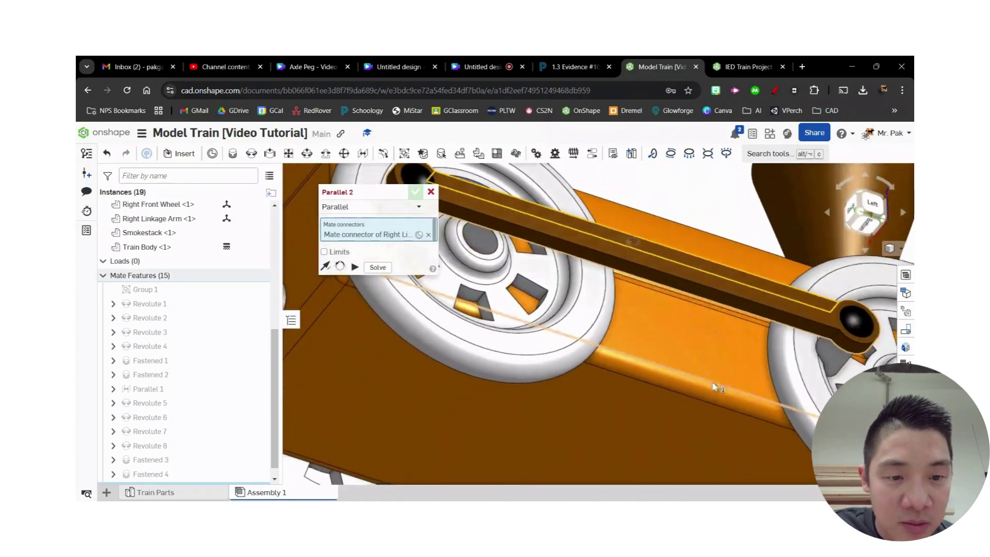
click(675, 434)
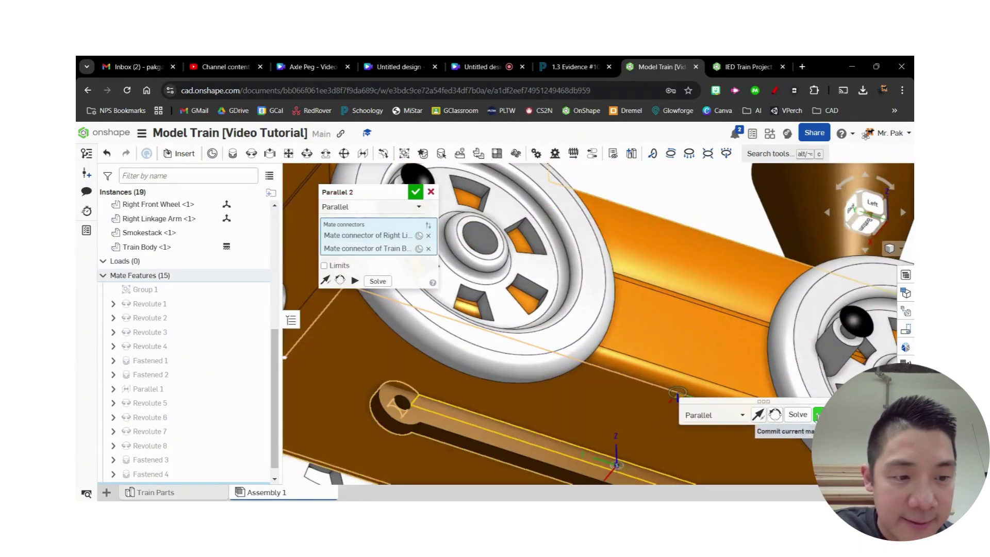
click(811, 413)
scroll(732, 325, down, 3)
middle_drag(722, 313, 656, 322)
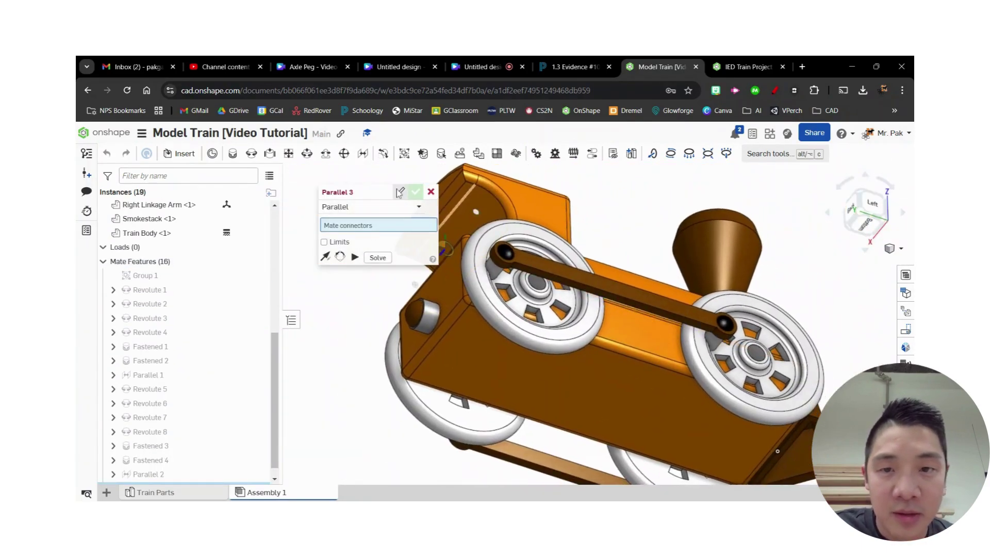
click(432, 193)
- Swing the Right Linkage Arm around to test how it turns both right wheels
scroll(797, 282, down, 2)
right_drag(840, 287, 666, 384)
drag(659, 388, 598, 383)
right_drag(614, 419, 748, 397)
drag(556, 310, 577, 308)
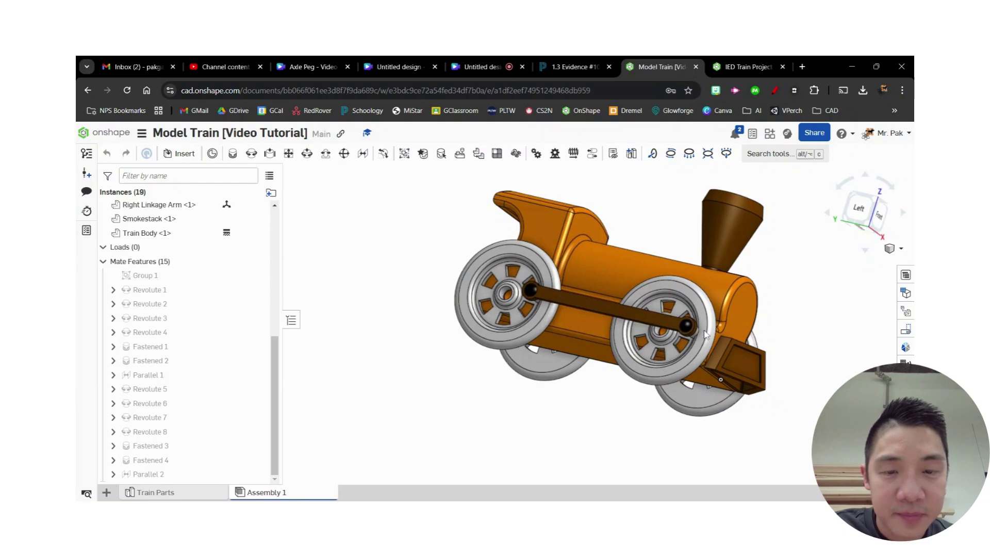
- Show the hidden Axle Peg Back Right and Axle Peg Front Right again
scroll(237, 333, up, 5)
scroll(239, 332, up, 2)
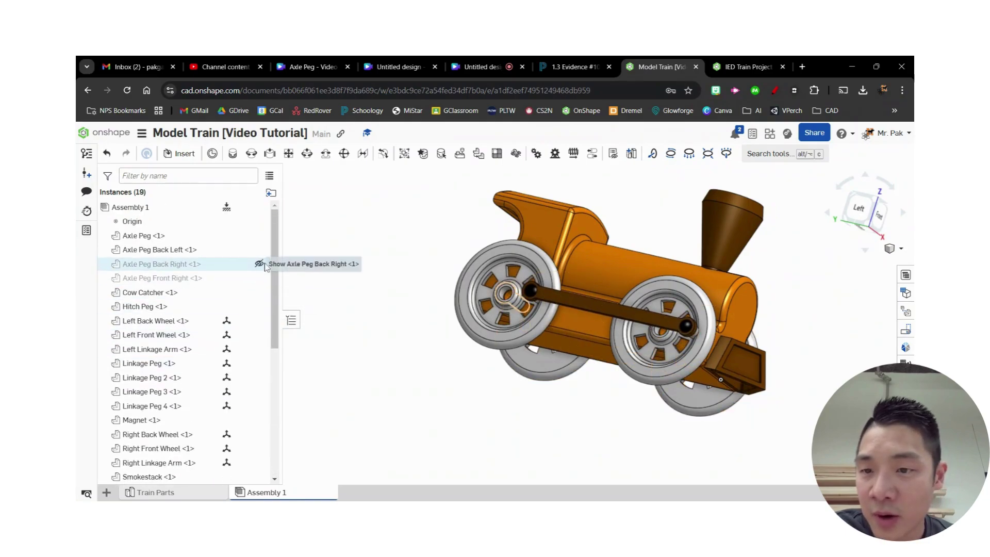
click(259, 264)
click(259, 278)
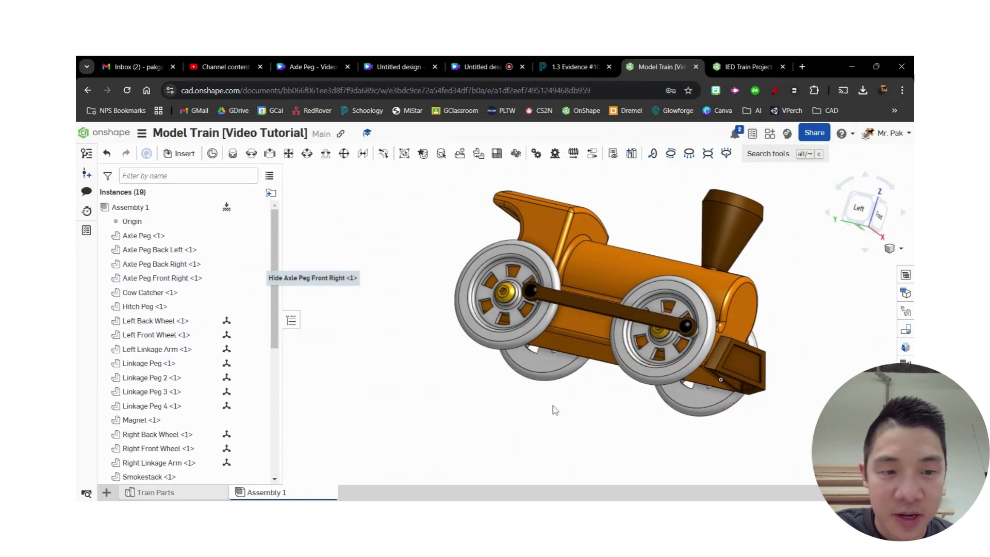
right_drag(555, 410, 482, 404)
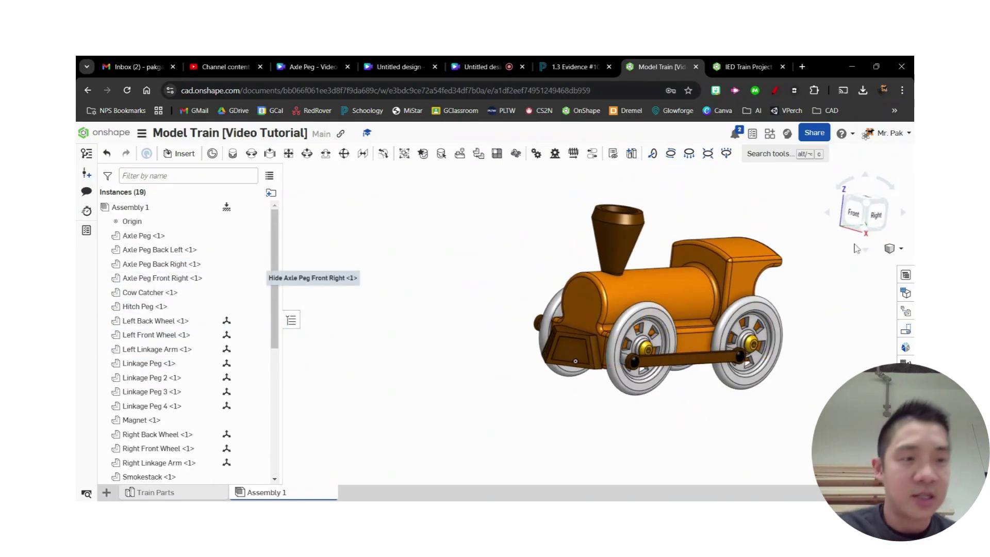
click(870, 214)
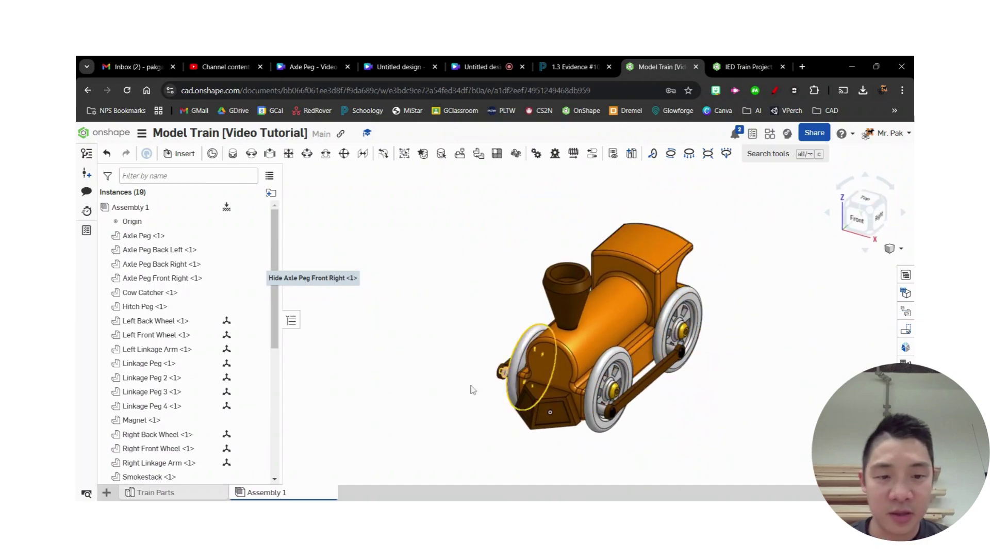
- Swing the Left Linkage Arm to turn the left wheels and reset the Revolute 1 mate
scroll(194, 358, down, 5)
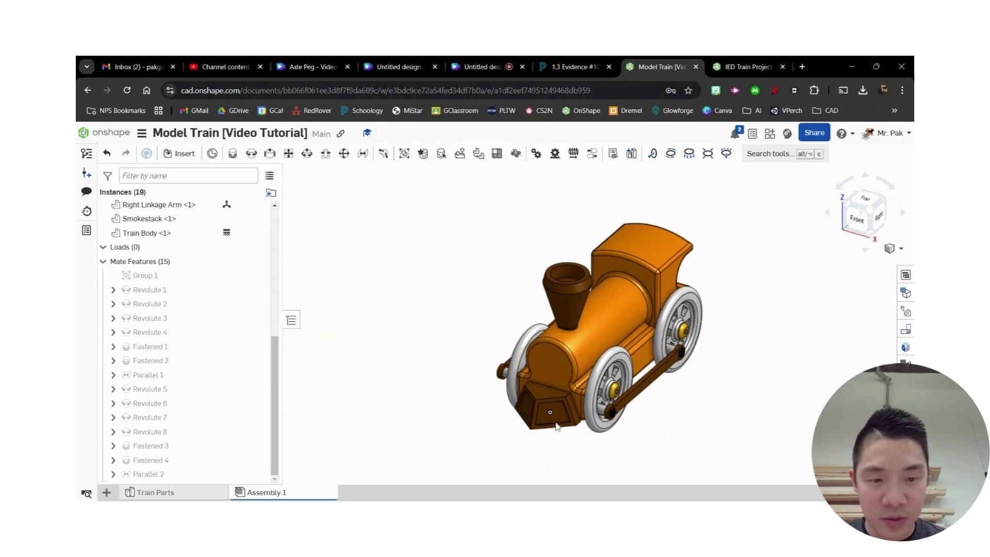
drag(638, 394, 640, 384)
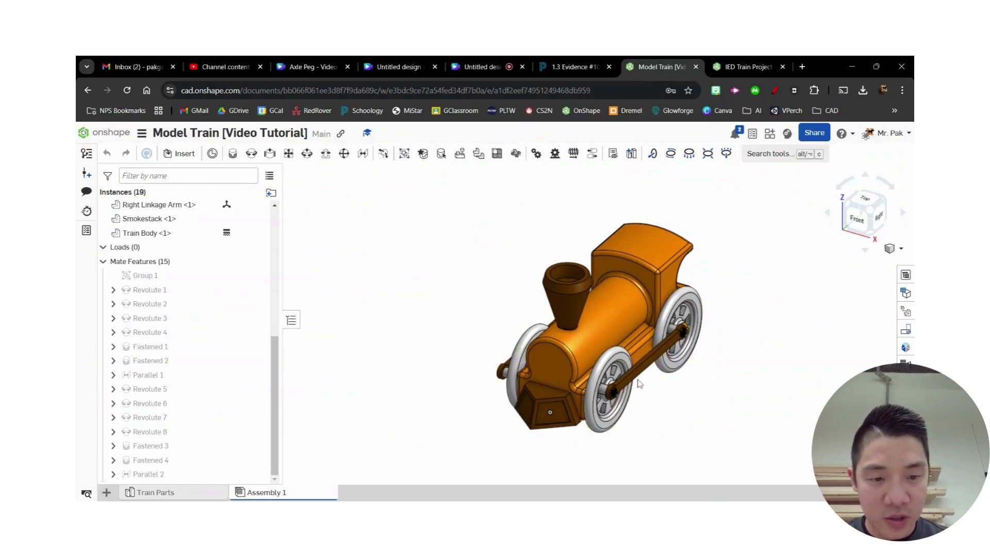
mouse_move(155, 288)
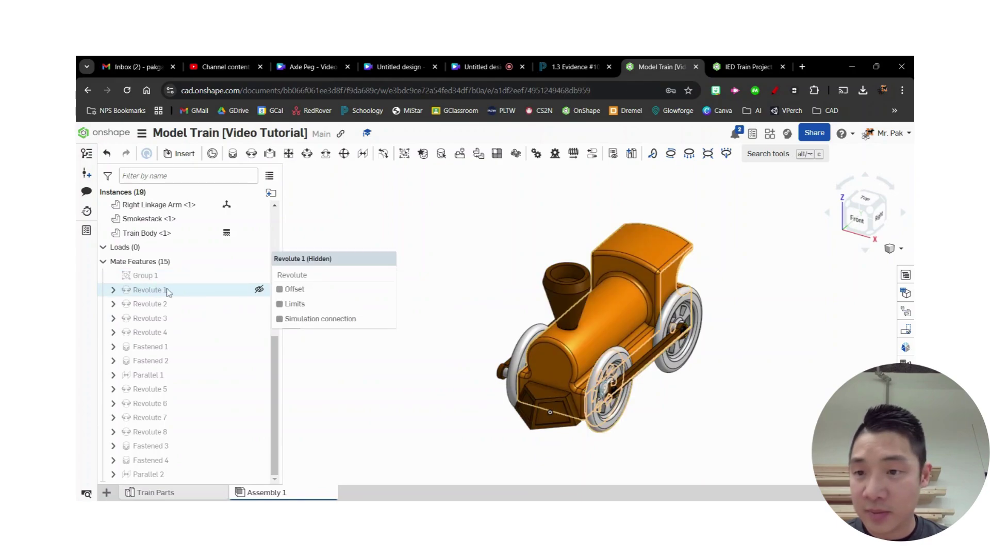
right_click(168, 291)
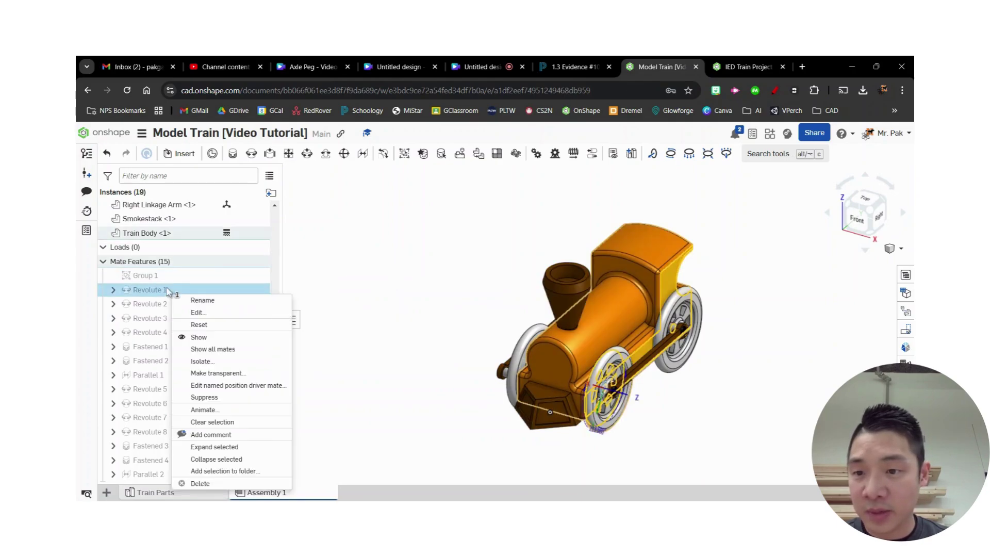
click(217, 324)
- Reset the Revolute 5 mate so the wheel on the train's other side returns to its starting position
right_drag(531, 466, 574, 459)
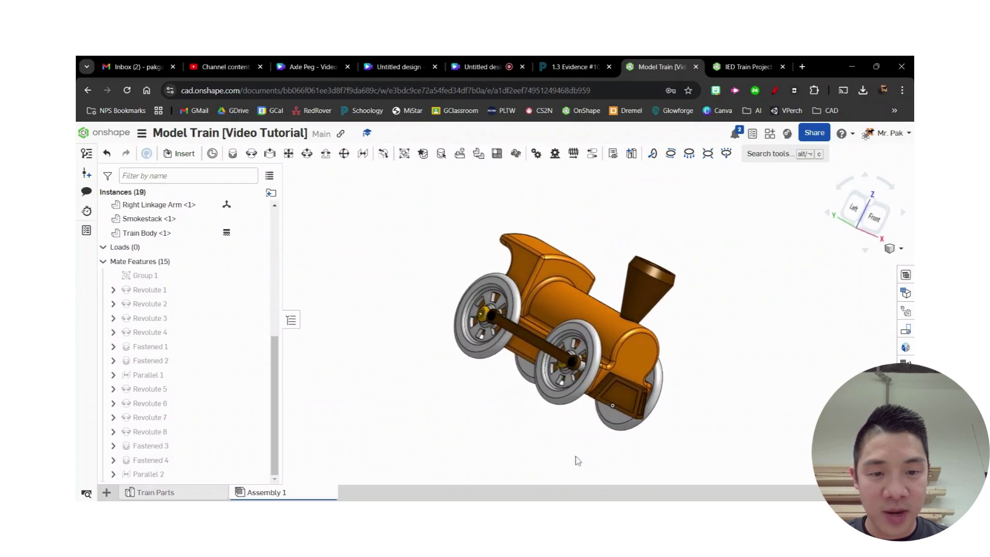
mouse_move(202, 320)
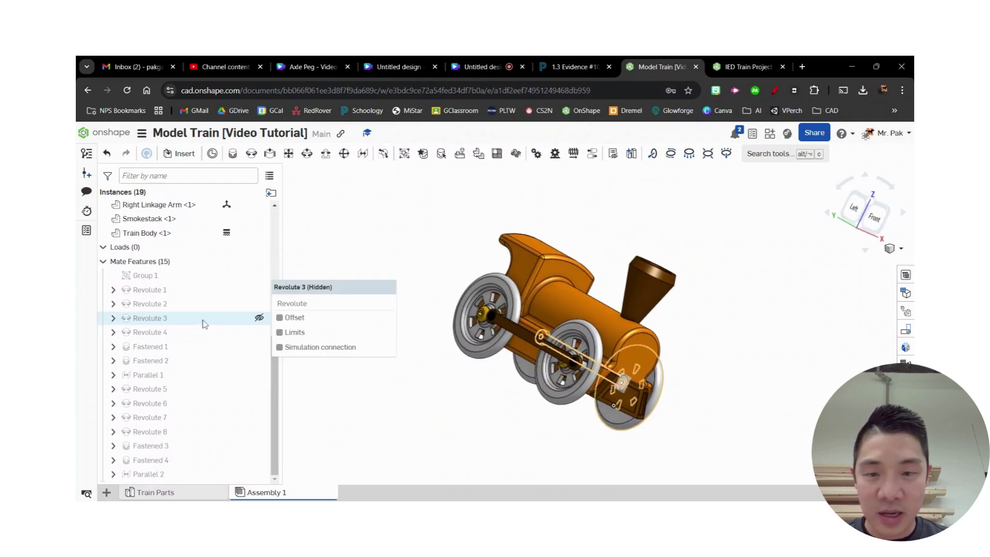
mouse_move(196, 394)
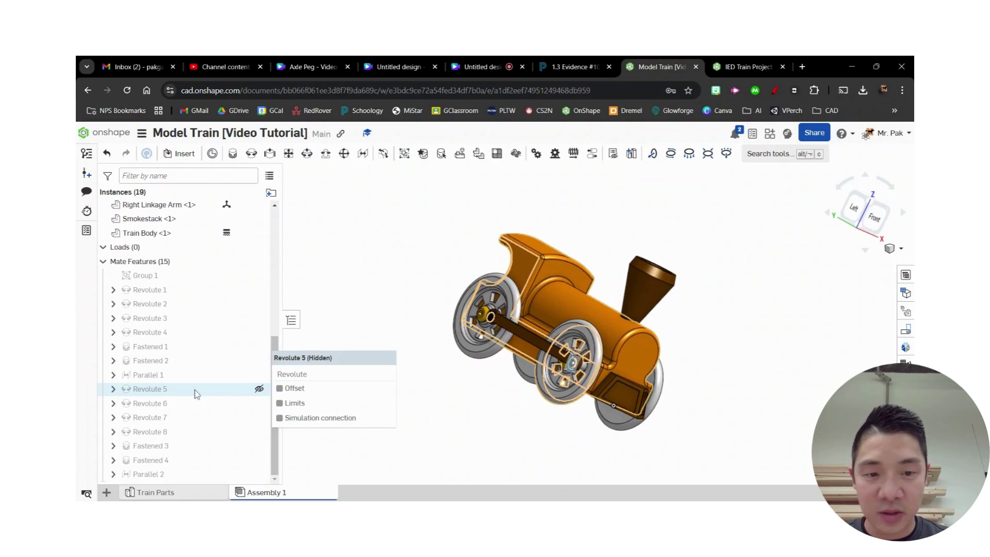
click(196, 393)
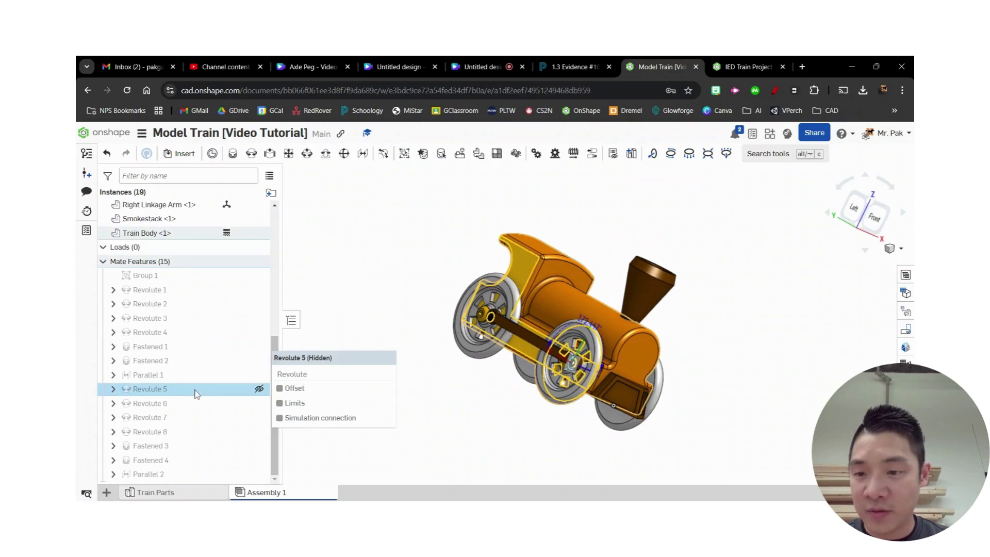
right_click(196, 394)
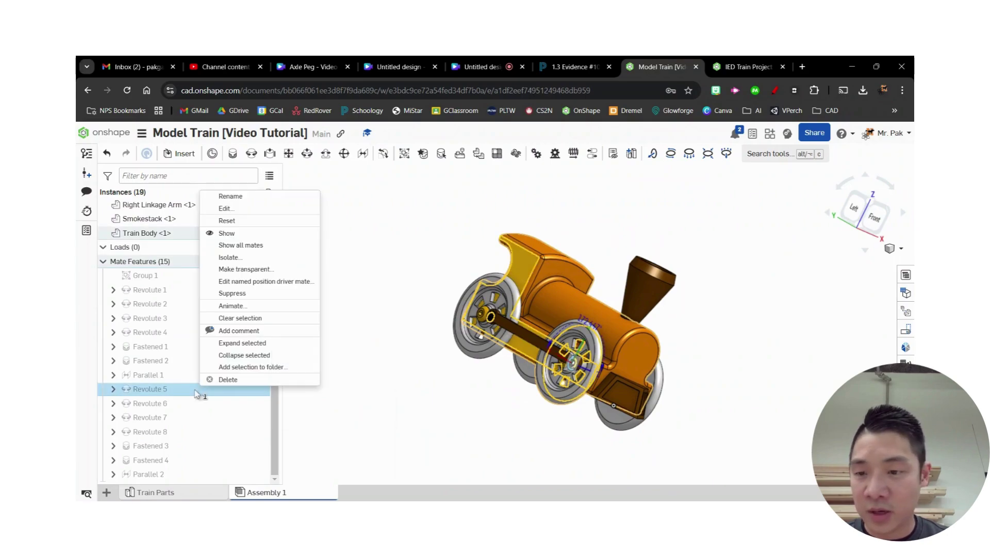
click(272, 222)
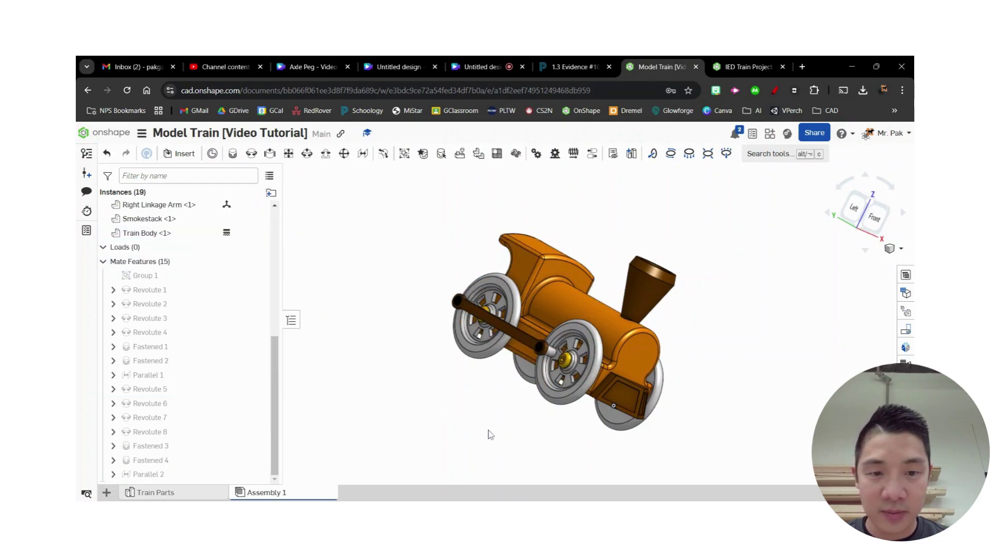
- Link the Revolute 1 and Revolute 5 mates with a Gear relation at ratio 1, without reversing the direction
right_drag(491, 435, 431, 426)
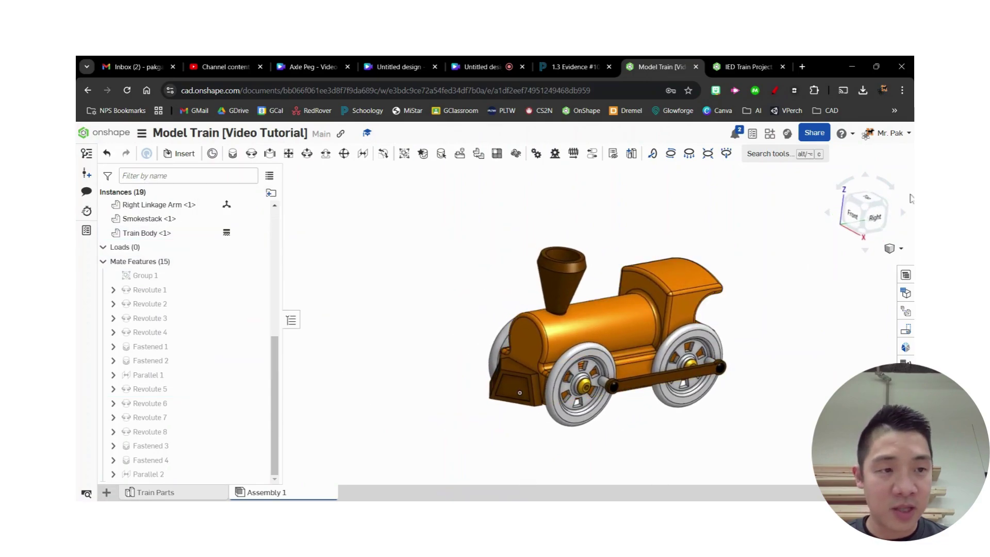
click(867, 214)
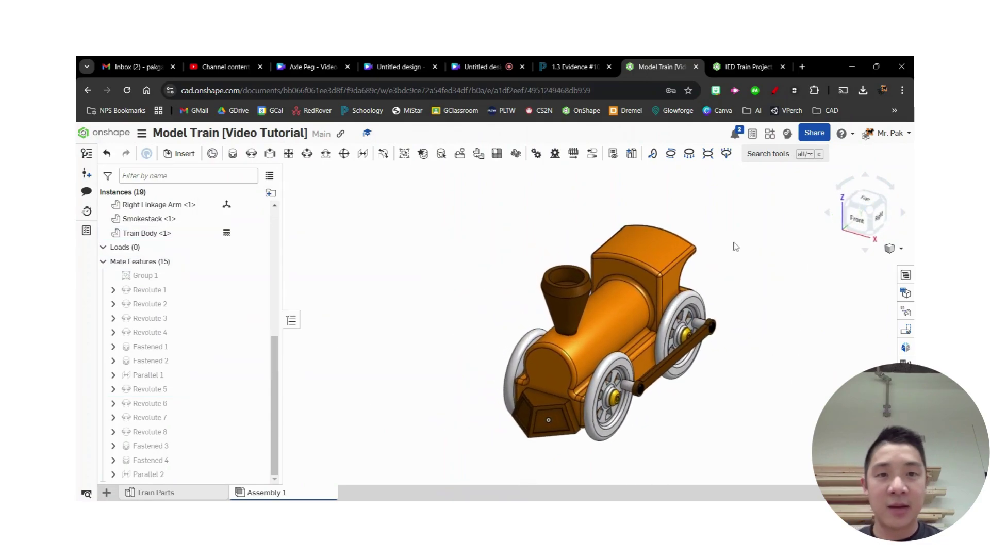
click(536, 155)
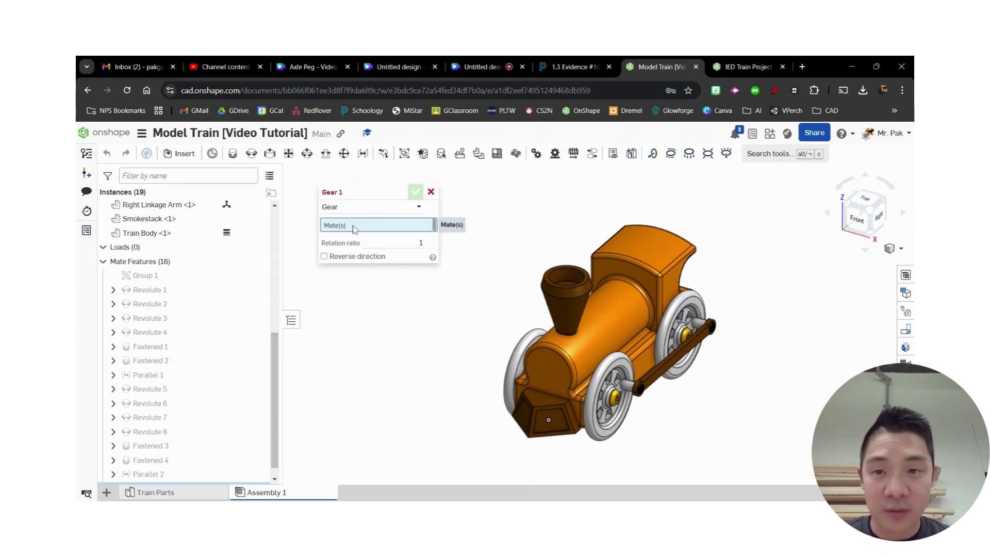
click(191, 294)
scroll(598, 368, up, 5)
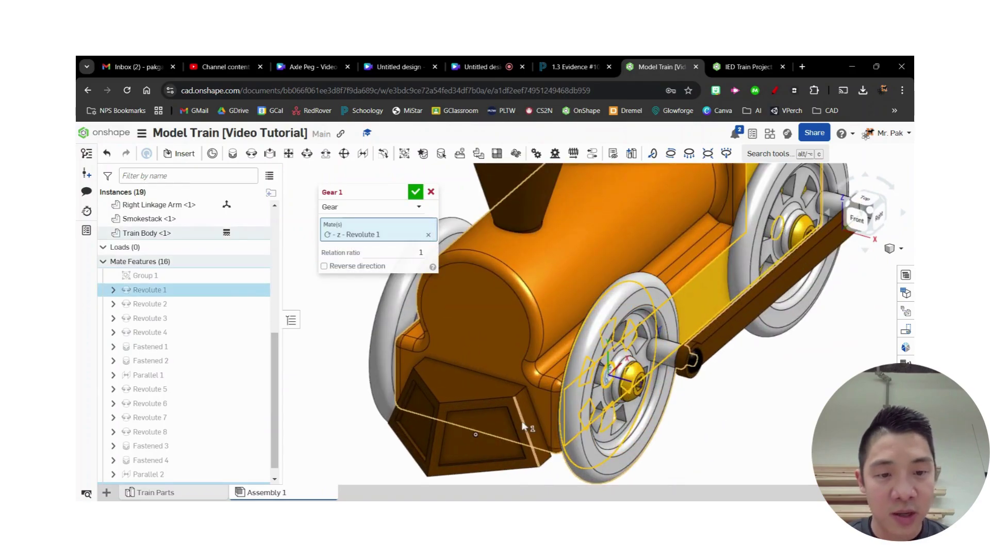
scroll(404, 411, down, 5)
right_drag(369, 435, 425, 375)
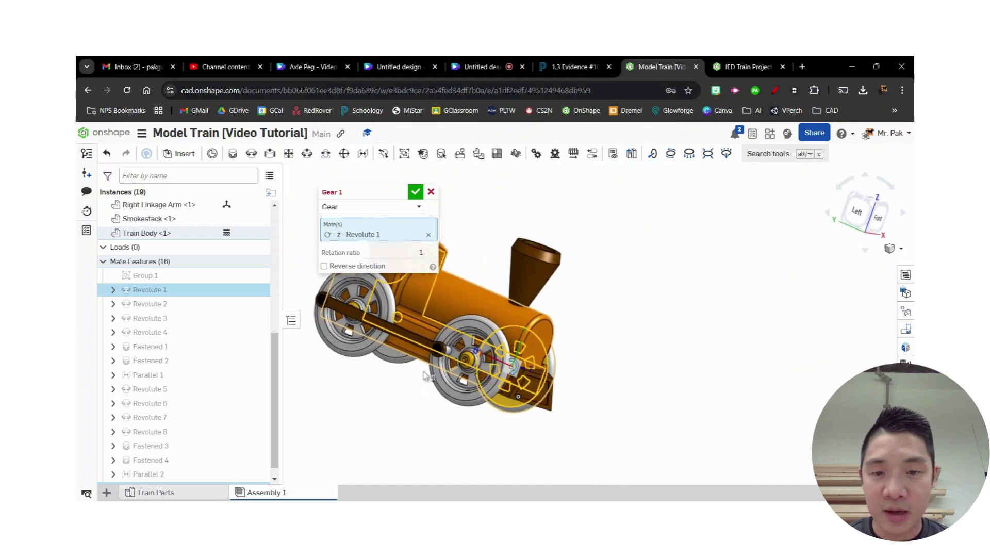
click(212, 394)
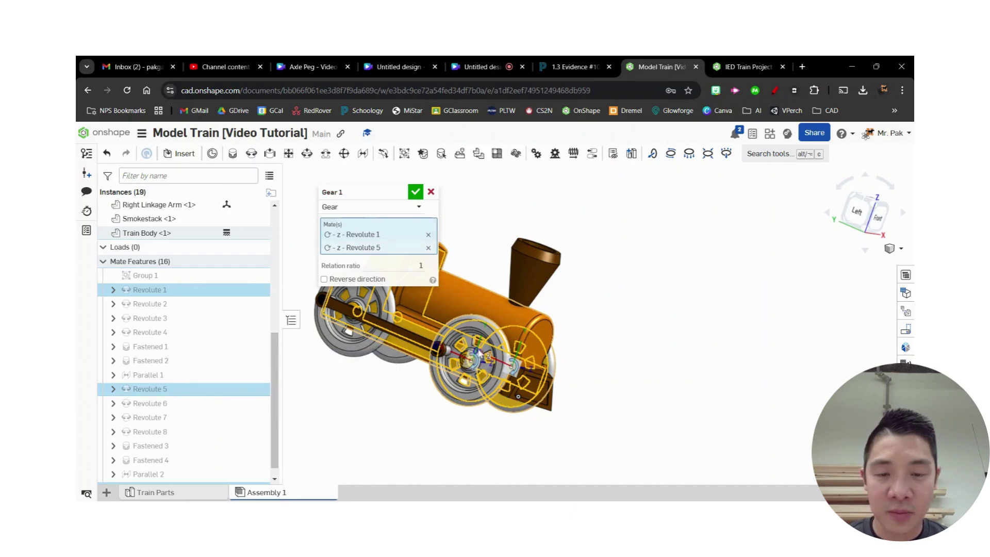
right_drag(616, 387, 655, 400)
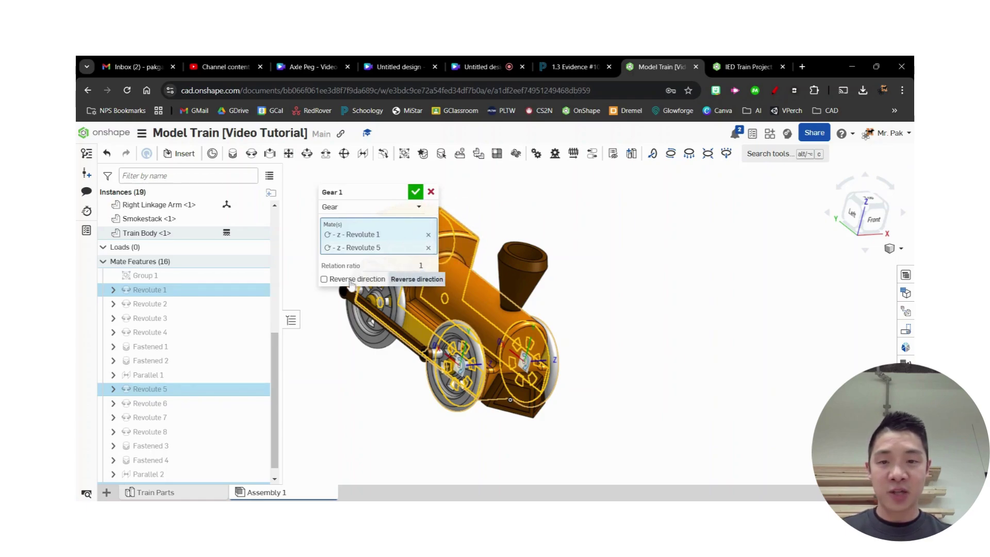
click(415, 196)
- Turn the wheels and linkage arm on the near side to test that both sides of the train move together
right_drag(744, 375, 697, 375)
click(867, 207)
scroll(682, 396, up, 3)
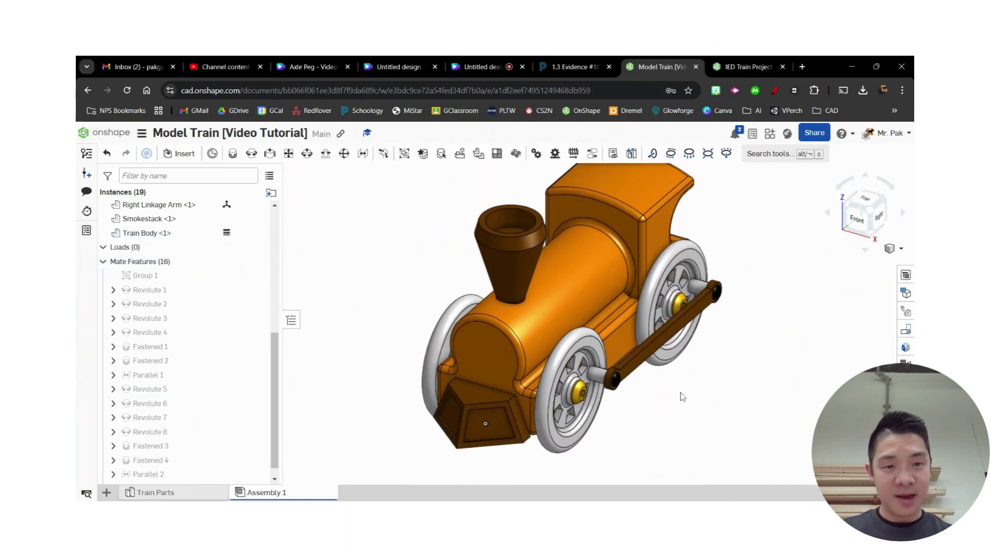
drag(604, 326, 752, 293)
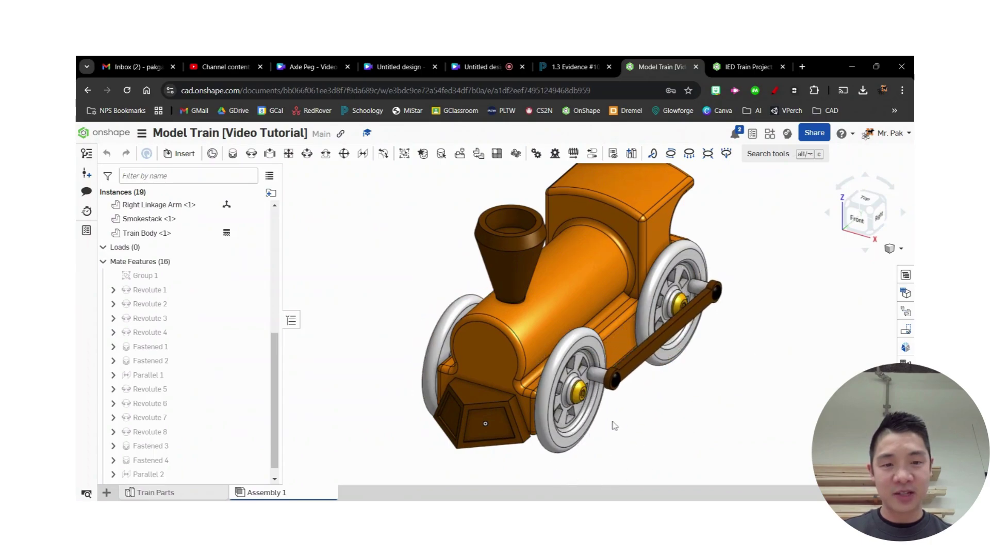
drag(615, 426, 693, 379)
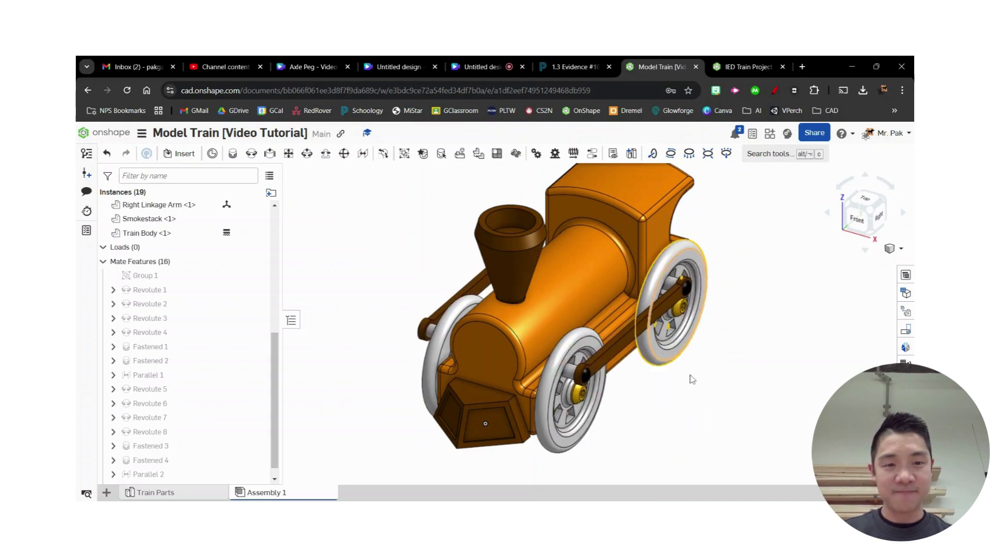